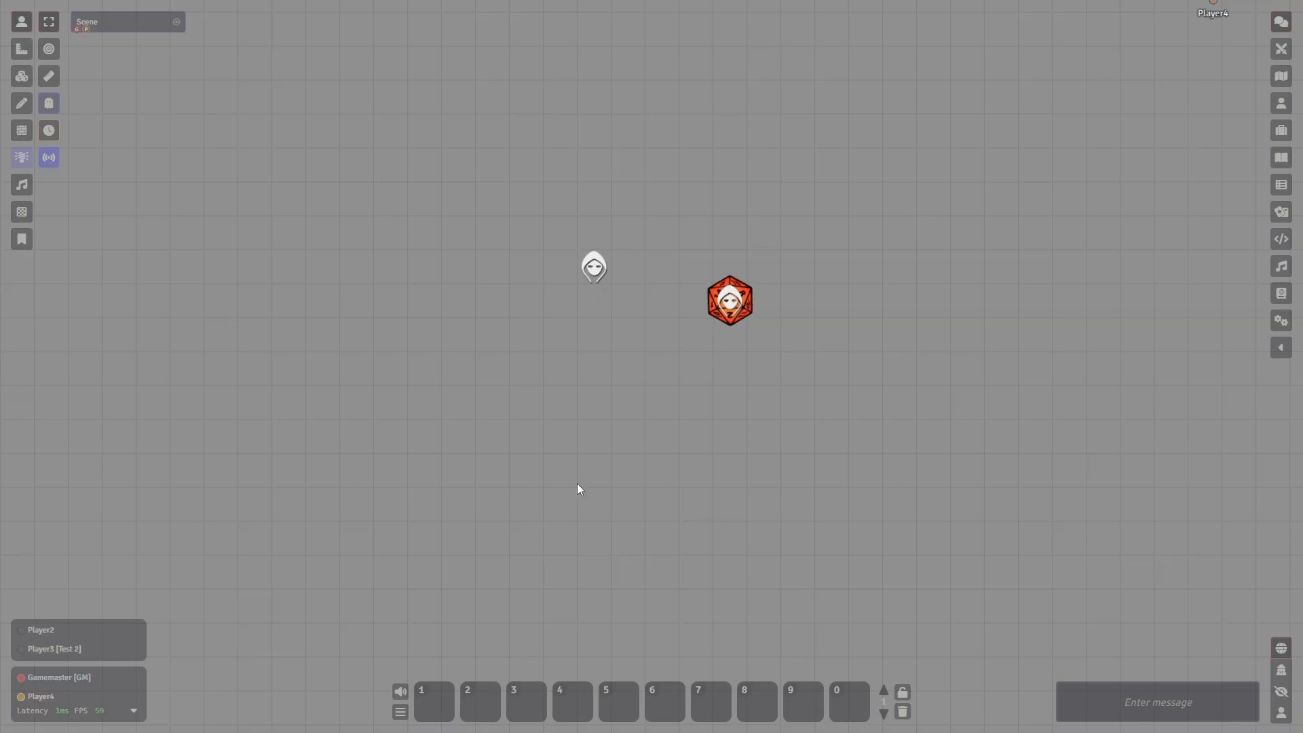
- Open the Stream Director and reposition its window over the scene near the tokens
{"action": "left_click_drag", "start_coordinate": [533, 476], "coordinate": [893, 407]}
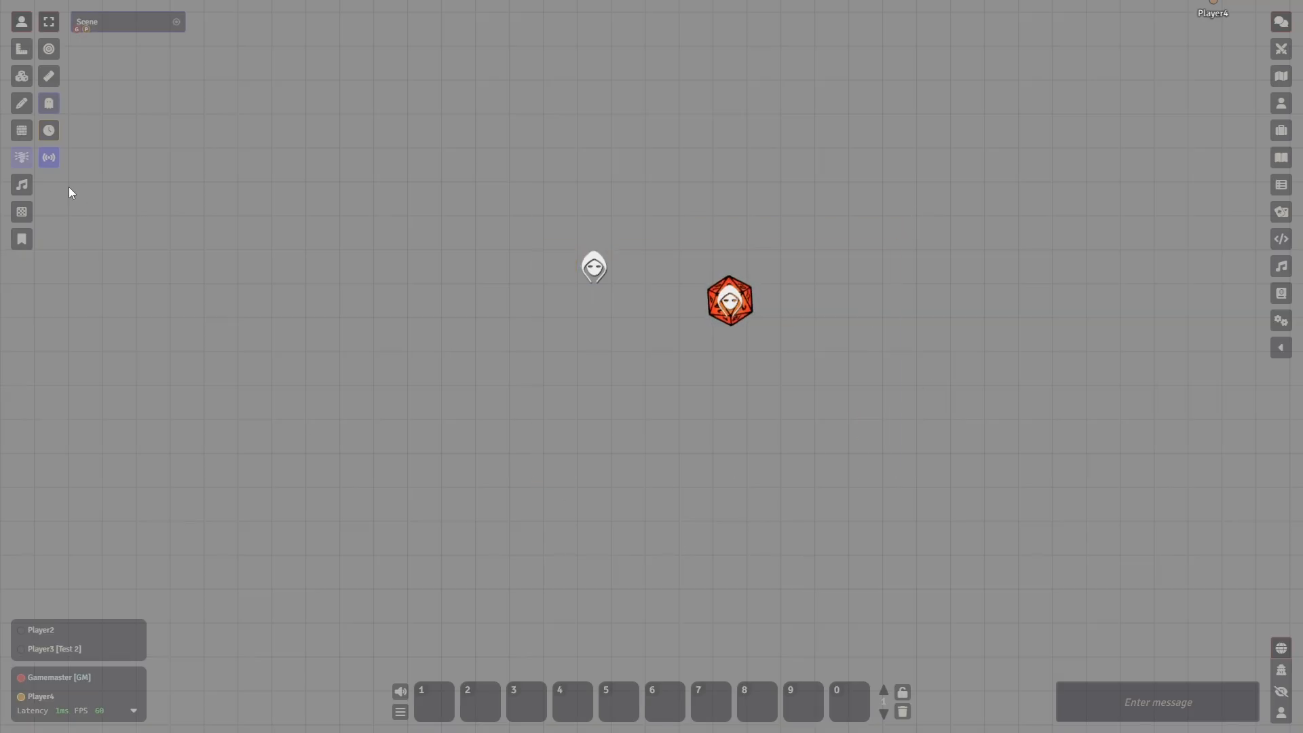
{"action": "left_click", "coordinate": [49, 157]}
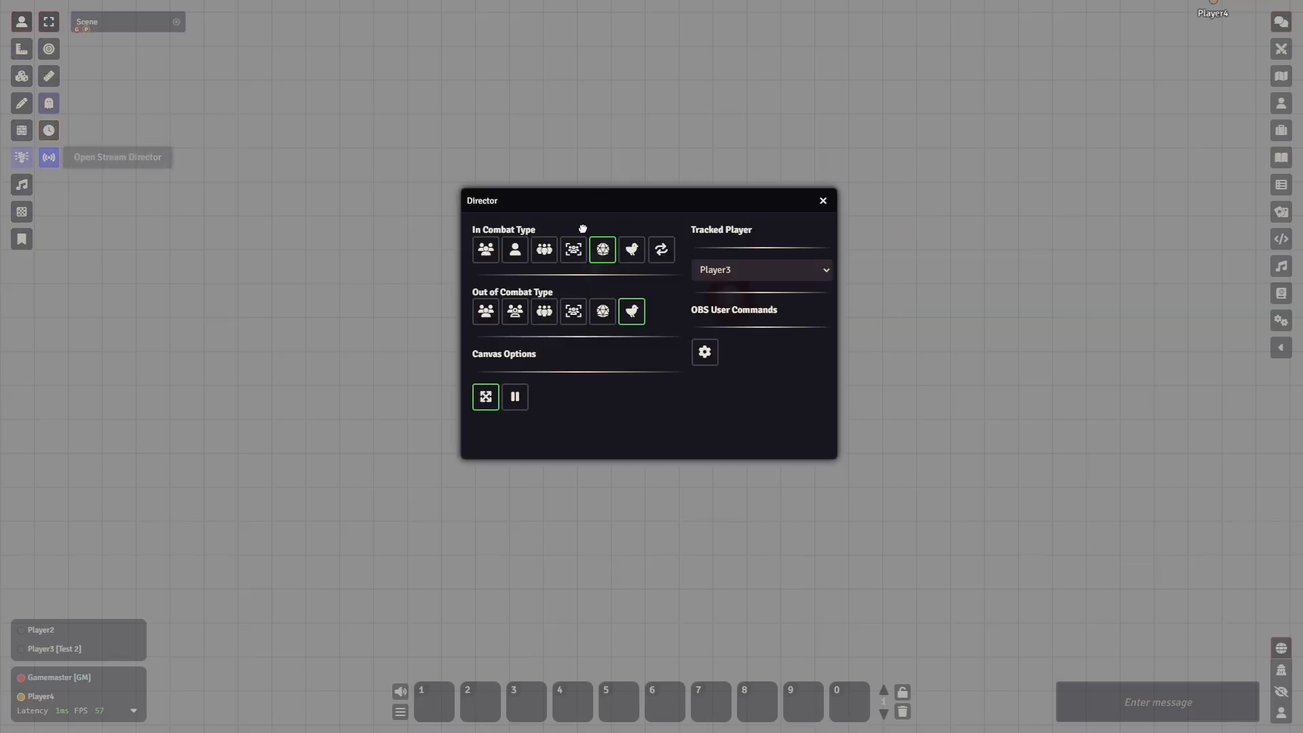
{"action": "left_click_drag", "start_coordinate": [595, 193], "coordinate": [605, 268]}
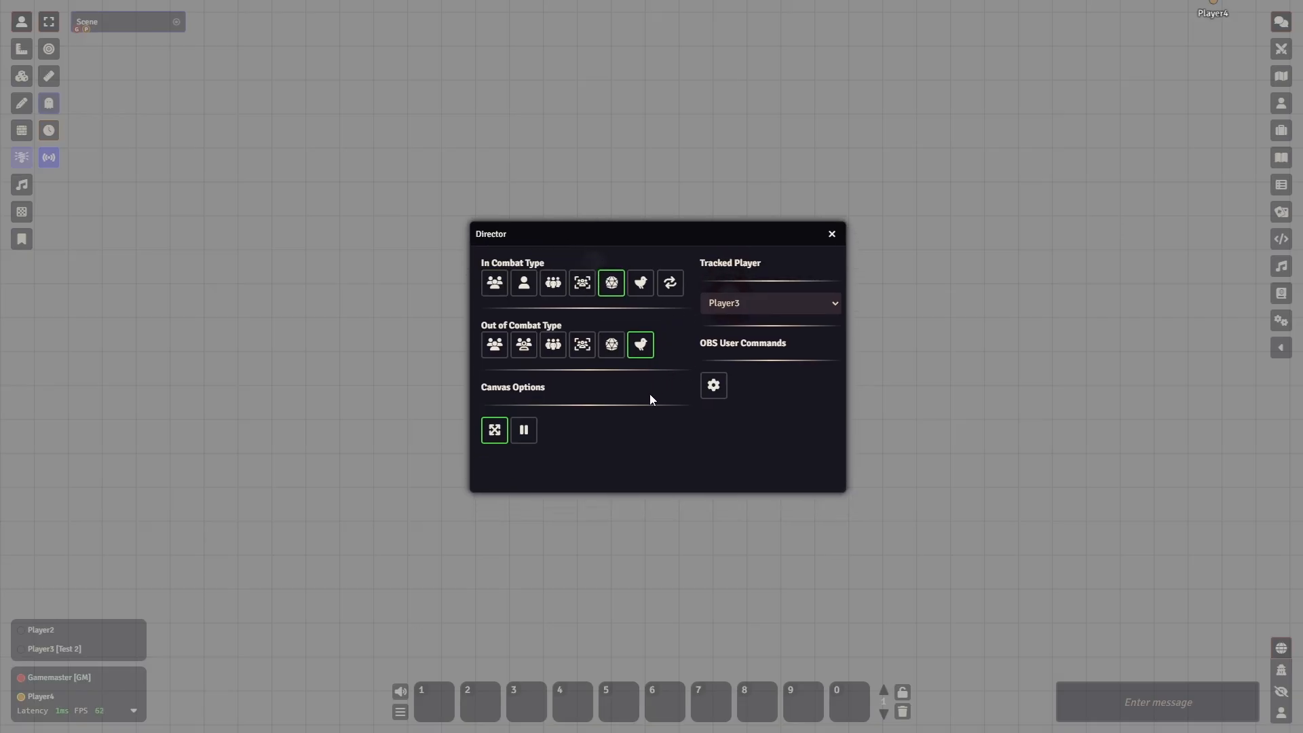
{"action": "left_click_drag", "start_coordinate": [722, 230], "coordinate": [926, 264]}
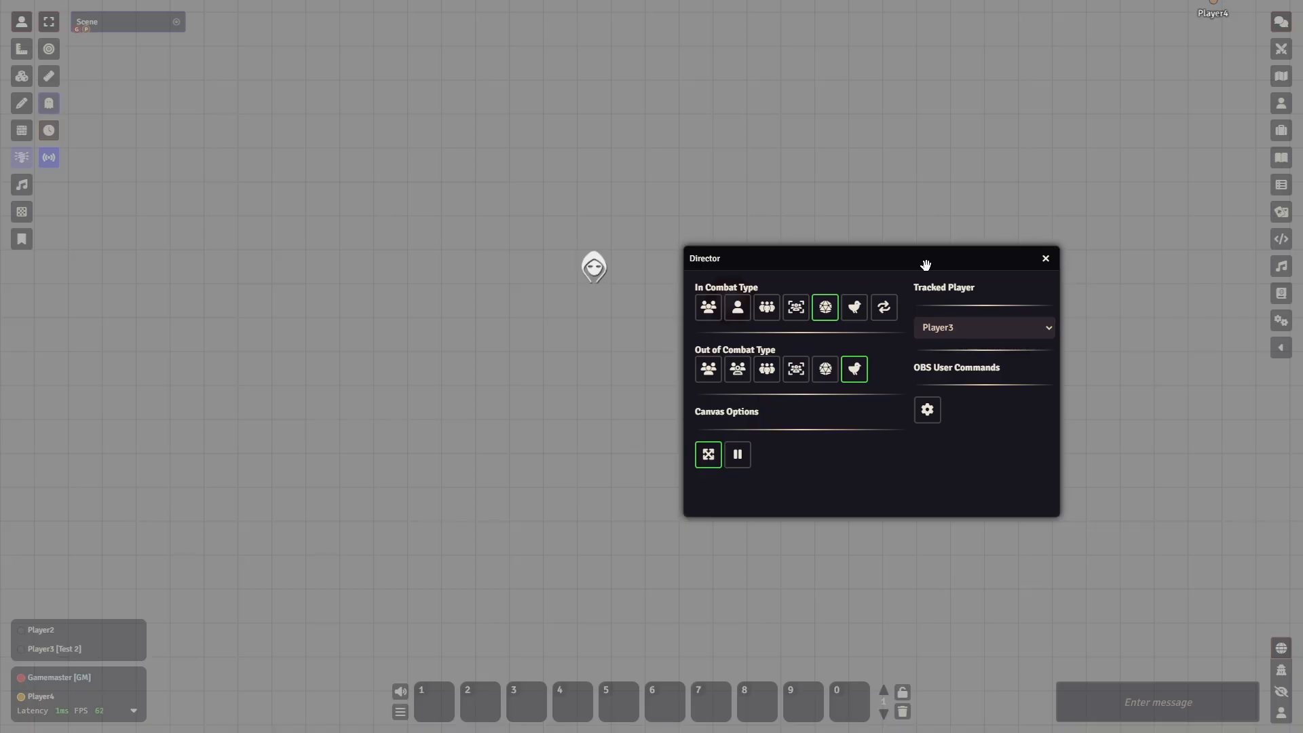
{"action": "left_click_drag", "start_coordinate": [926, 264], "coordinate": [951, 272]}
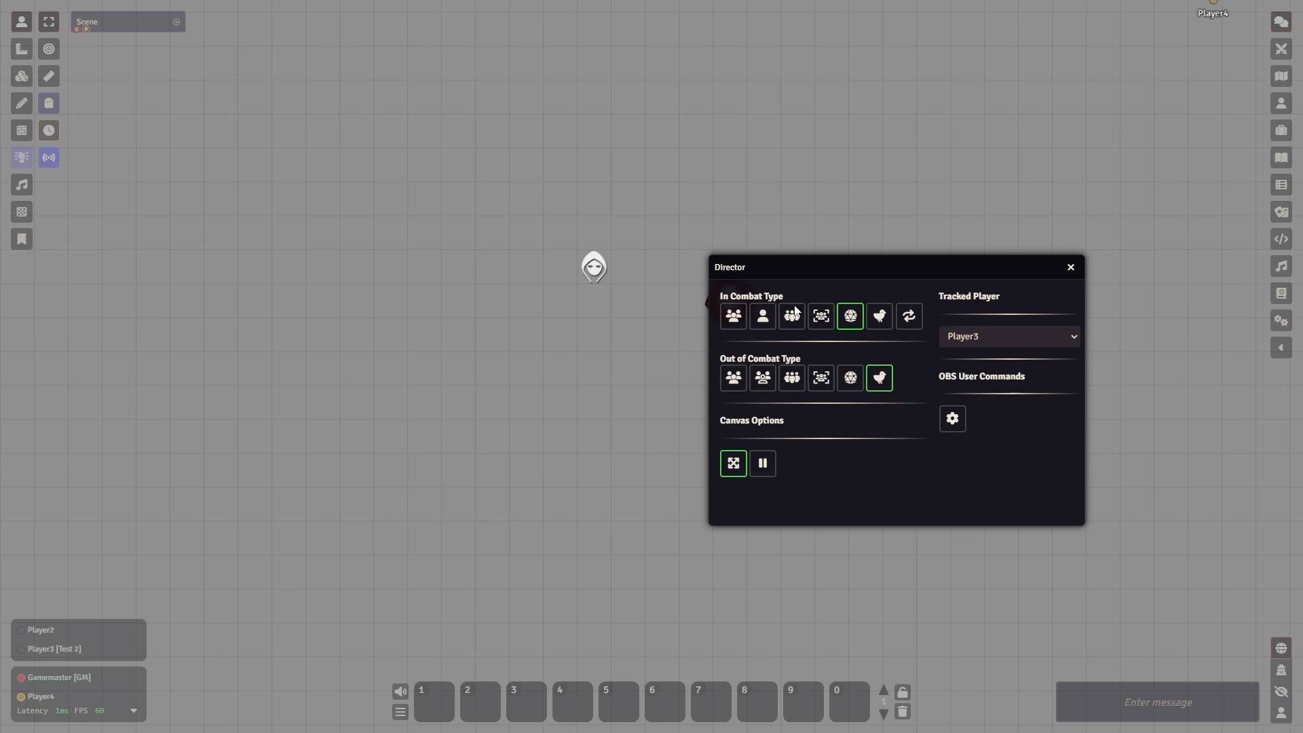
{"action": "left_click_drag", "start_coordinate": [841, 275], "coordinate": [618, 284]}
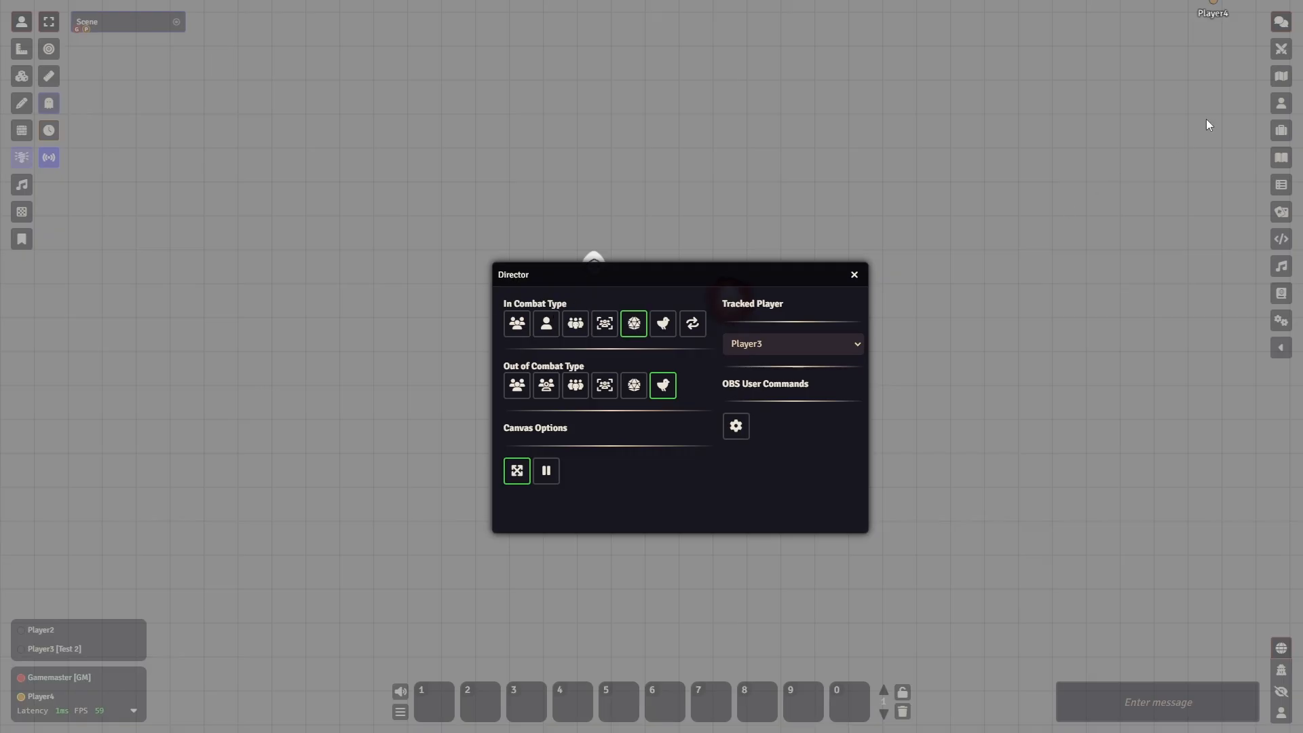
- End the current encounter in the combat tracker and empty its turn order
{"action": "left_click", "coordinate": [1281, 49]}
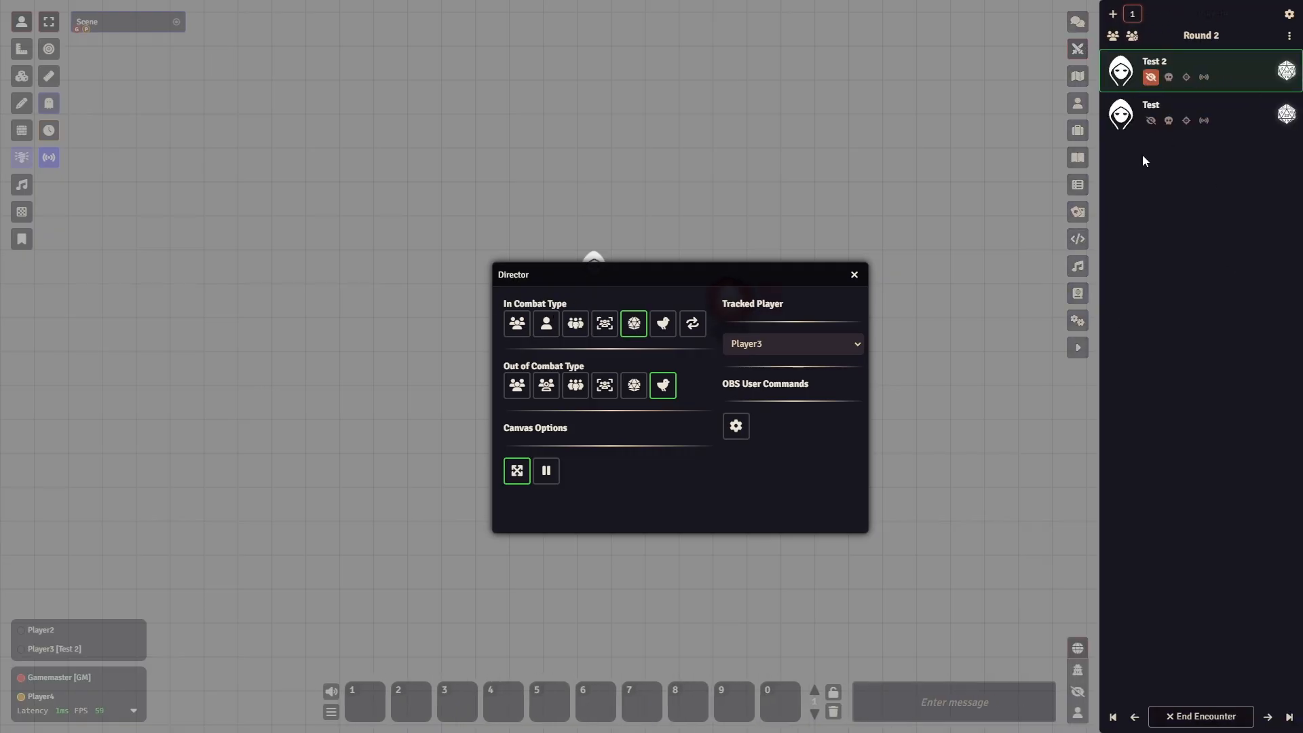
{"action": "left_click", "coordinate": [1200, 717]}
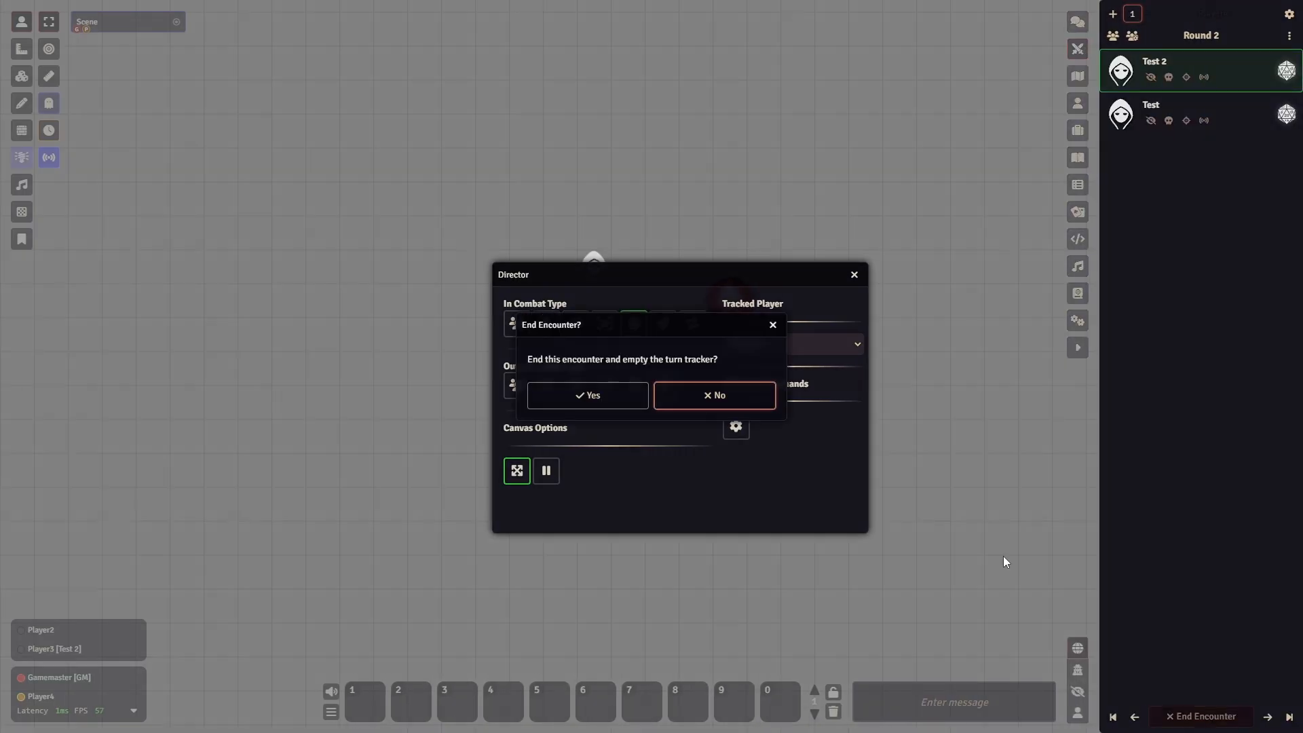
{"action": "left_click", "coordinate": [594, 397]}
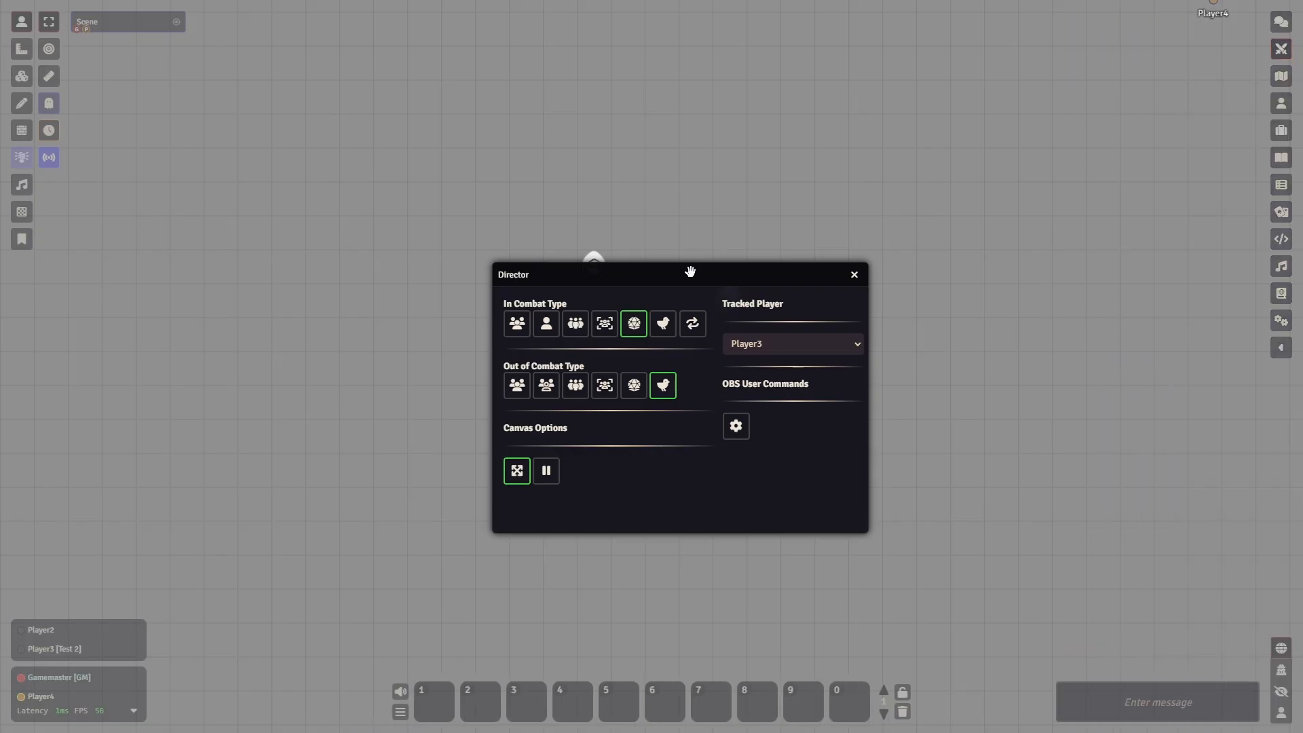
- Move the Director window off the left token and set the In Combat Type to the first option, the group of people
{"action": "left_click_drag", "start_coordinate": [655, 272], "coordinate": [882, 266]}
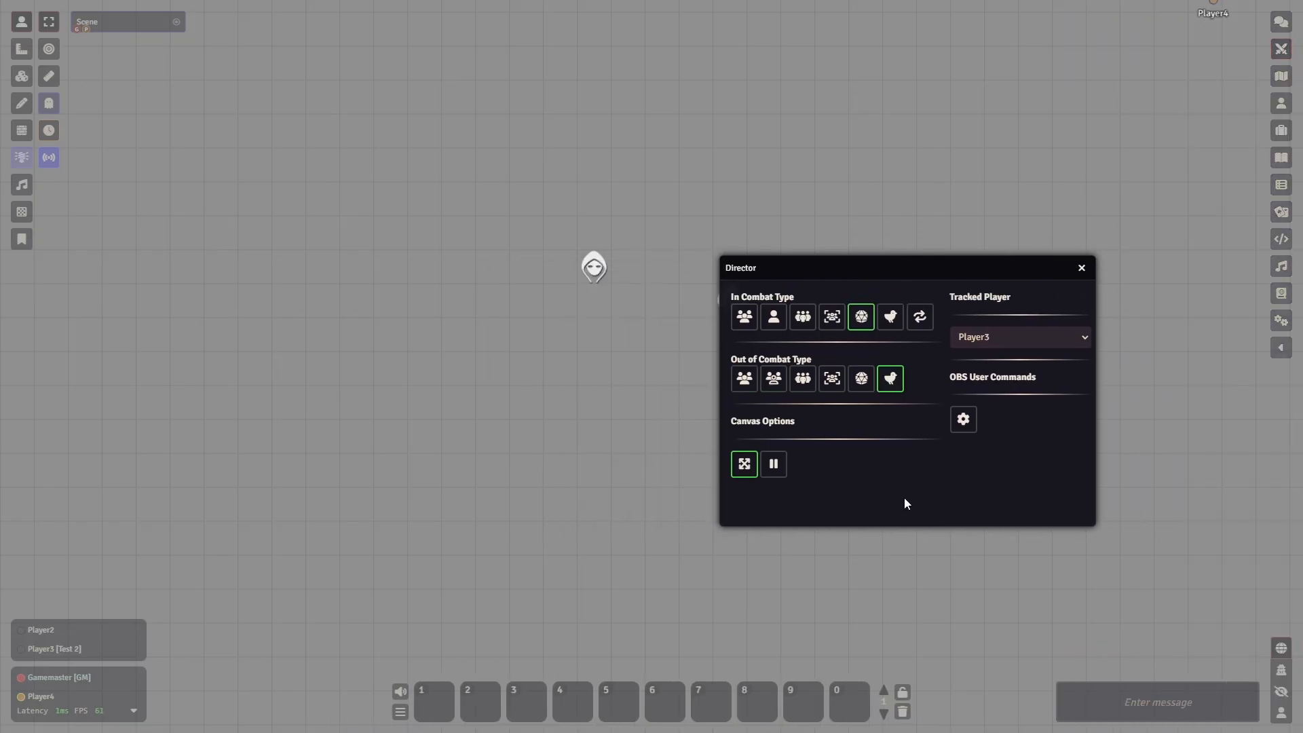
{"action": "left_click_drag", "start_coordinate": [957, 268], "coordinate": [876, 285]}
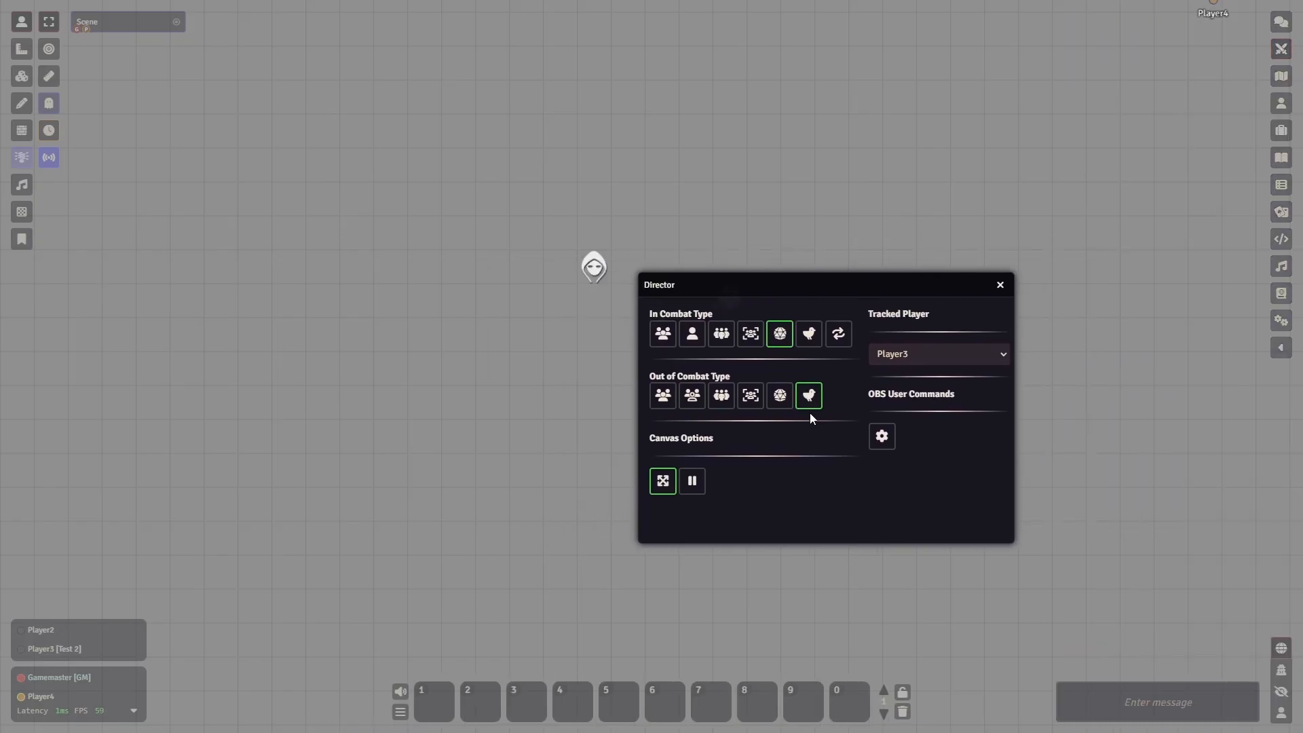
{"action": "left_click", "coordinate": [1280, 347]}
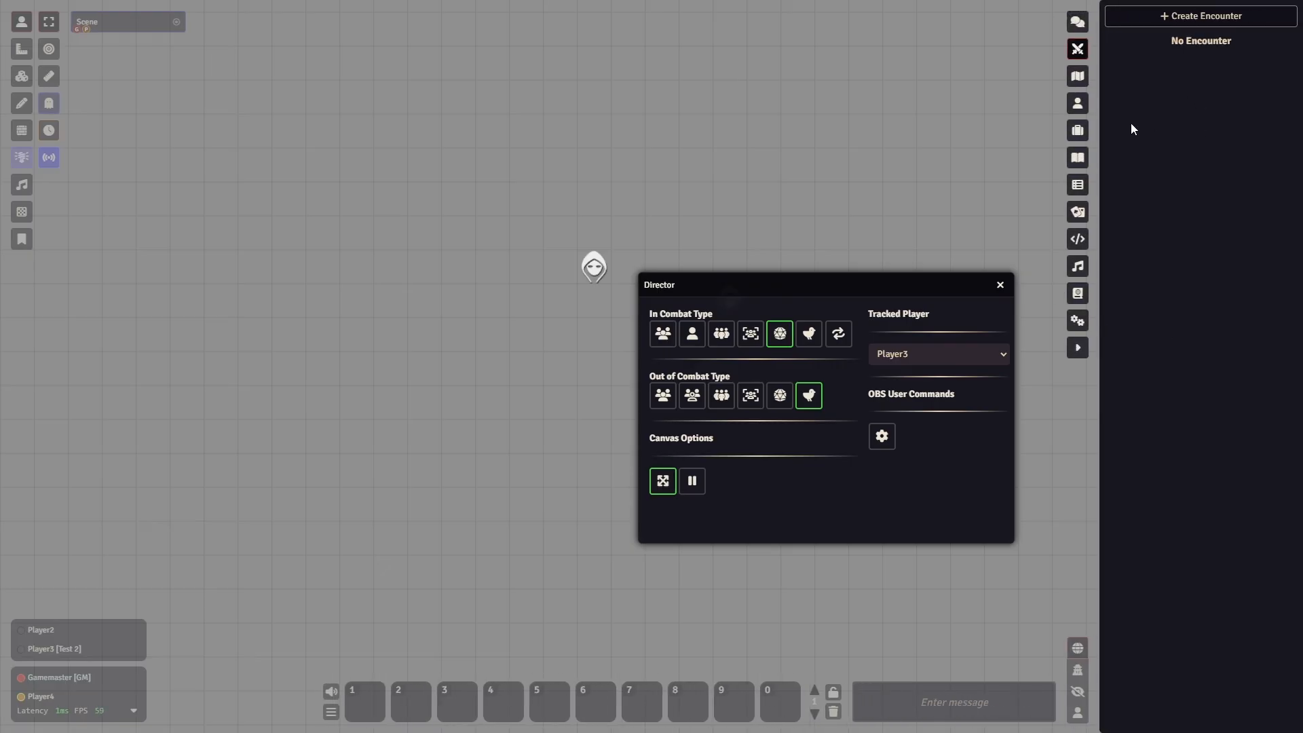
{"action": "left_click", "coordinate": [1079, 51]}
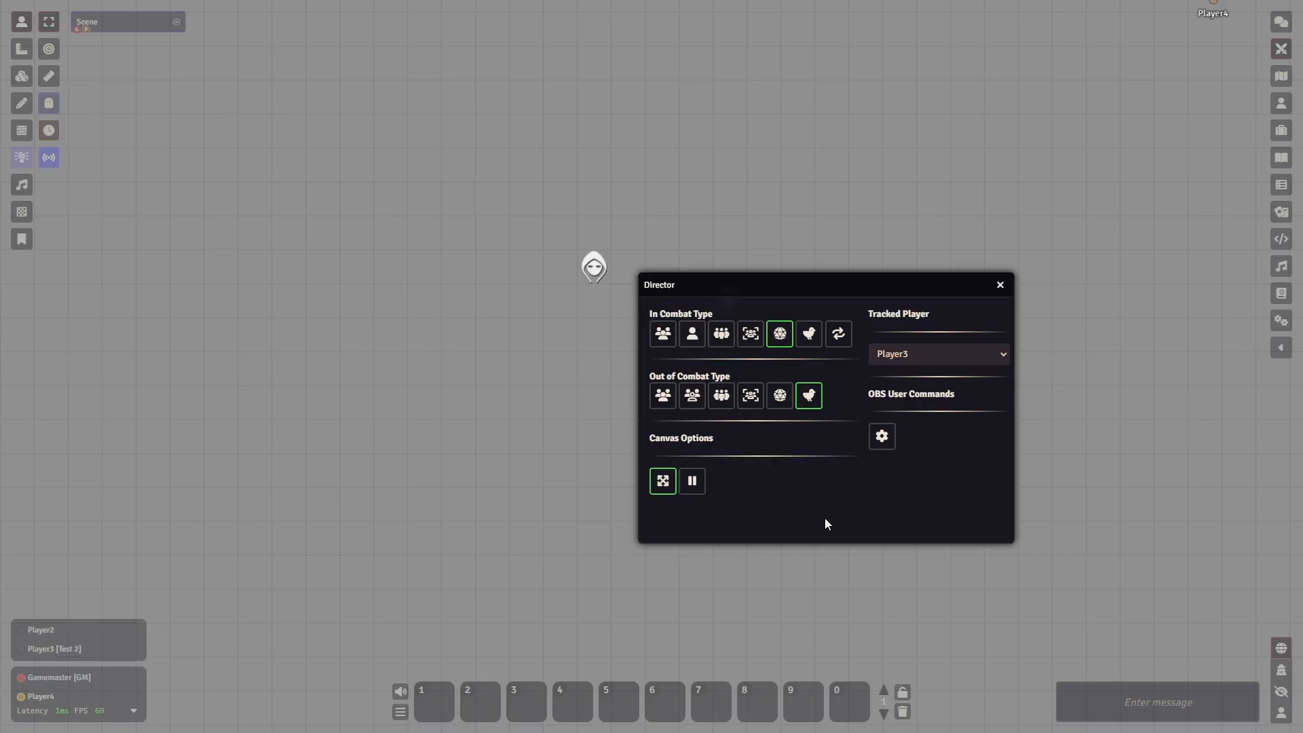
{"action": "left_click", "coordinate": [668, 342]}
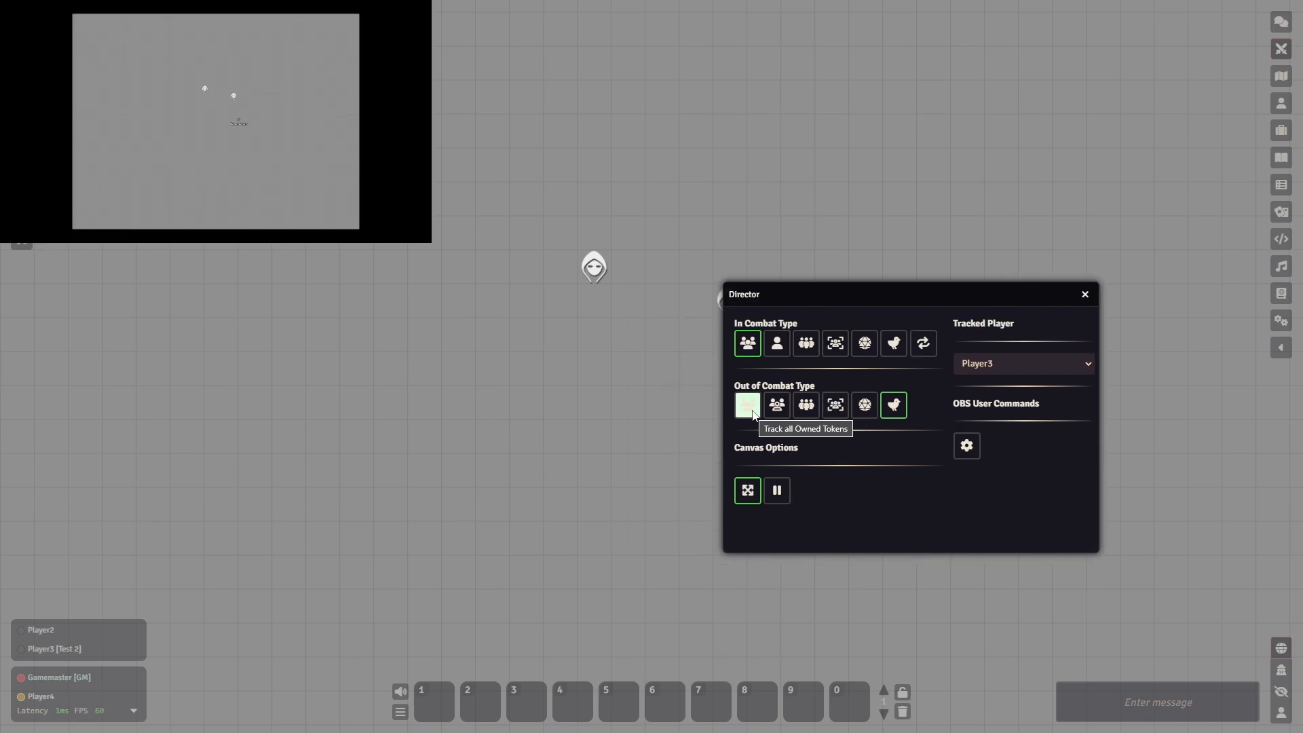
{"action": "left_click", "coordinate": [1280, 350]}
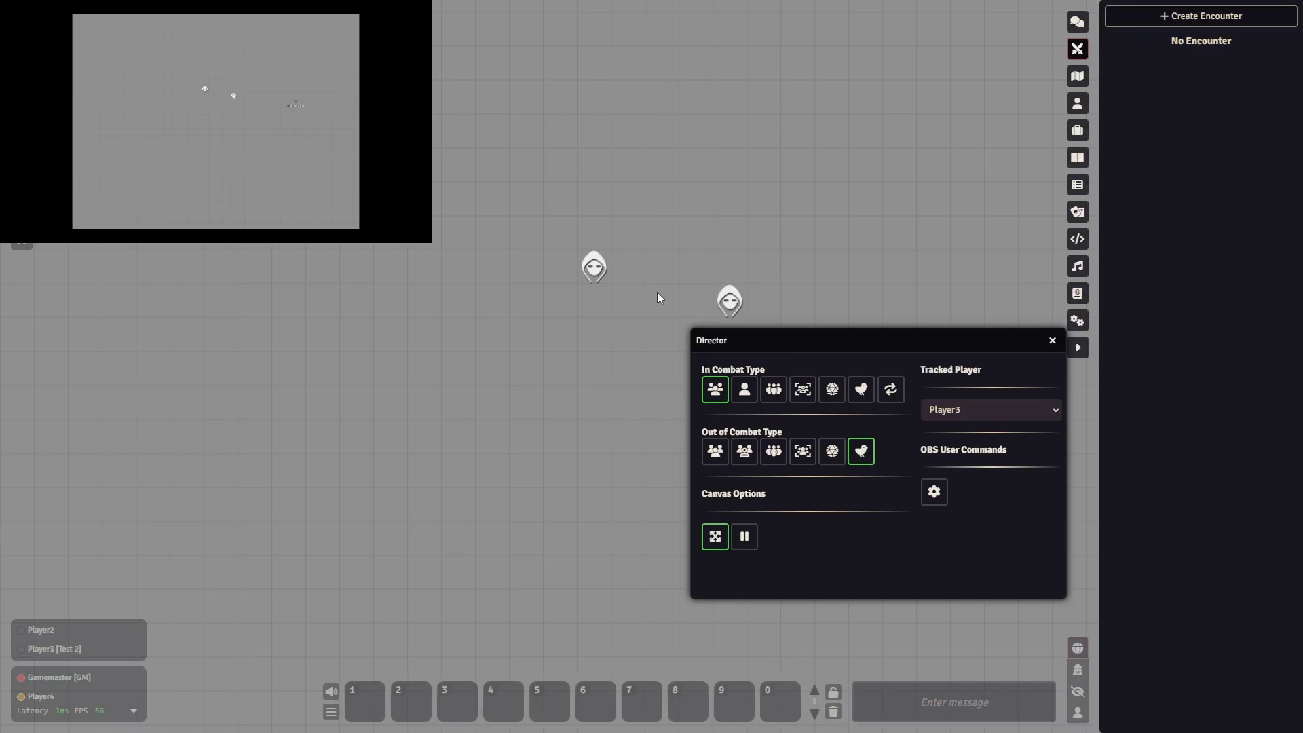
{"action": "left_click", "coordinate": [1076, 346]}
{"action": "left_click_drag", "start_coordinate": [387, 128], "coordinate": [918, 441]}
{"action": "left_click", "coordinate": [358, 416]}
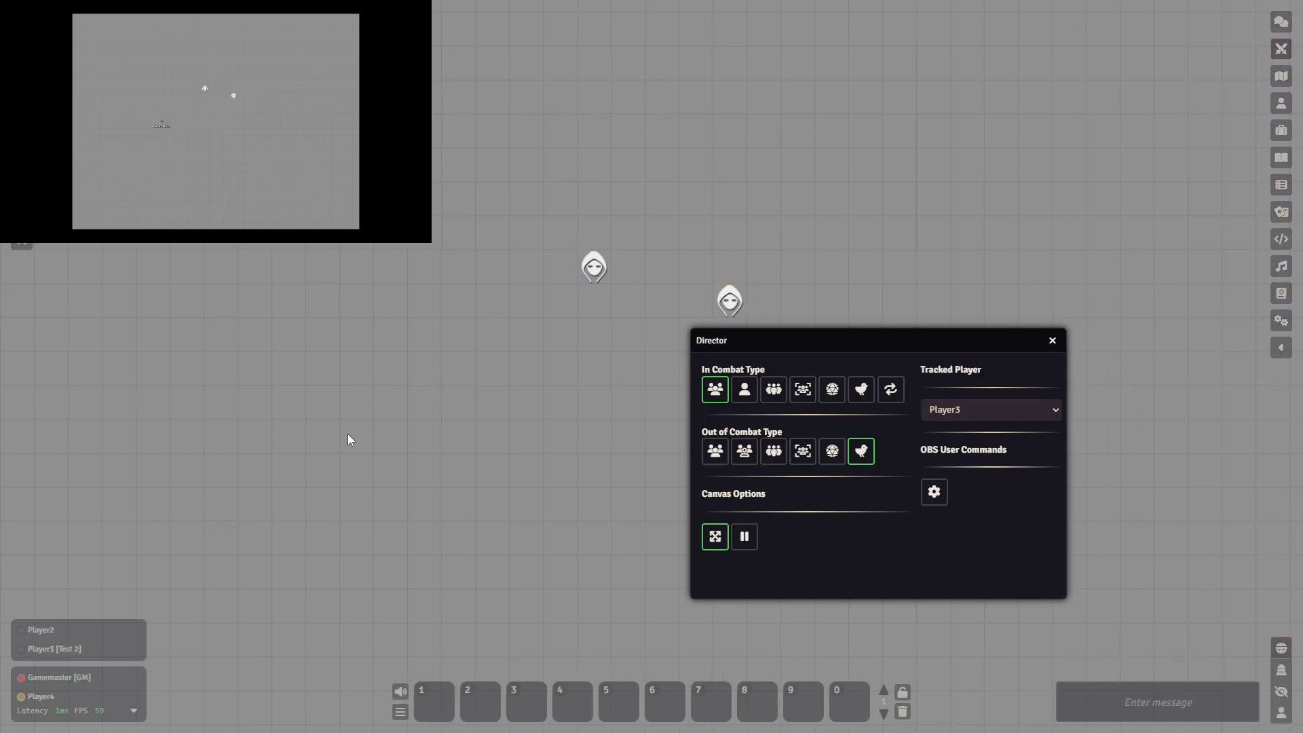
- Review the ownership levels each player has on the Test actor, including the choices available for Player4, without changing anything
{"action": "left_click", "coordinate": [1281, 104]}
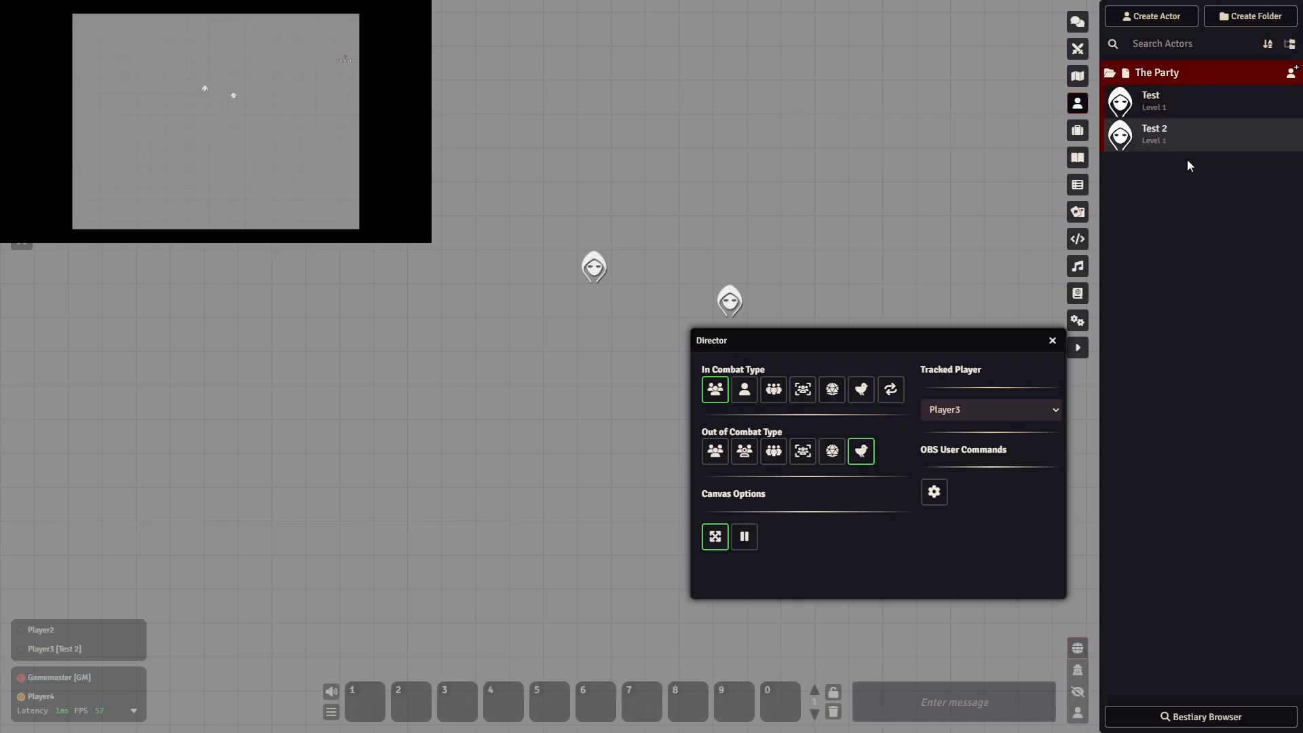
{"action": "right_click", "coordinate": [1176, 103]}
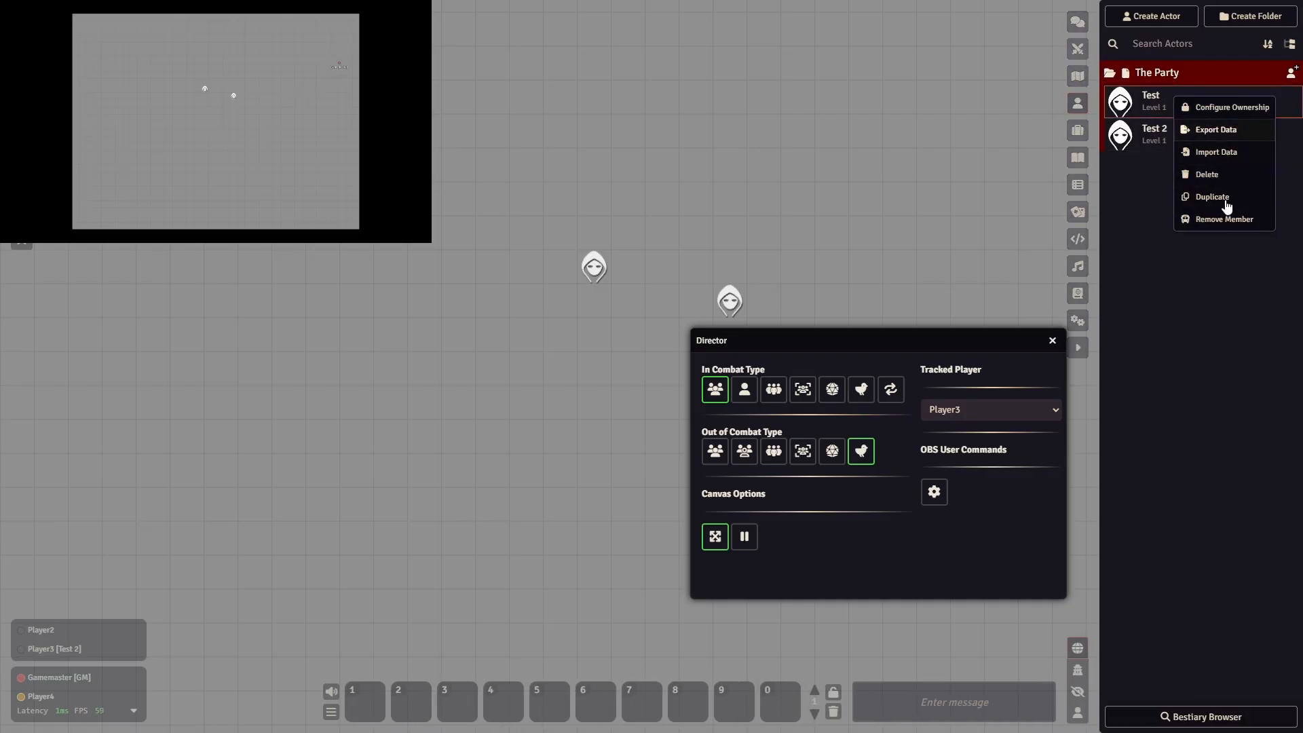
{"action": "left_click", "coordinate": [1229, 107]}
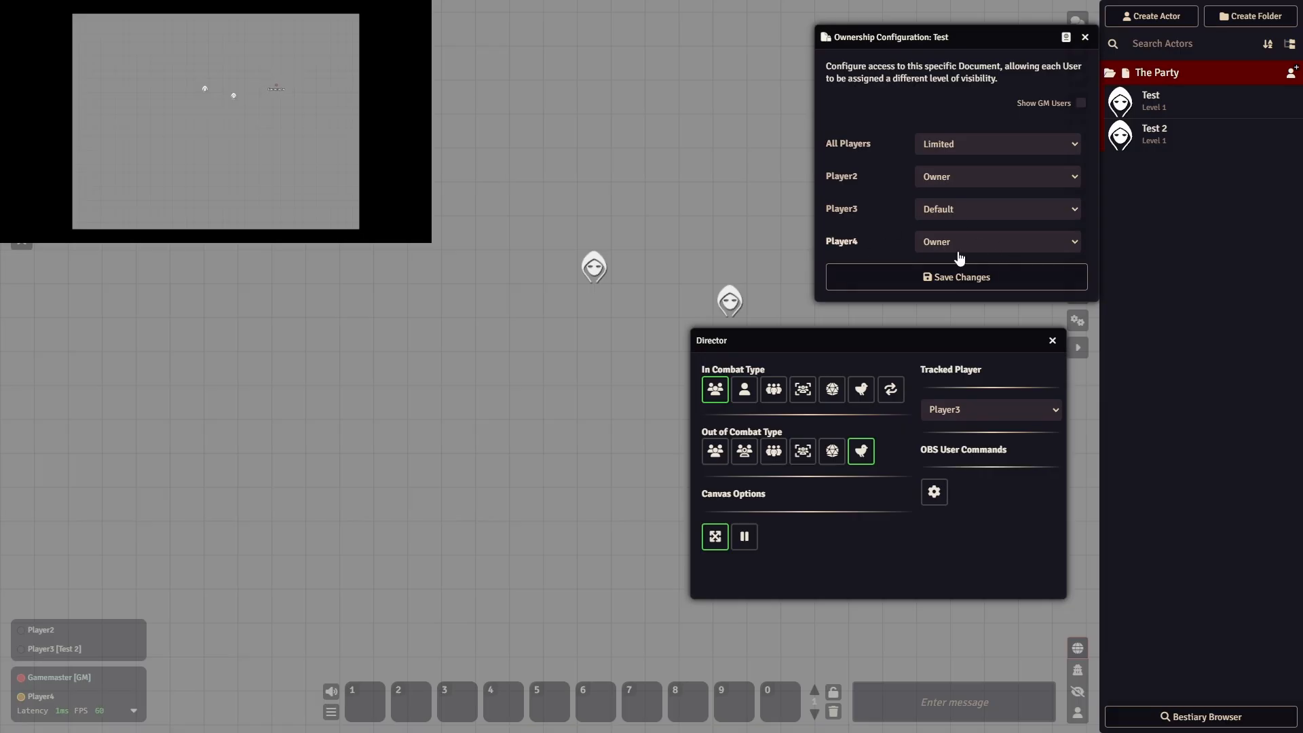
{"action": "left_click", "coordinate": [997, 245]}
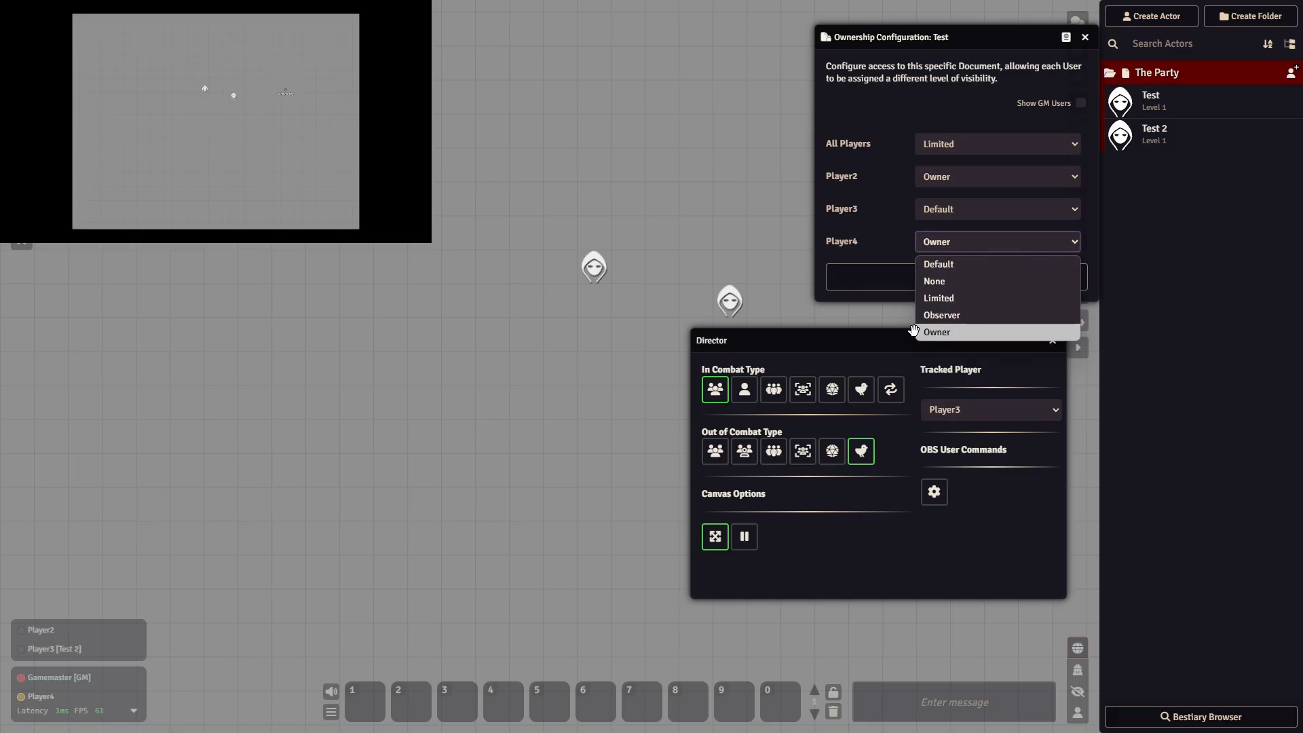
{"action": "left_click", "coordinate": [902, 246]}
{"action": "left_click", "coordinate": [1084, 37]}
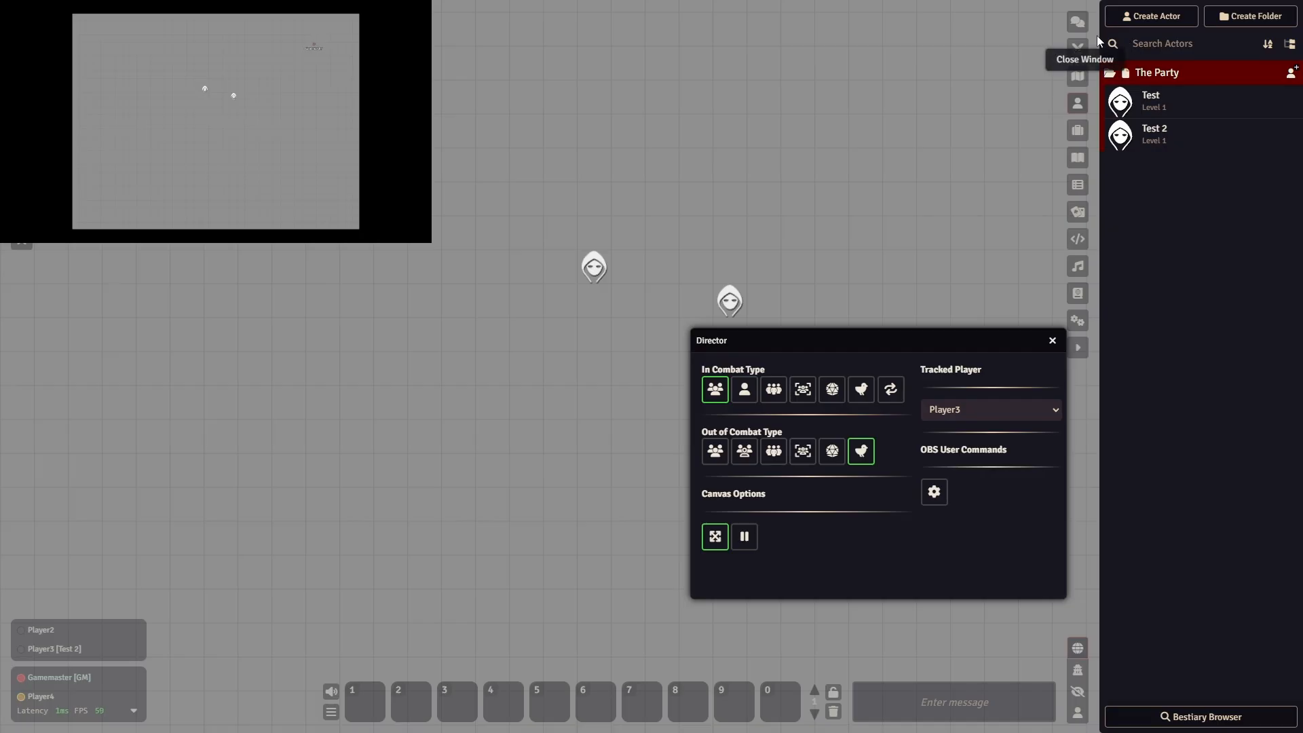
{"action": "left_click", "coordinate": [1077, 347]}
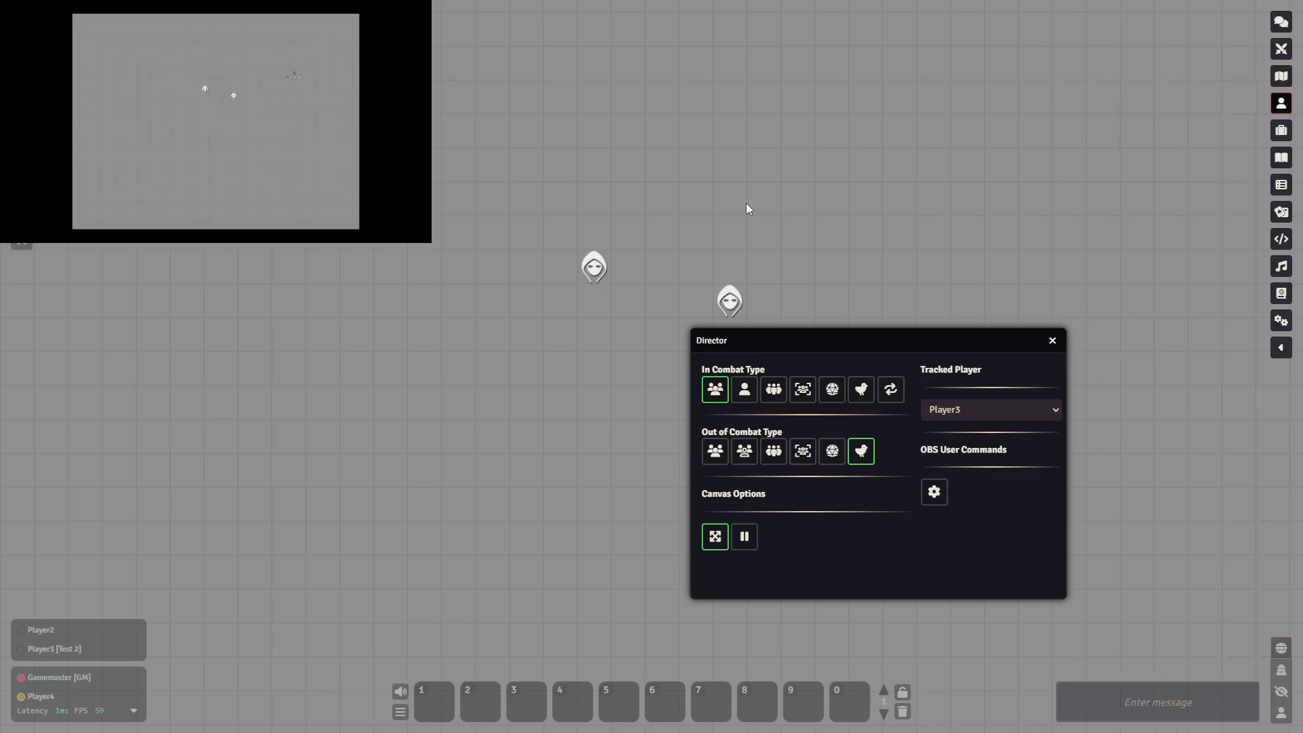
- Set the Out of Combat Type to the first group option and move the left token five squares left and three squares up
{"action": "left_click", "coordinate": [599, 275]}
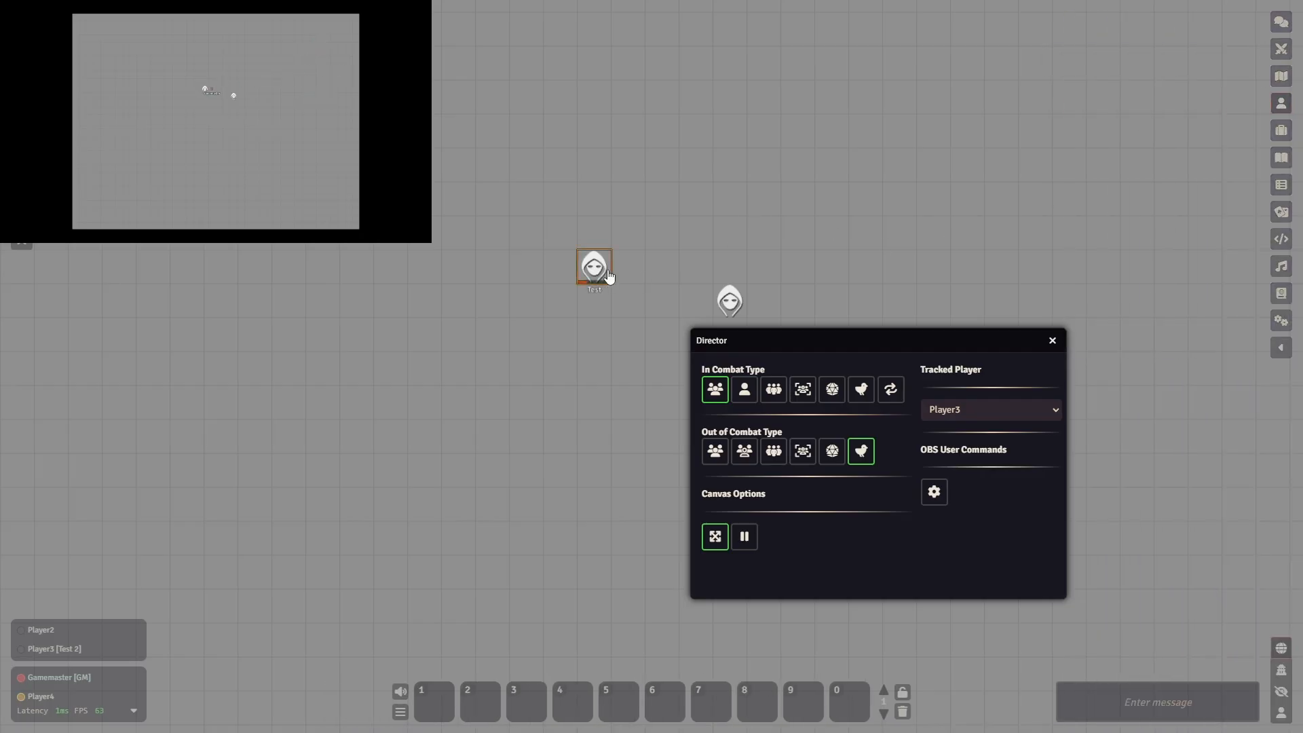
{"action": "left_click", "coordinate": [717, 454]}
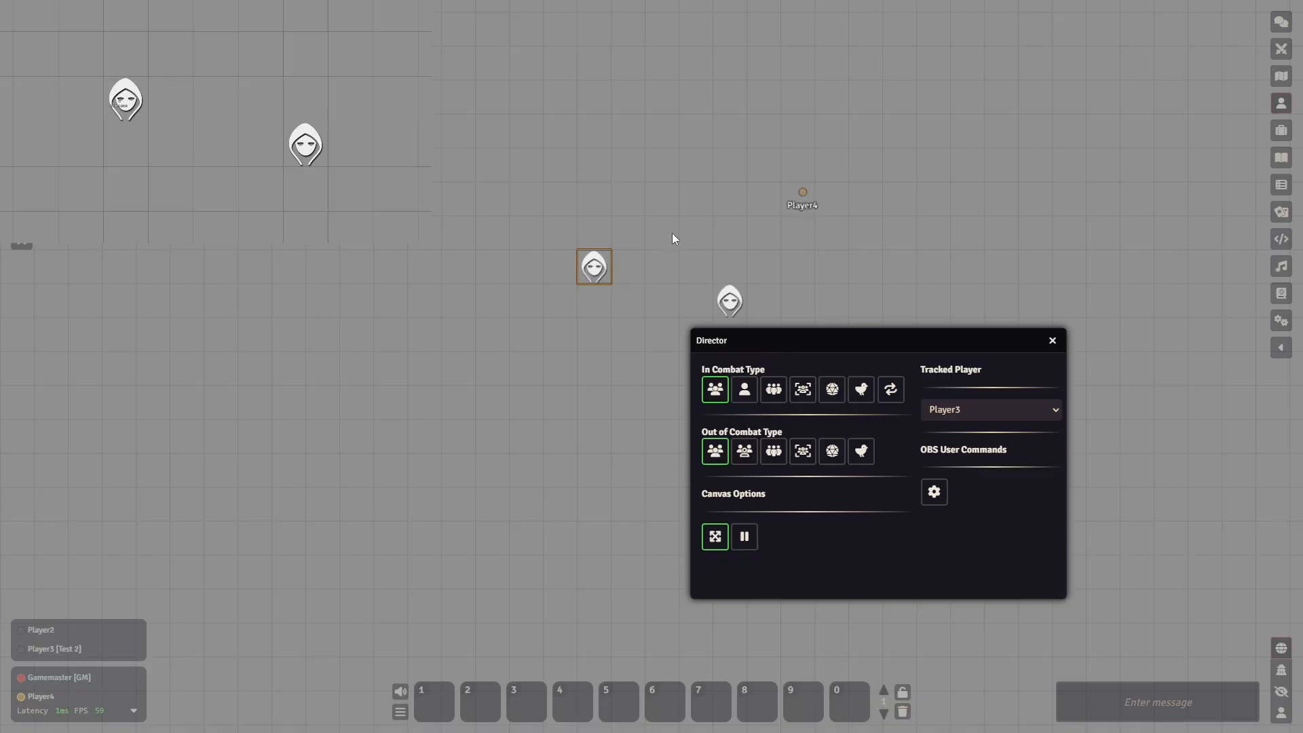
{"action": "key", "text": "Left"}
{"action": "key", "text": "Left"}
{"action": "key", "text": "Left"}
{"action": "key", "text": "Right"}
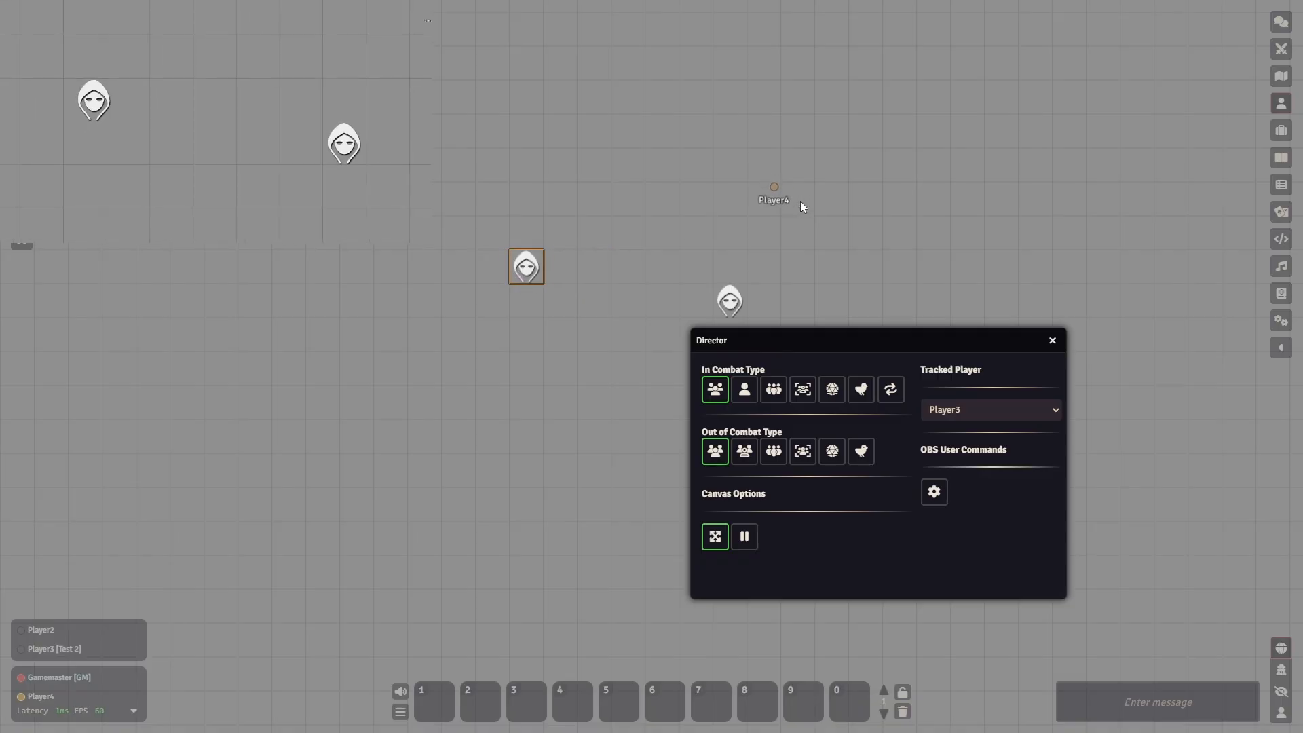
{"action": "key", "text": "Right"}
{"action": "key", "text": "Left"}
{"action": "key", "text": "Left"}
{"action": "key", "text": "Left"}
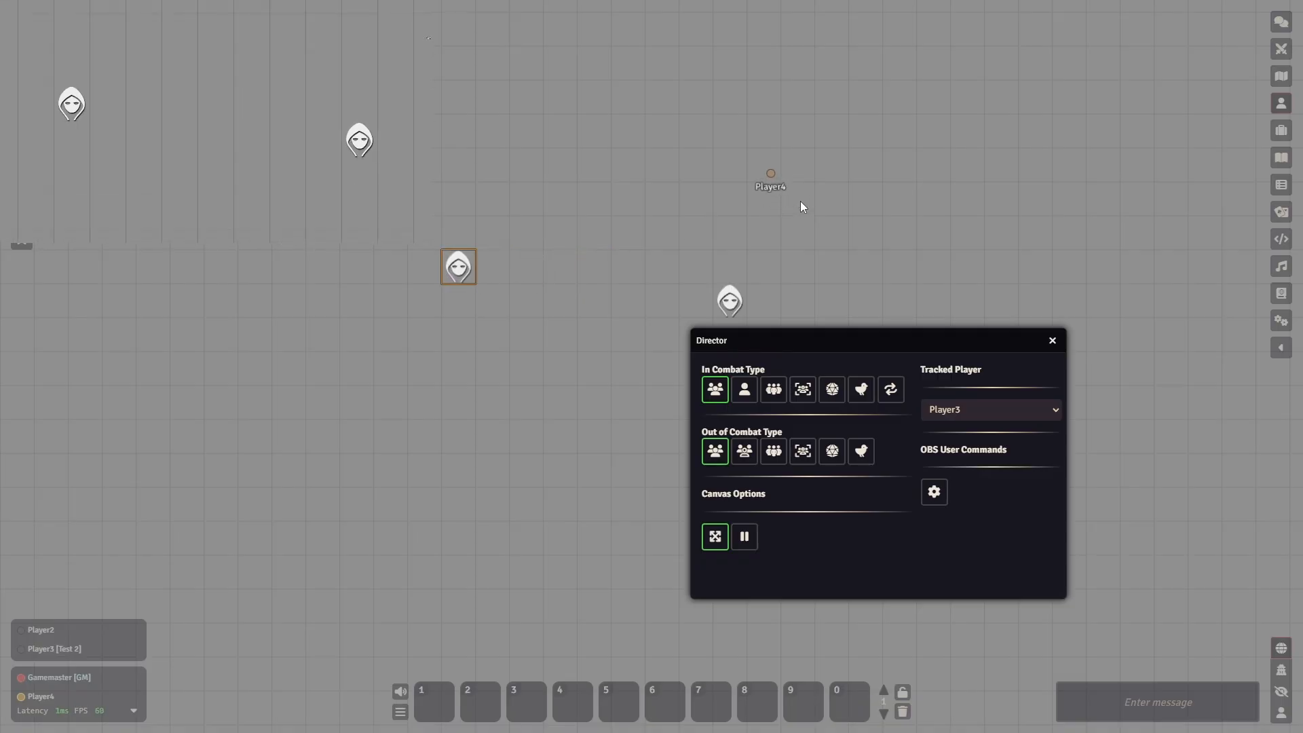
{"action": "key", "text": "Left"}
{"action": "key", "text": "Up"}
{"action": "key", "text": "Up"}
{"action": "key", "text": "Up"}
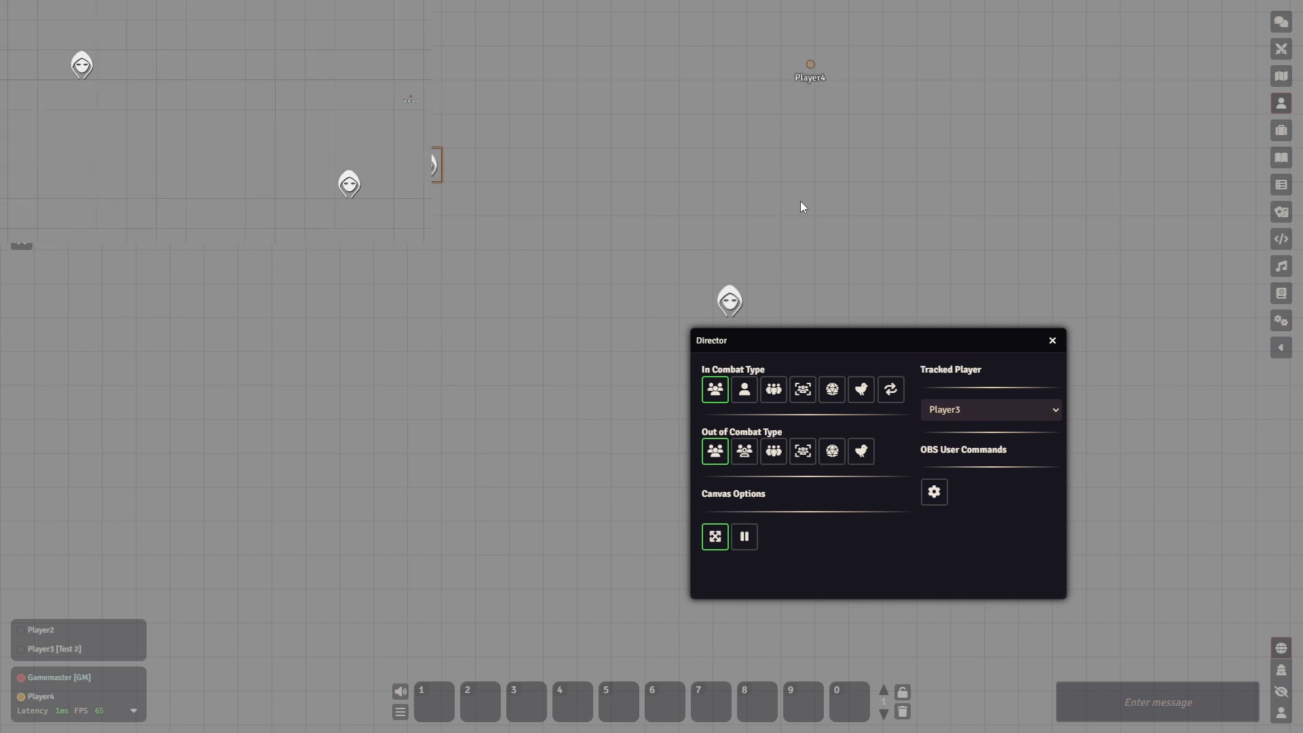
{"action": "key", "text": "Down"}
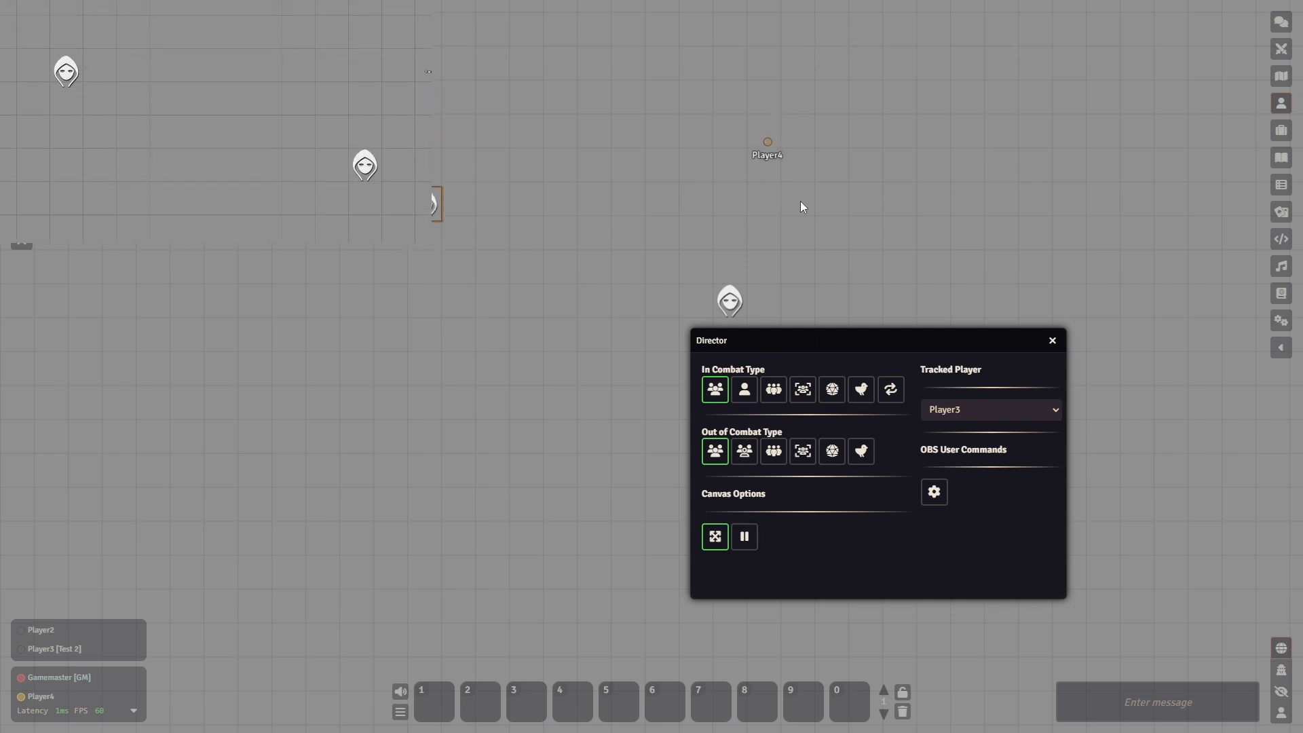
{"action": "key", "text": "Up"}
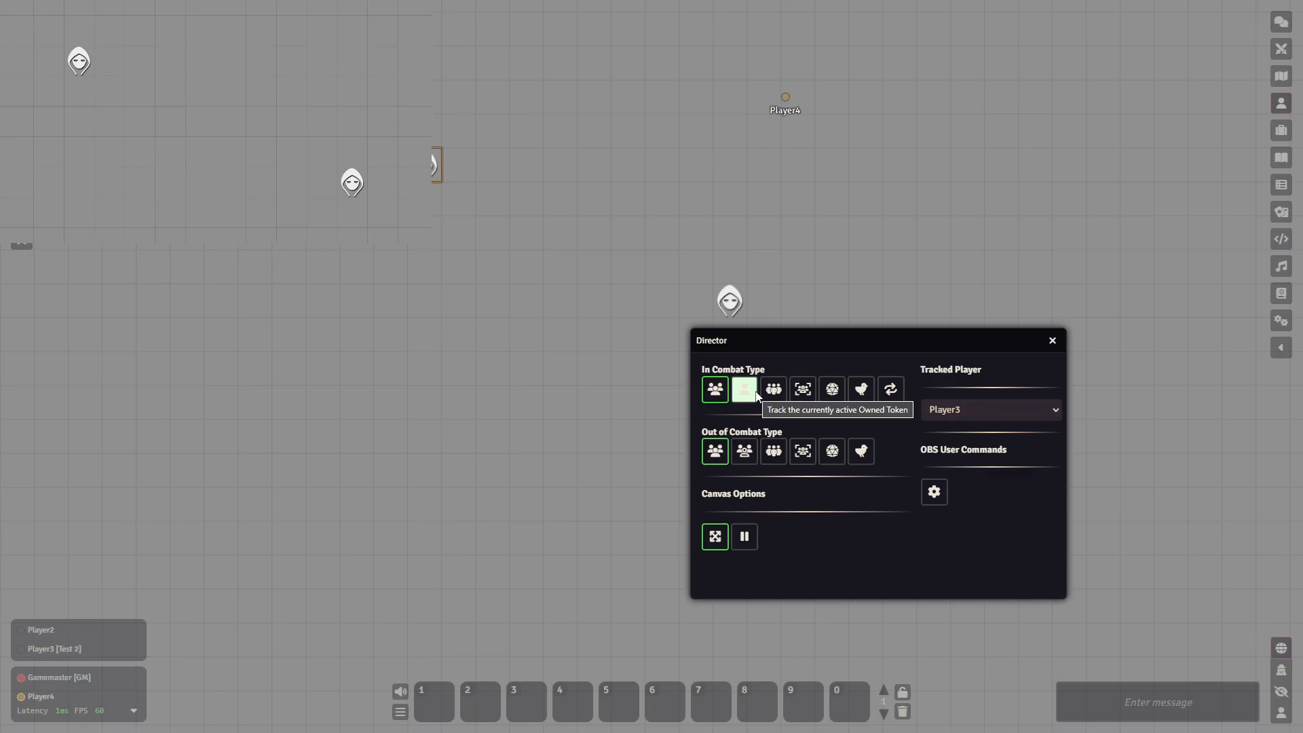
- Look at the stream tracking toggle in the on-canvas controls of both tokens, moving the Director window as needed
{"action": "right_click", "coordinate": [436, 163]}
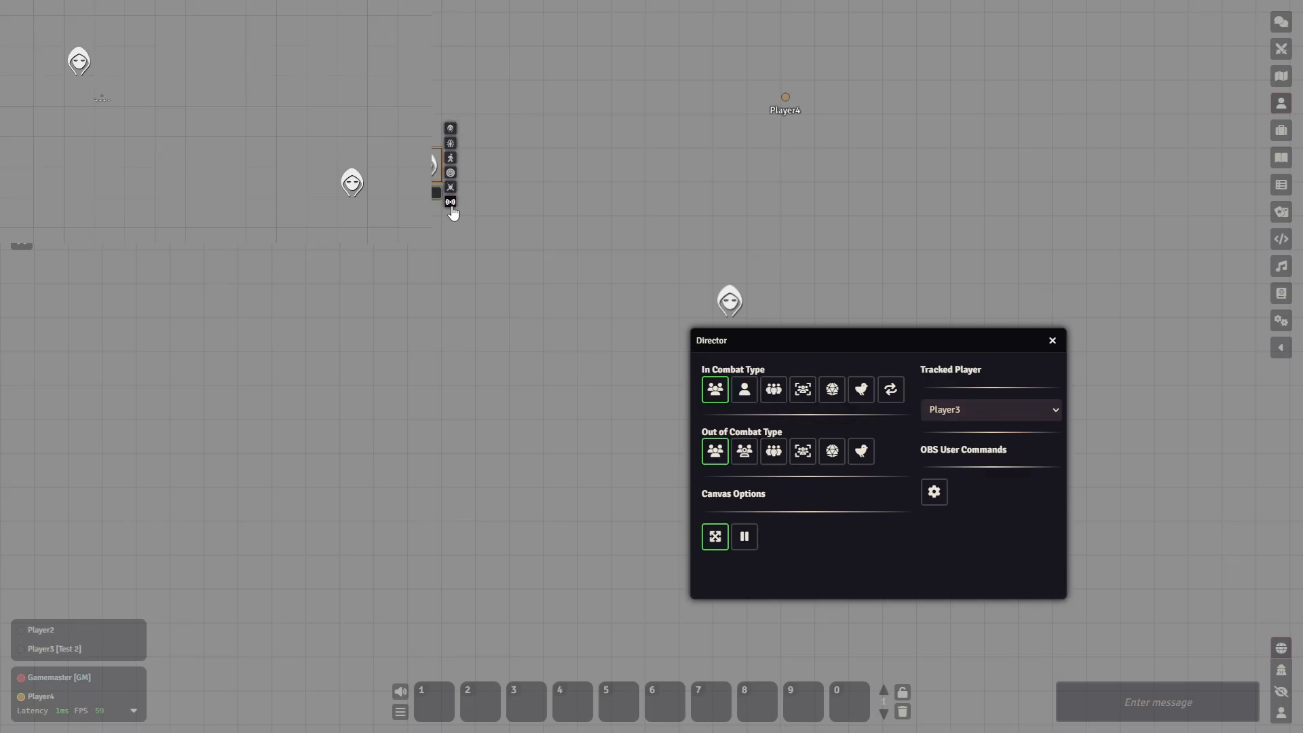
{"action": "left_click", "coordinate": [731, 303]}
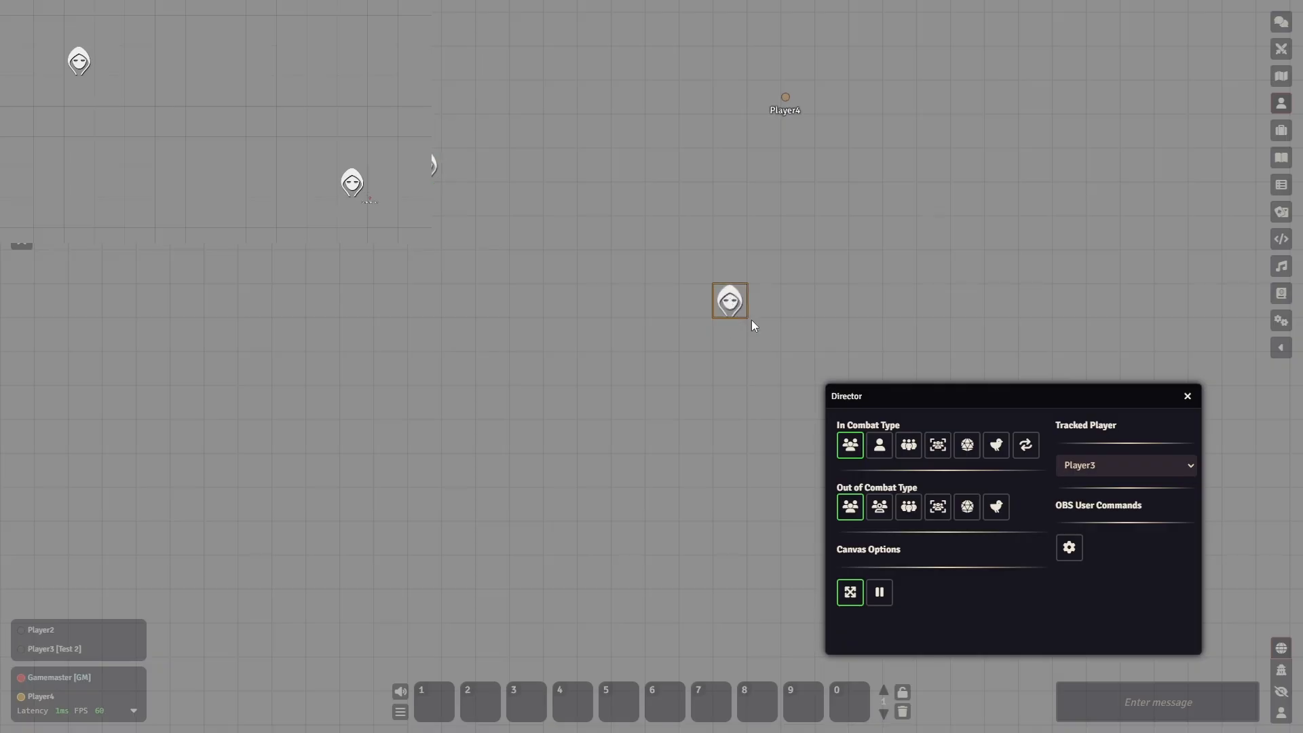
{"action": "right_click", "coordinate": [751, 320]}
{"action": "left_click", "coordinate": [755, 338]}
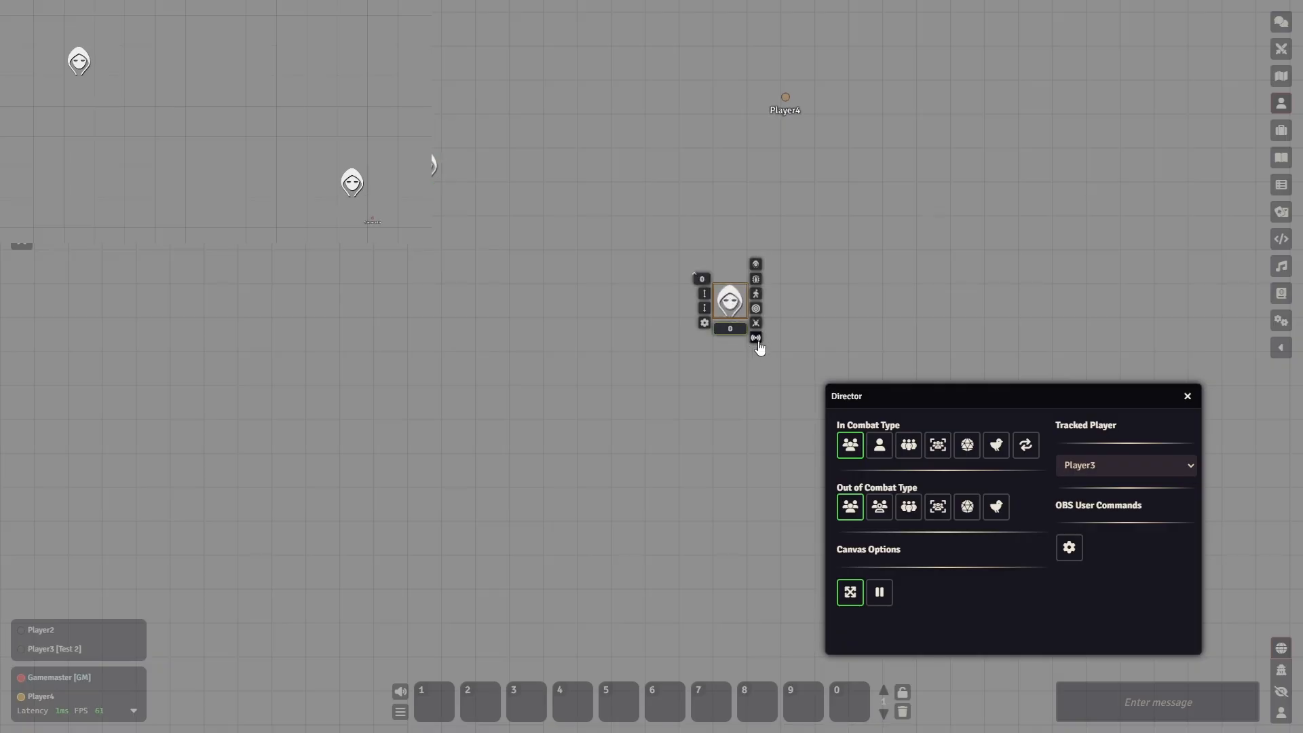
{"action": "left_click_drag", "start_coordinate": [895, 392], "coordinate": [721, 354]}
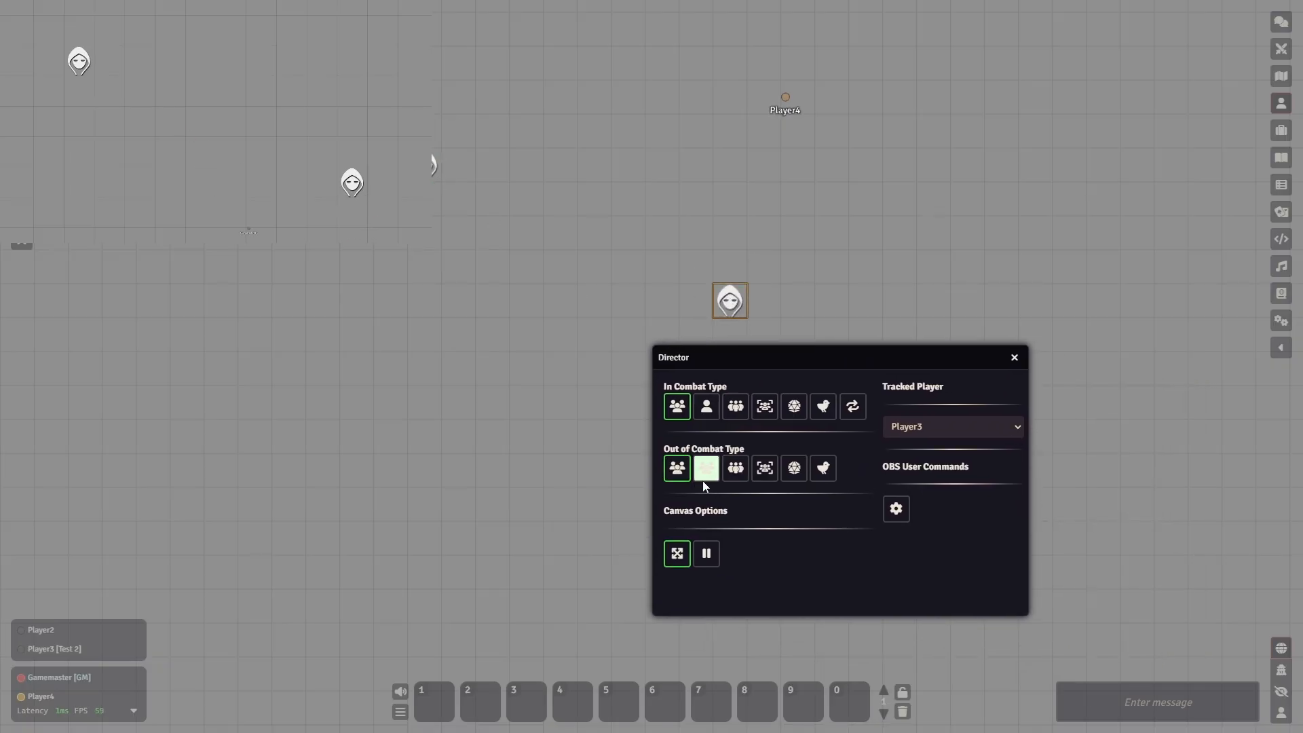
- Set the Out of Combat Type to the second group option and turn on stream tracking for the right token, clearing the Director window from its controls
{"action": "left_click", "coordinate": [705, 470]}
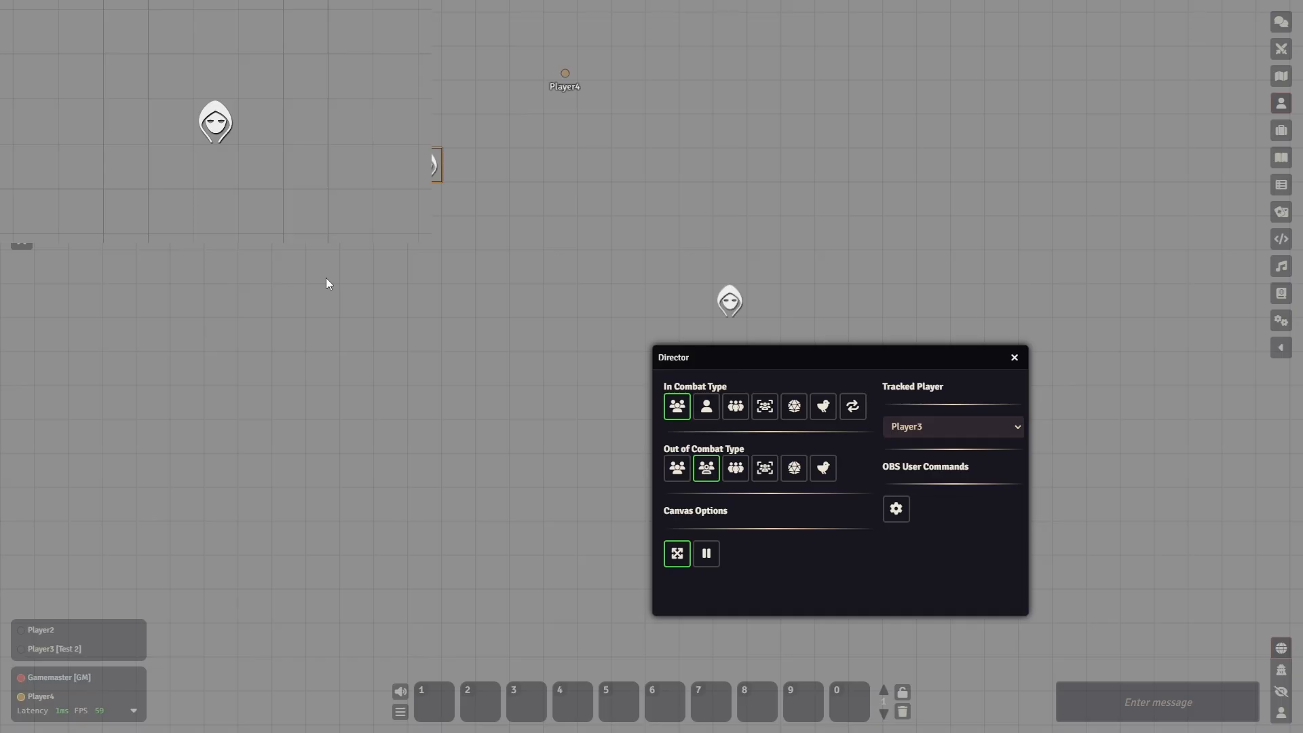
{"action": "right_click", "coordinate": [425, 167]}
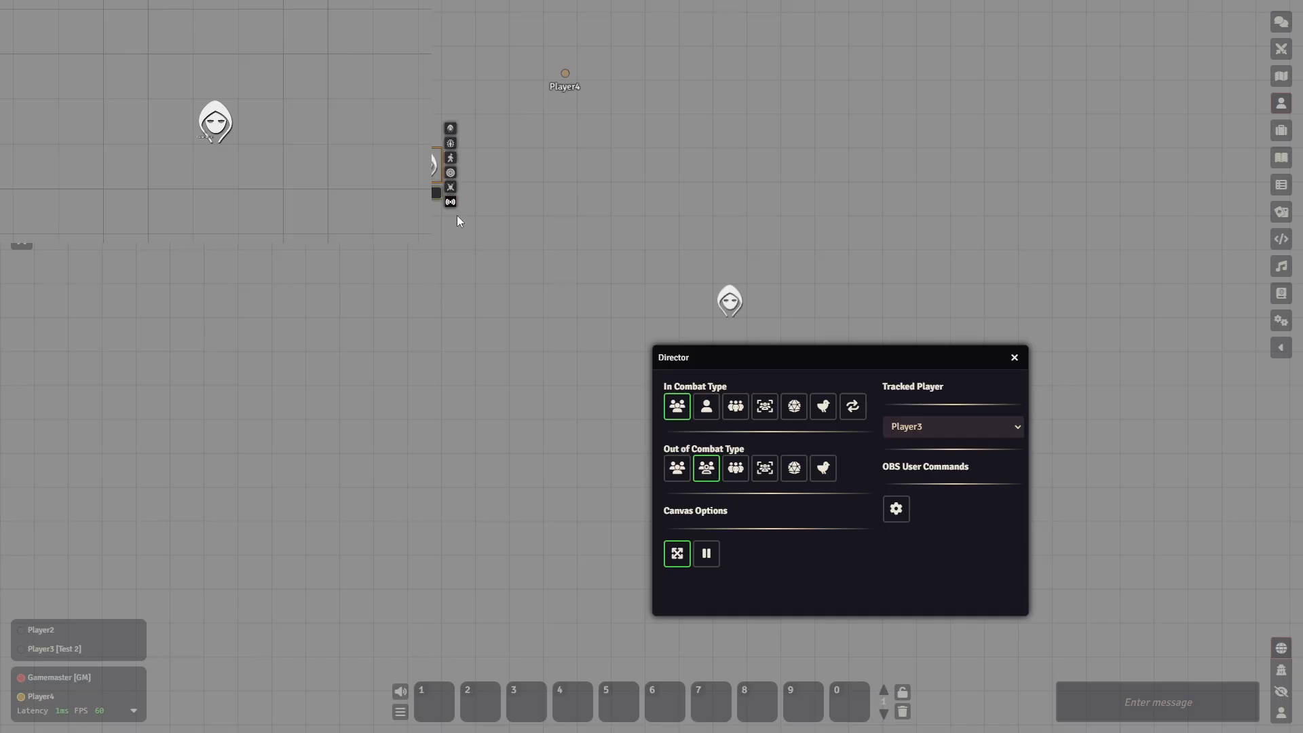
{"action": "left_click", "coordinate": [439, 259]}
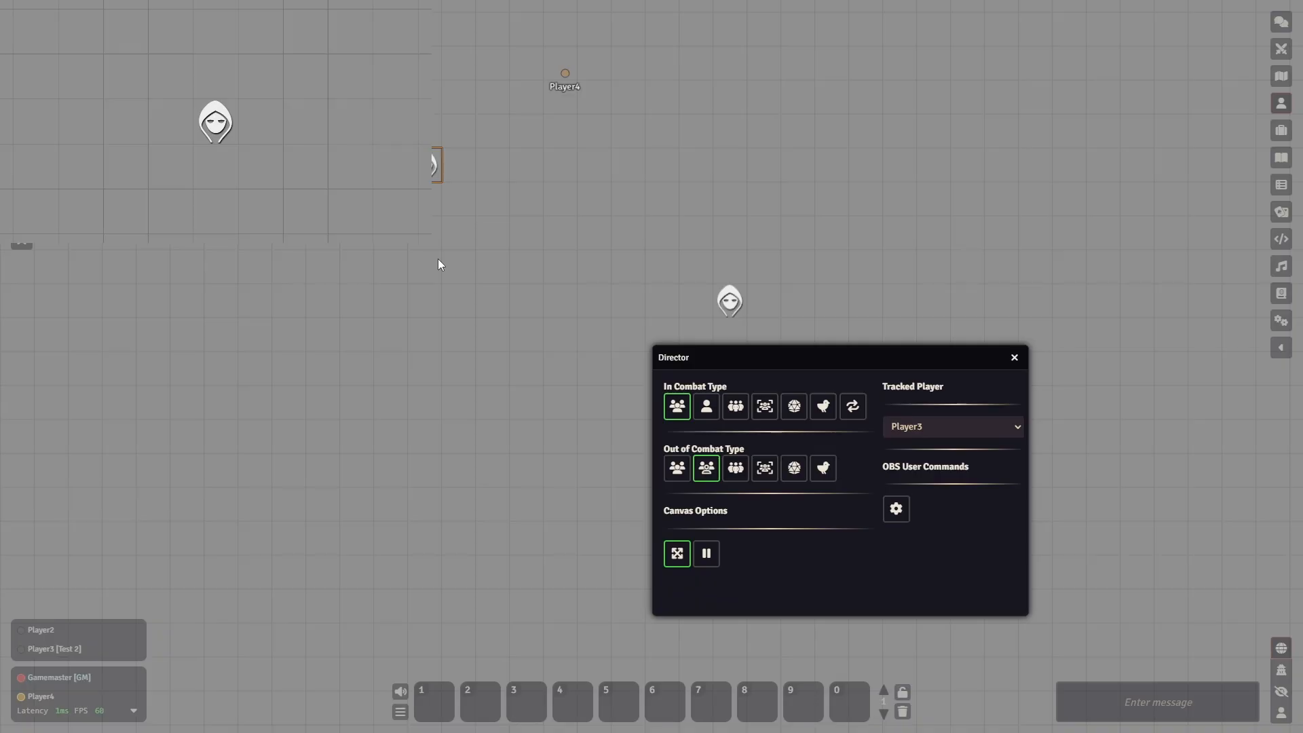
{"action": "right_click", "coordinate": [729, 305]}
{"action": "left_click_drag", "start_coordinate": [769, 350], "coordinate": [784, 381]}
{"action": "left_click", "coordinate": [756, 338]}
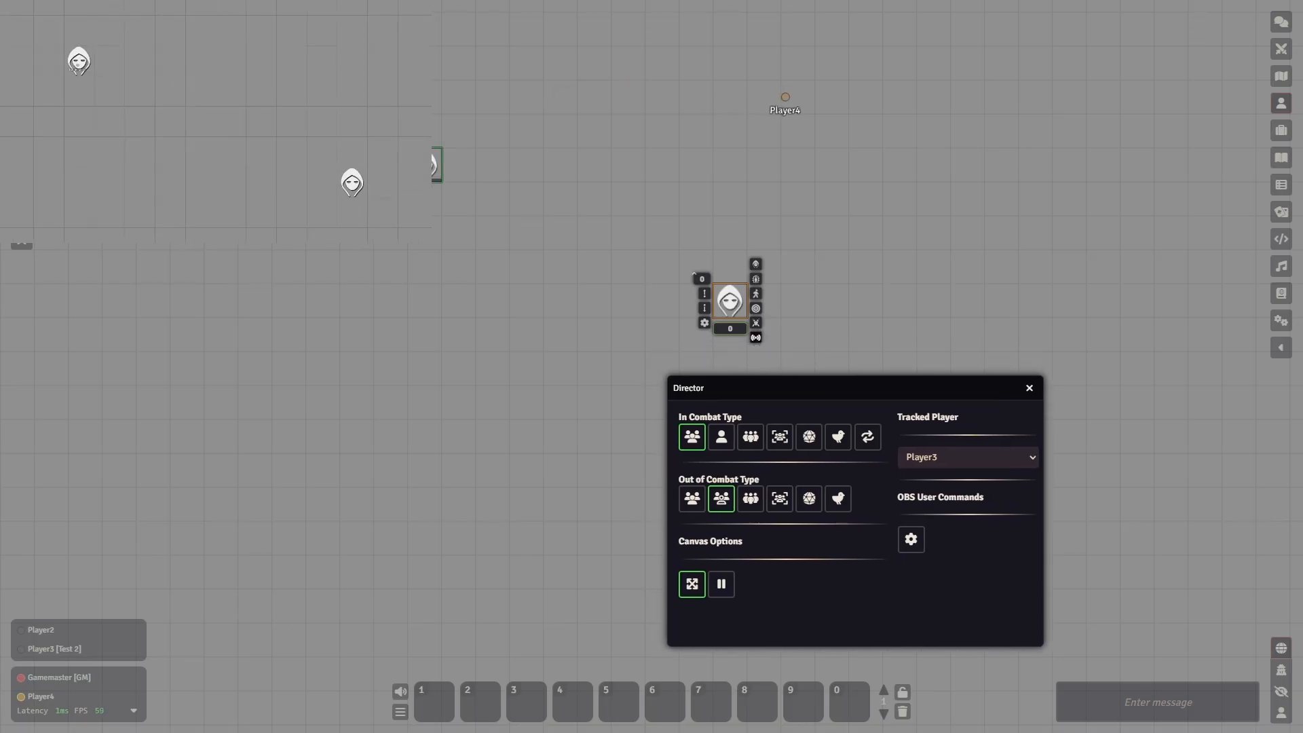
- Turn off stream tracking for the left token and select the right token
{"action": "right_click", "coordinate": [436, 165]}
{"action": "left_click", "coordinate": [454, 204]}
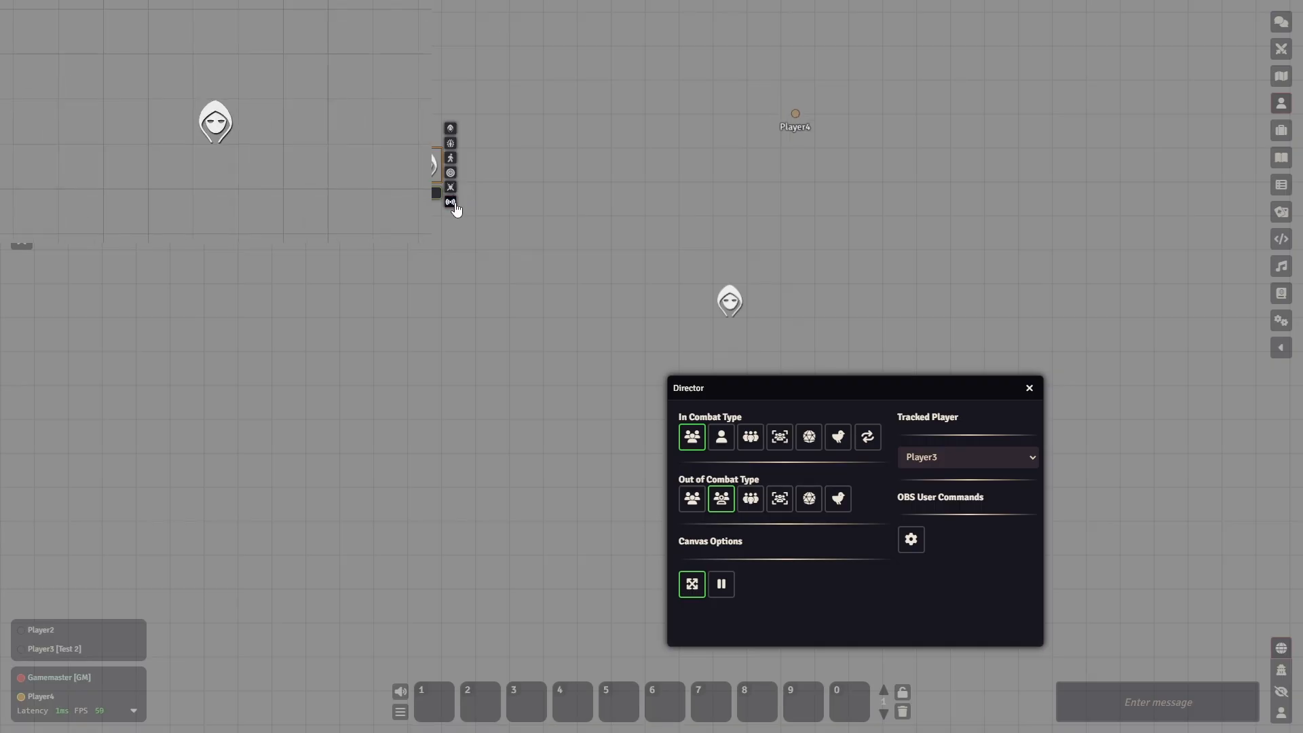
{"action": "left_click", "coordinate": [728, 305]}
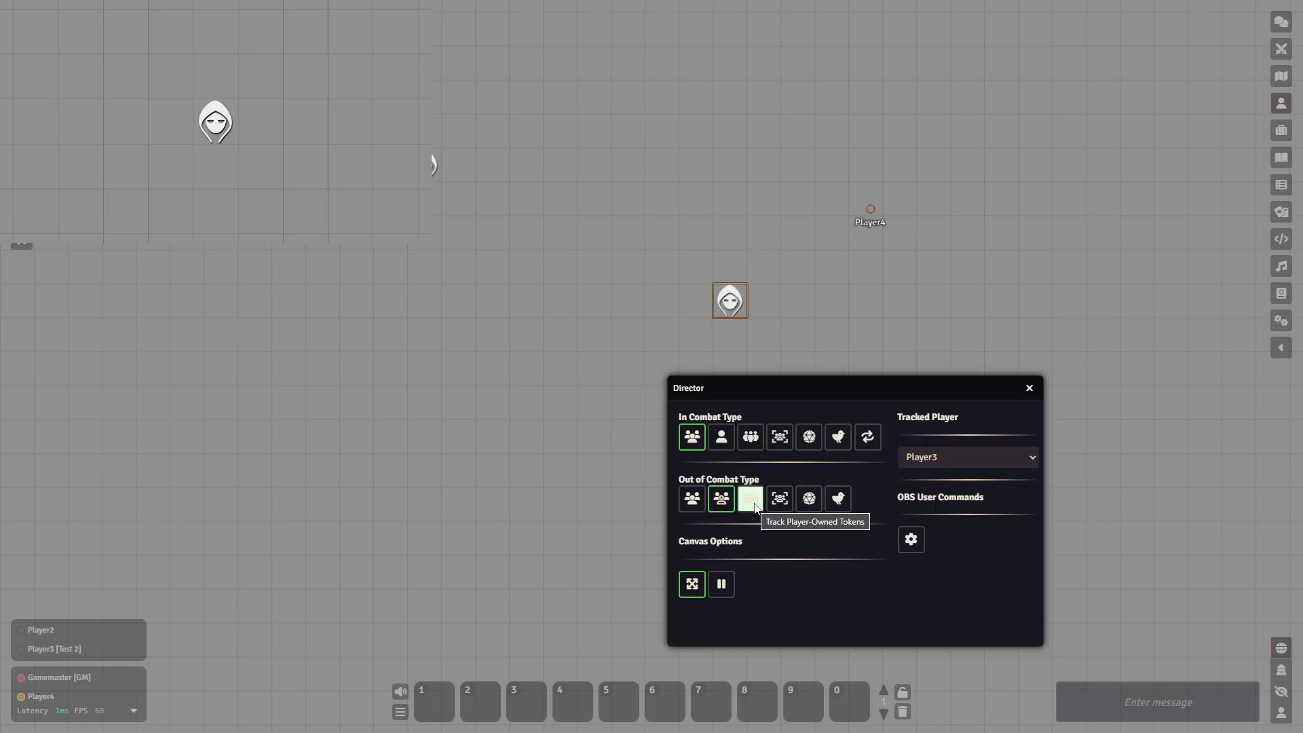
- Review the Player Character choices in Player2's configuration without assigning one, and close it
{"action": "right_click", "coordinate": [51, 631]}
{"action": "left_click", "coordinate": [75, 642]}
{"action": "left_click_drag", "start_coordinate": [668, 133], "coordinate": [520, 133]}
{"action": "left_click", "coordinate": [499, 509]}
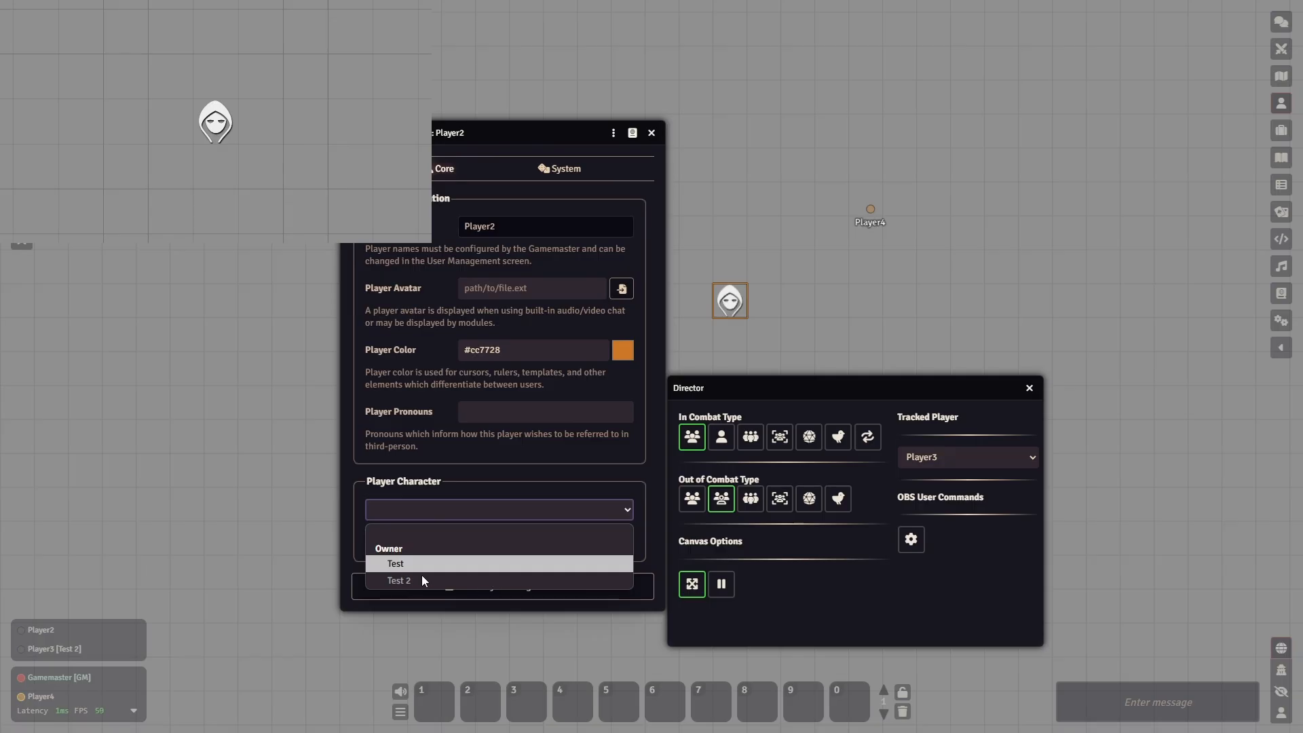
{"action": "left_click", "coordinate": [433, 467]}
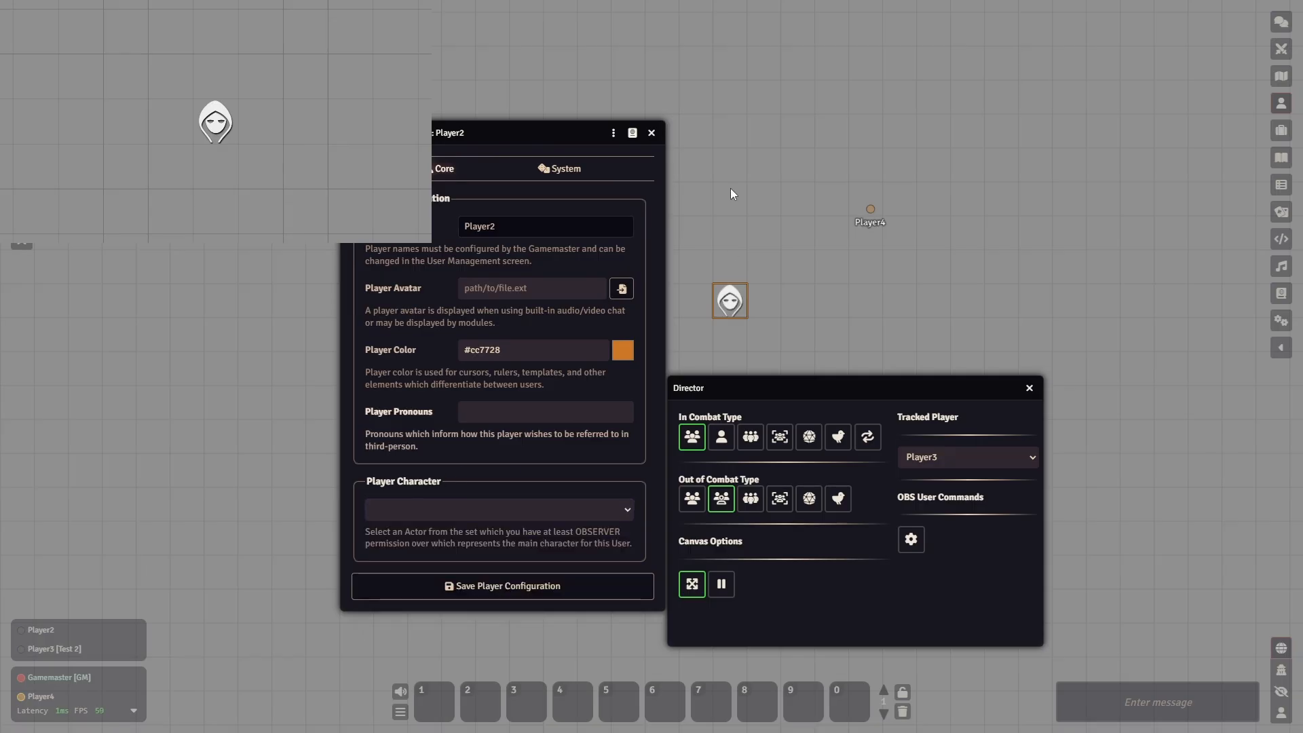
{"action": "left_click", "coordinate": [650, 135]}
- Try the third Out of Combat Type, switch to Clone the Selected Player's Viewport, and review the Tracked Player choices while keeping Player3
{"action": "left_click", "coordinate": [754, 502]}
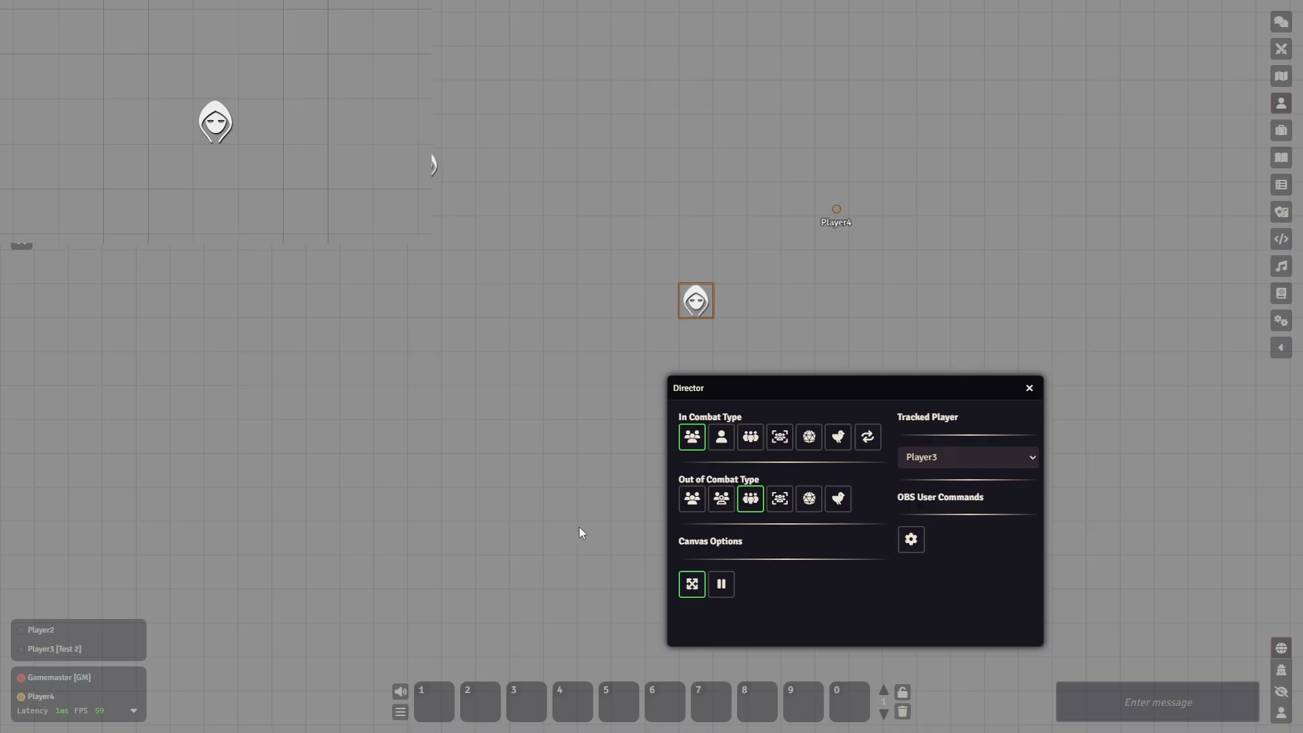
{"action": "left_click", "coordinate": [783, 509]}
{"action": "left_click", "coordinate": [978, 462]}
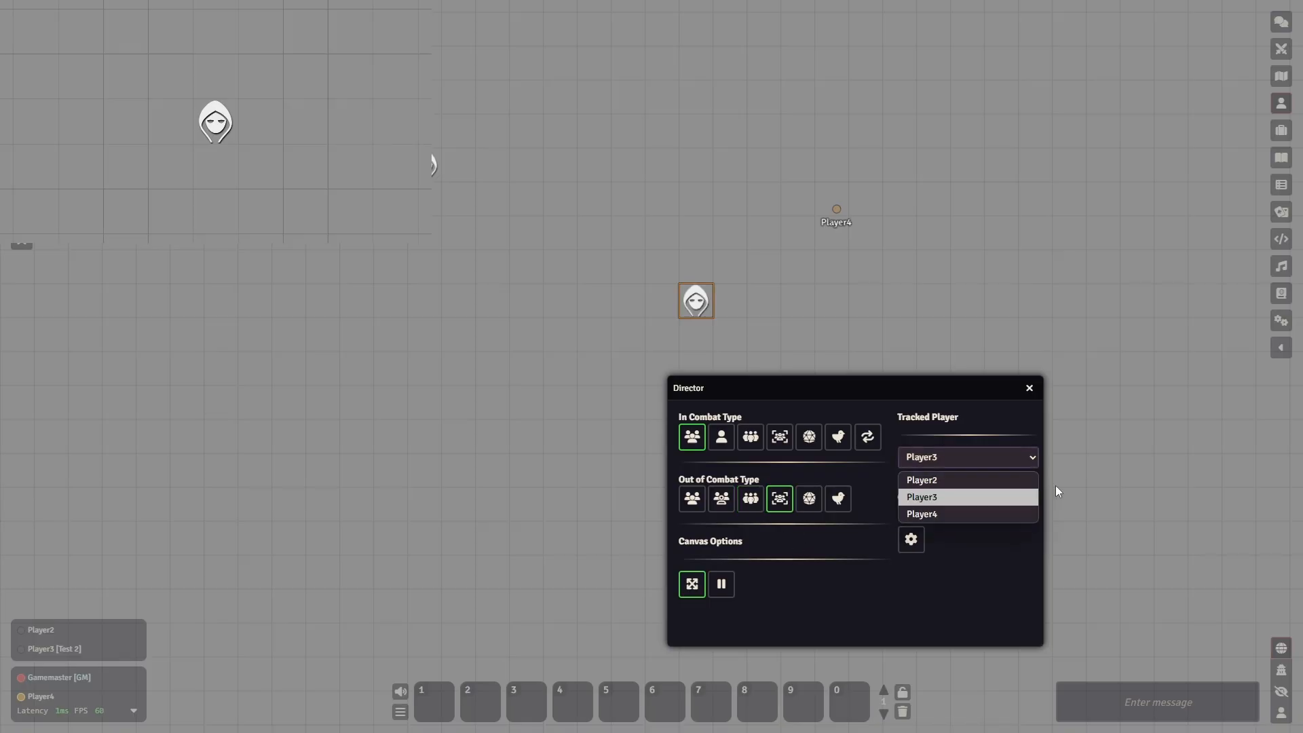
{"action": "left_click", "coordinate": [952, 458]}
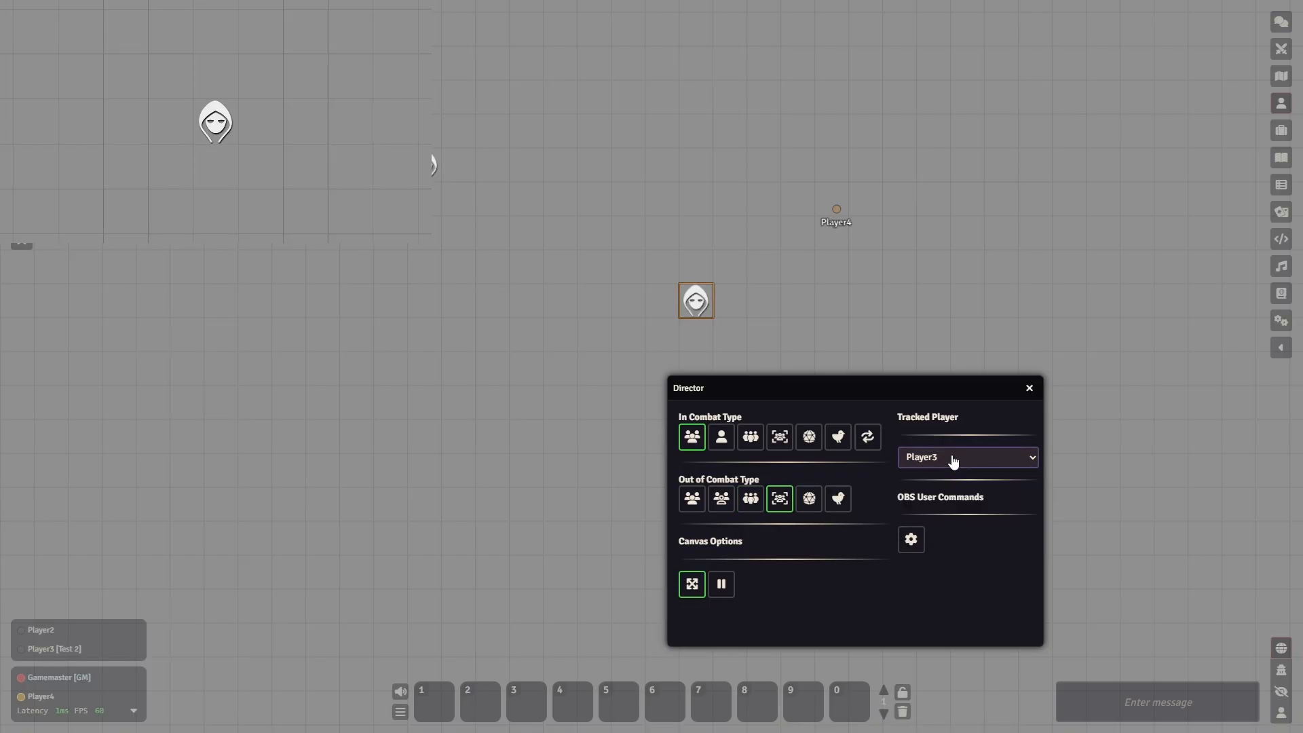
{"action": "left_click", "coordinate": [941, 469]}
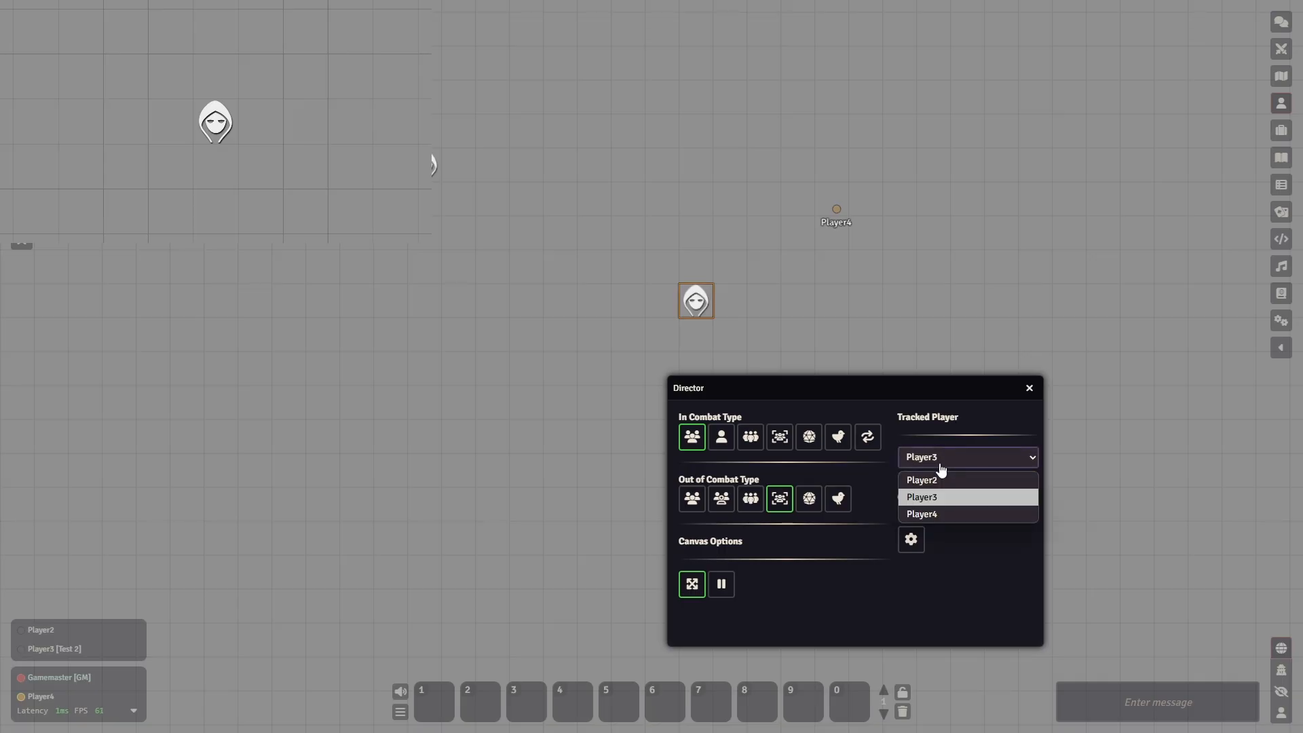
{"action": "left_click_drag", "start_coordinate": [494, 529], "coordinate": [502, 483]}
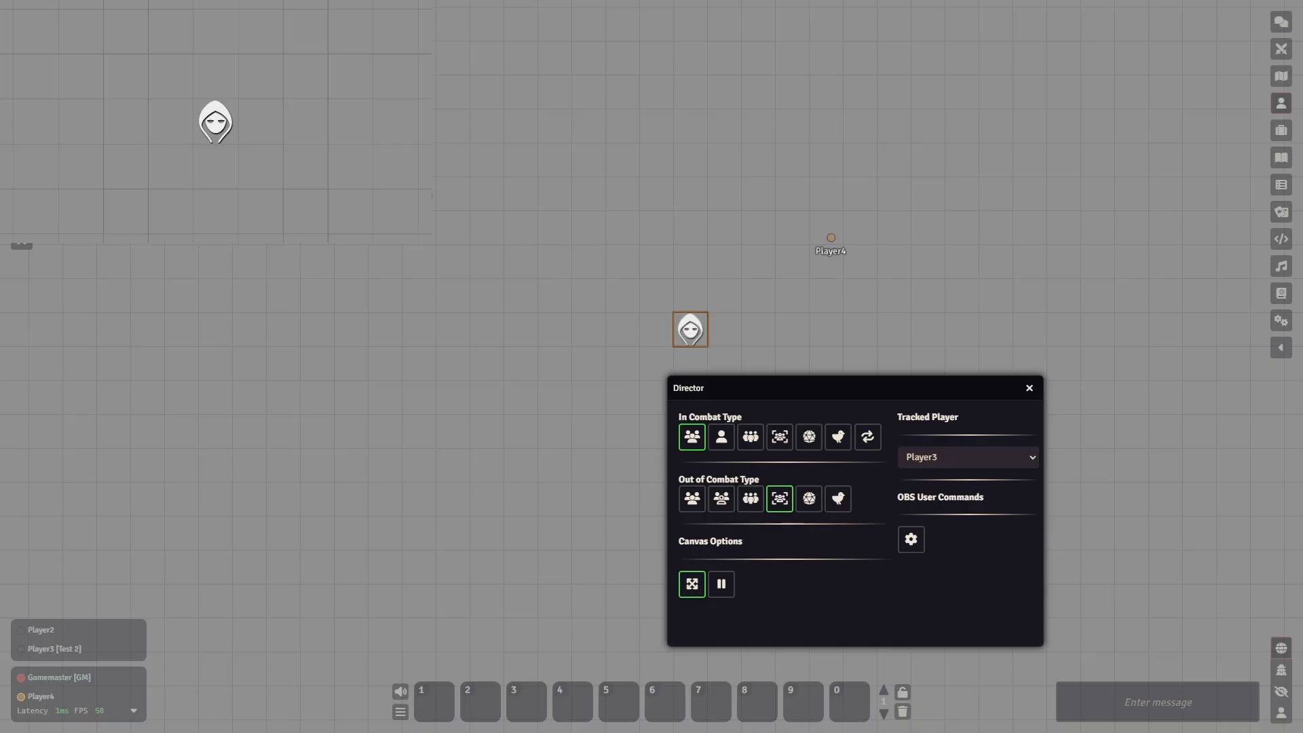
- Turn off Limit Canvas to Screen Edges and compare the fifth and bird Out of Combat Types, finishing on the fifth
{"action": "left_click", "coordinate": [701, 592]}
{"action": "left_click", "coordinate": [812, 512]}
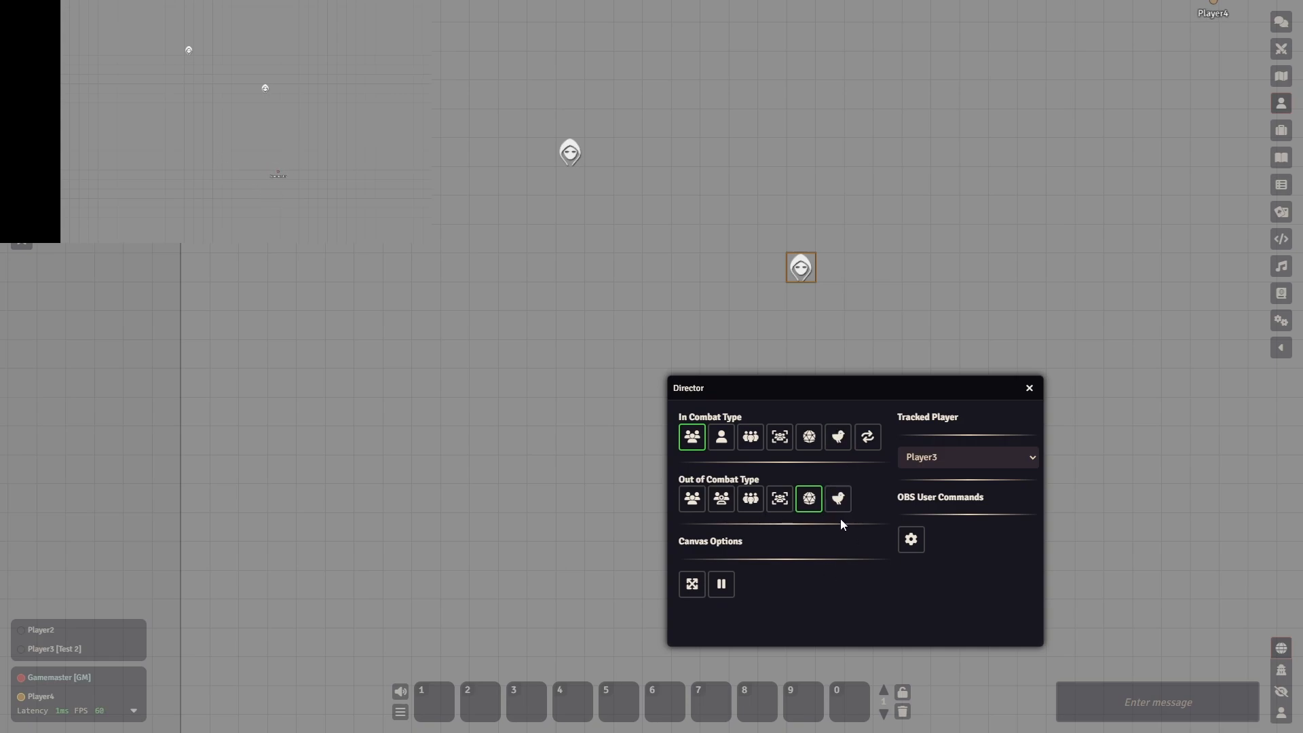
{"action": "left_click", "coordinate": [838, 501]}
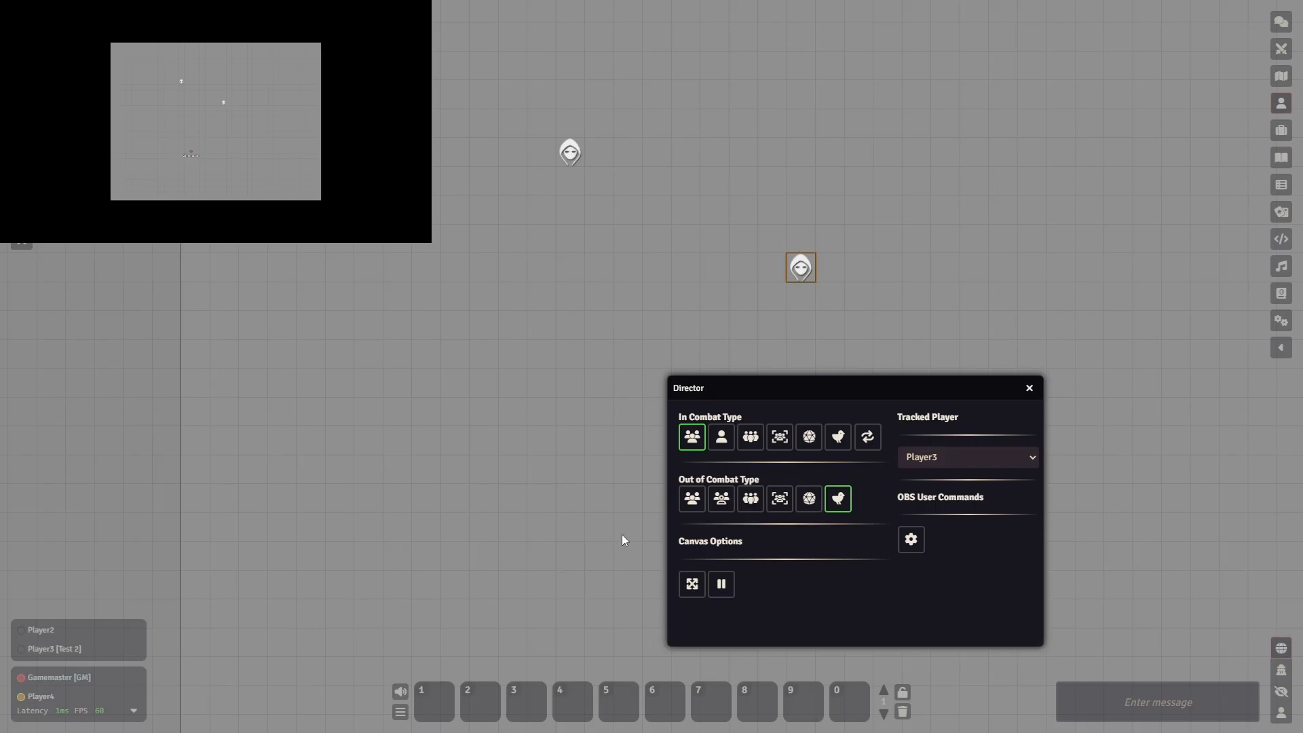
{"action": "left_click", "coordinate": [814, 502]}
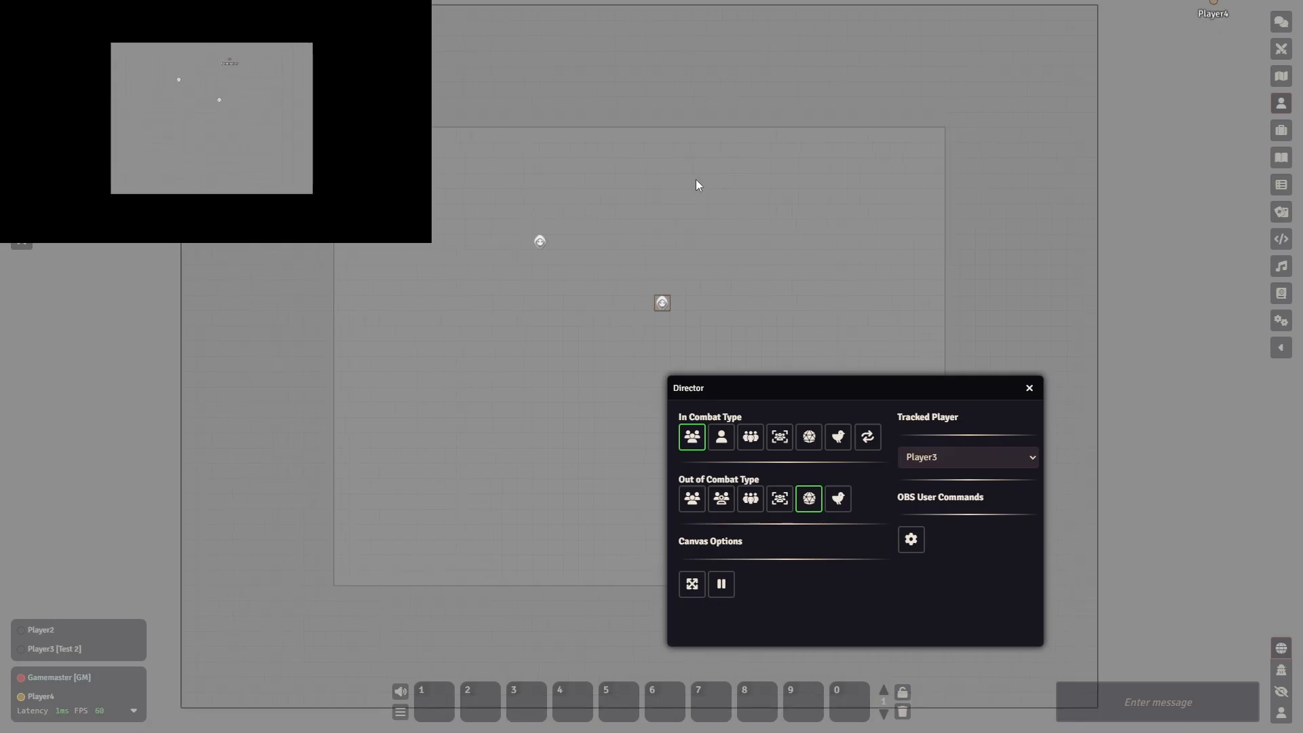
- Turn on Limit Canvas to Screen Edges with the first Out of Combat Type, switch to the bird option and turn the limit off
{"action": "left_click", "coordinate": [692, 498]}
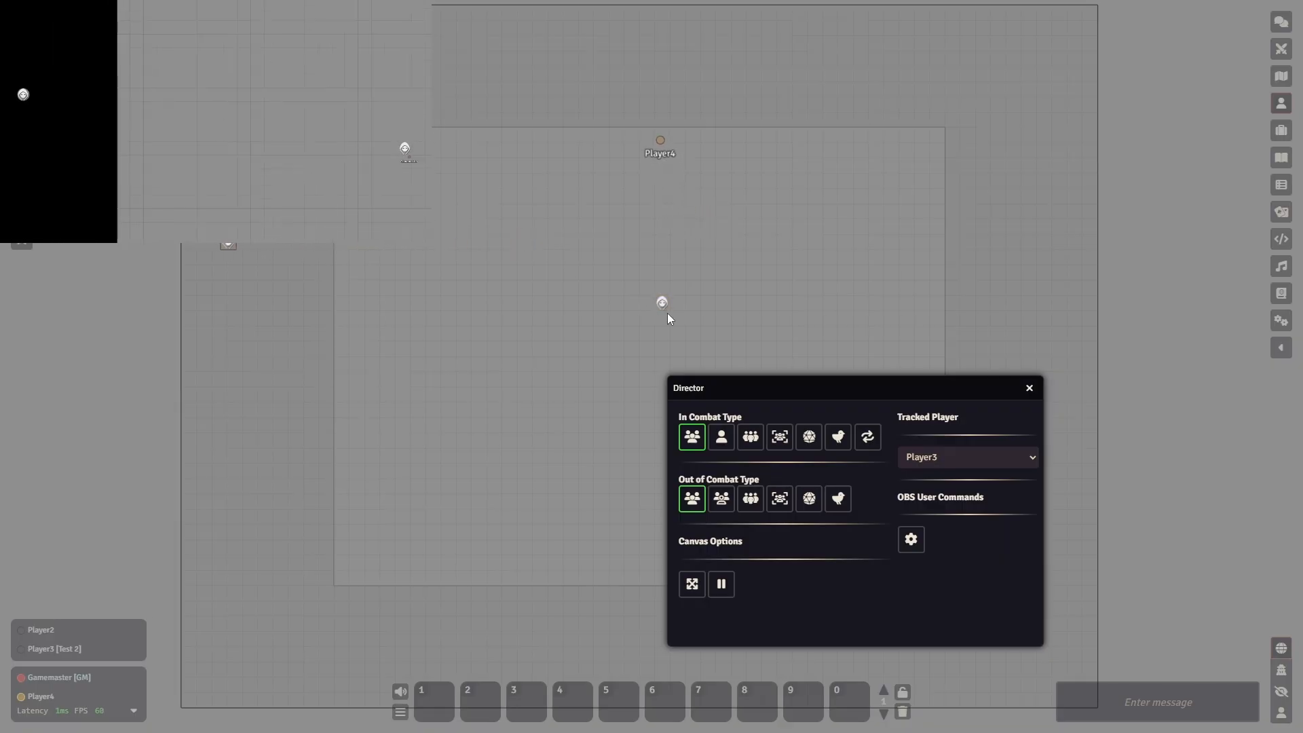
{"action": "left_click", "coordinate": [692, 592]}
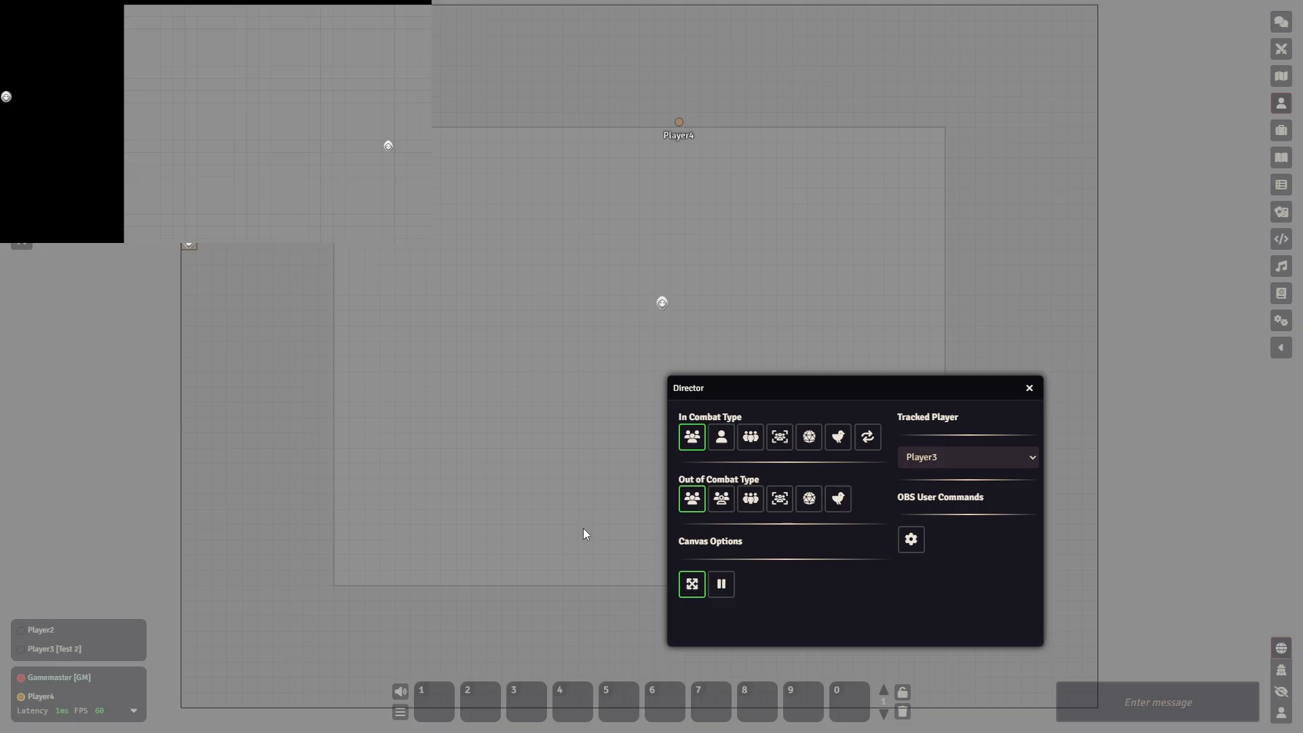
{"action": "left_click", "coordinate": [838, 499]}
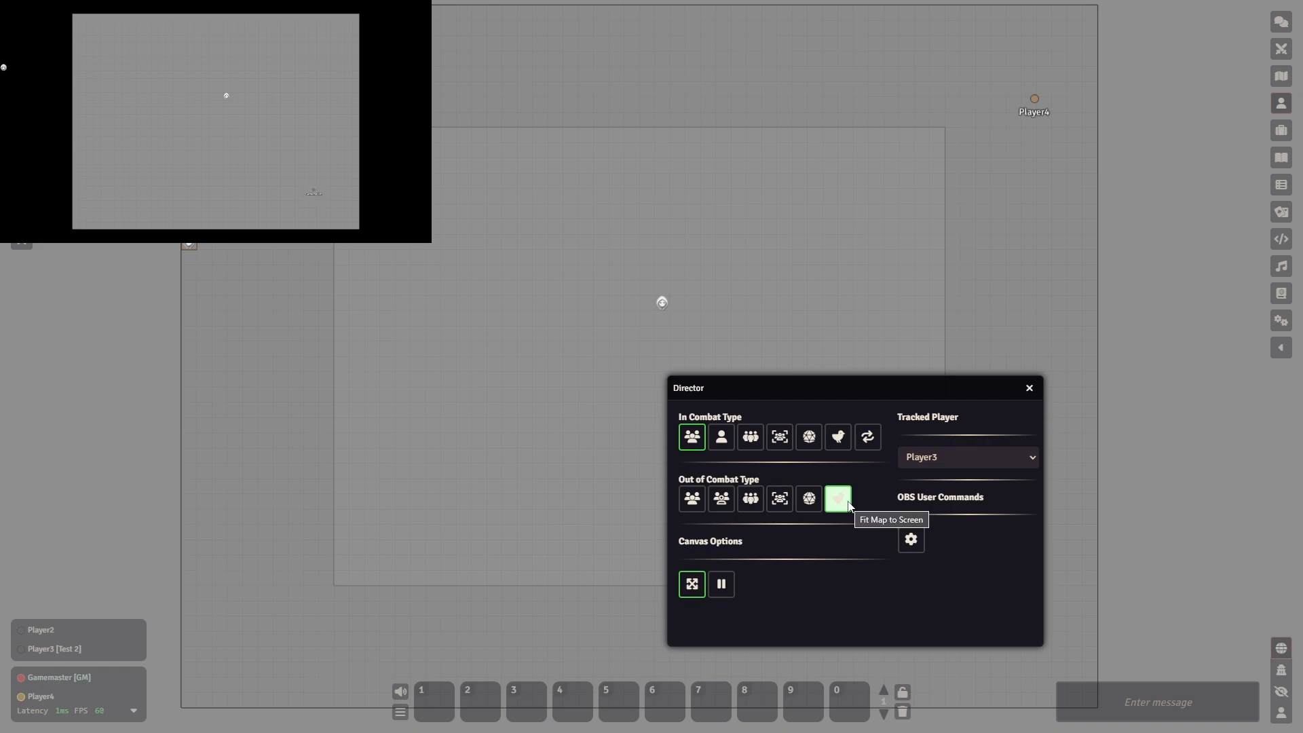
{"action": "left_click", "coordinate": [692, 584]}
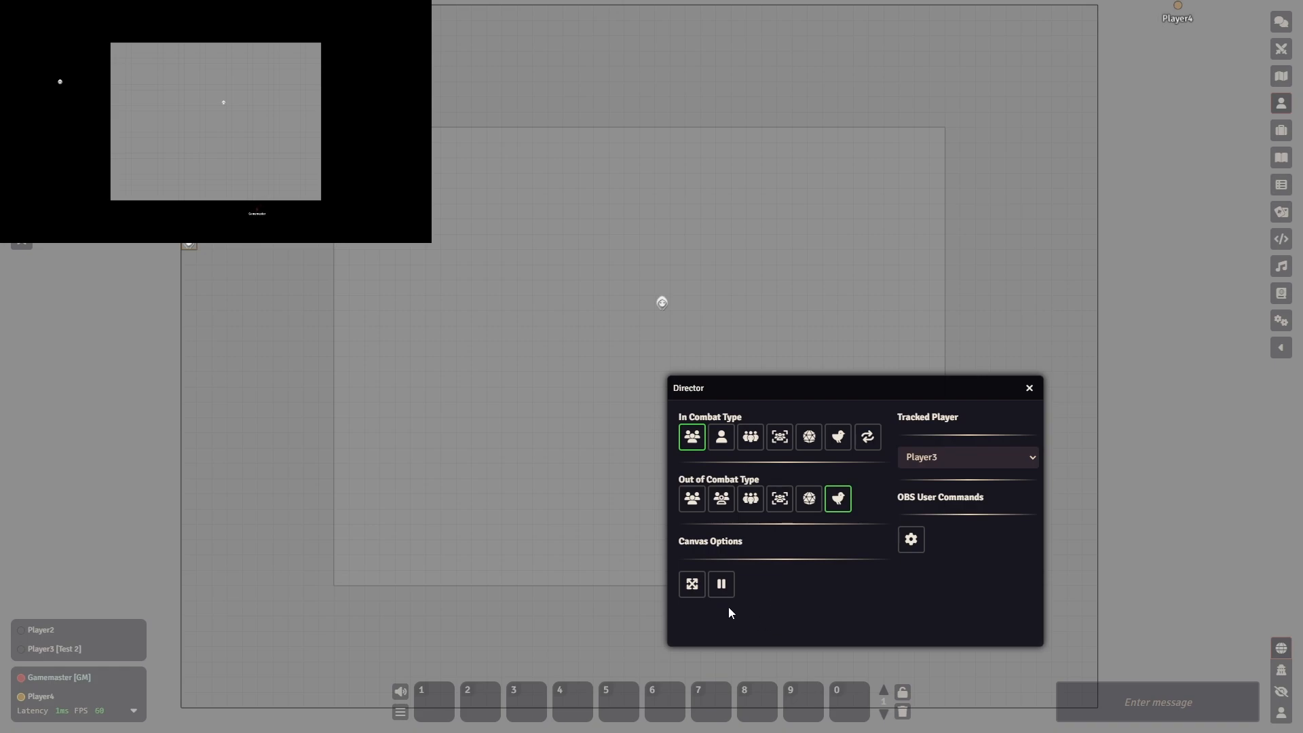
- Turn on the pause canvas option, set the Out of Combat Type to the first group option and the In Combat Type to the single person
{"action": "left_click", "coordinate": [818, 506]}
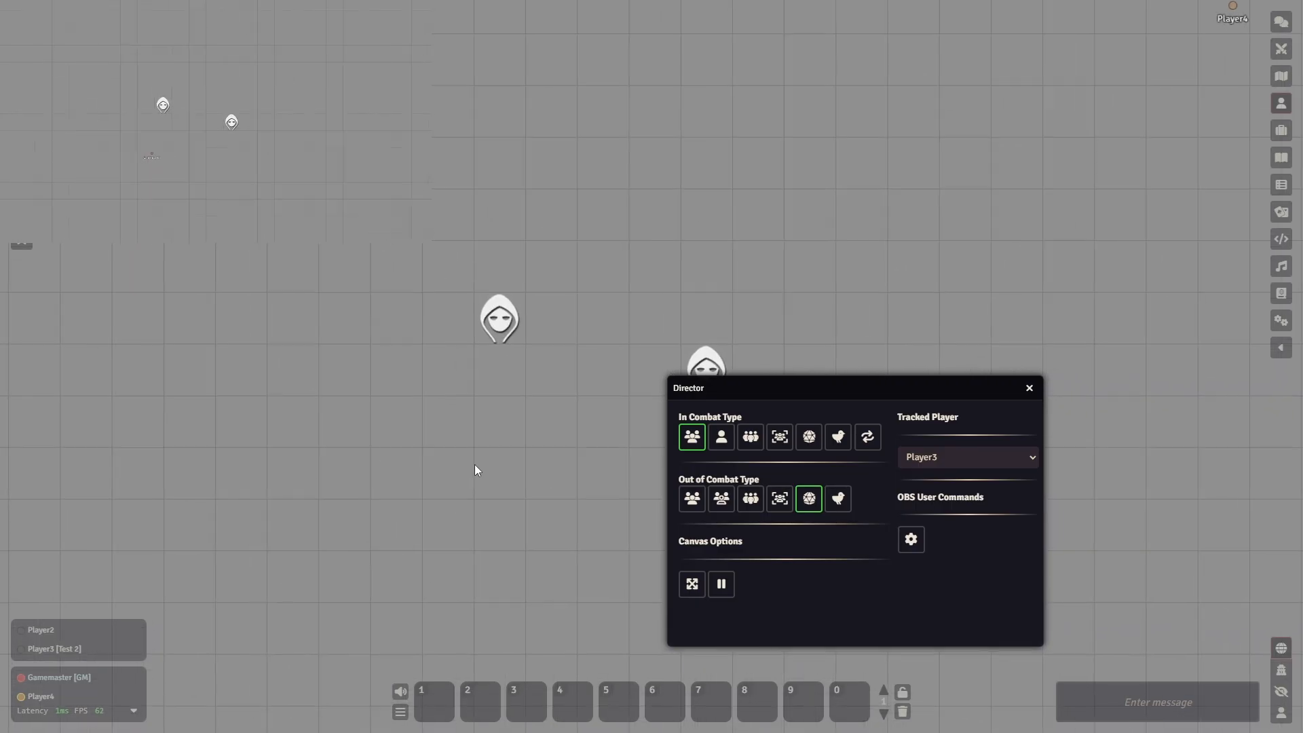
{"action": "left_click", "coordinate": [720, 584]}
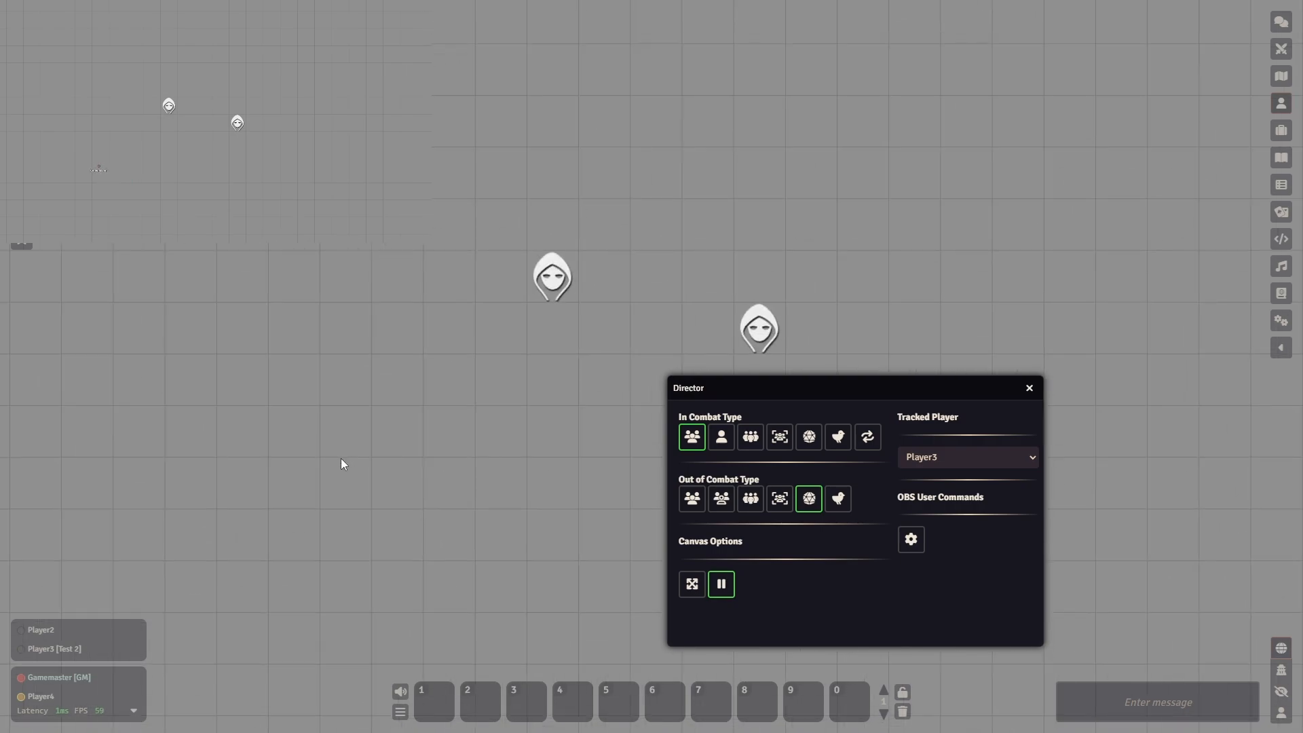
{"action": "left_click", "coordinate": [699, 510]}
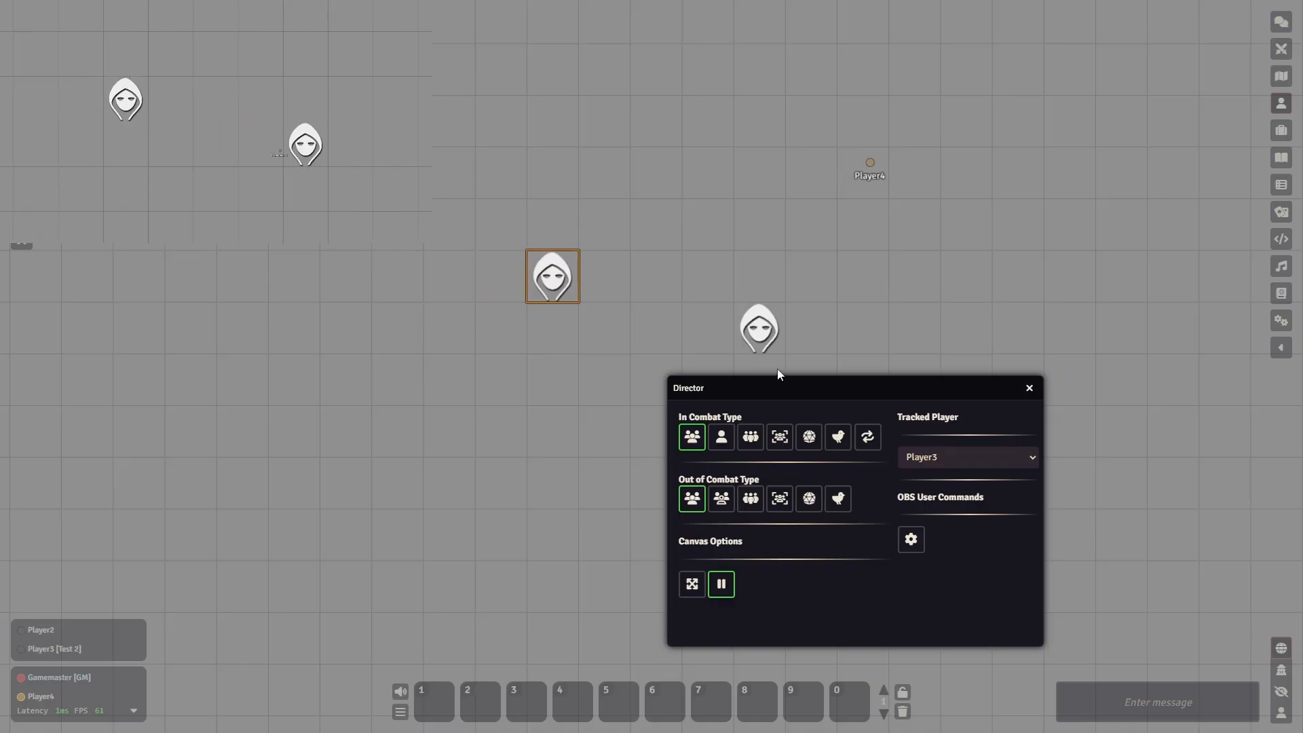
{"action": "left_click_drag", "start_coordinate": [802, 380], "coordinate": [825, 378]}
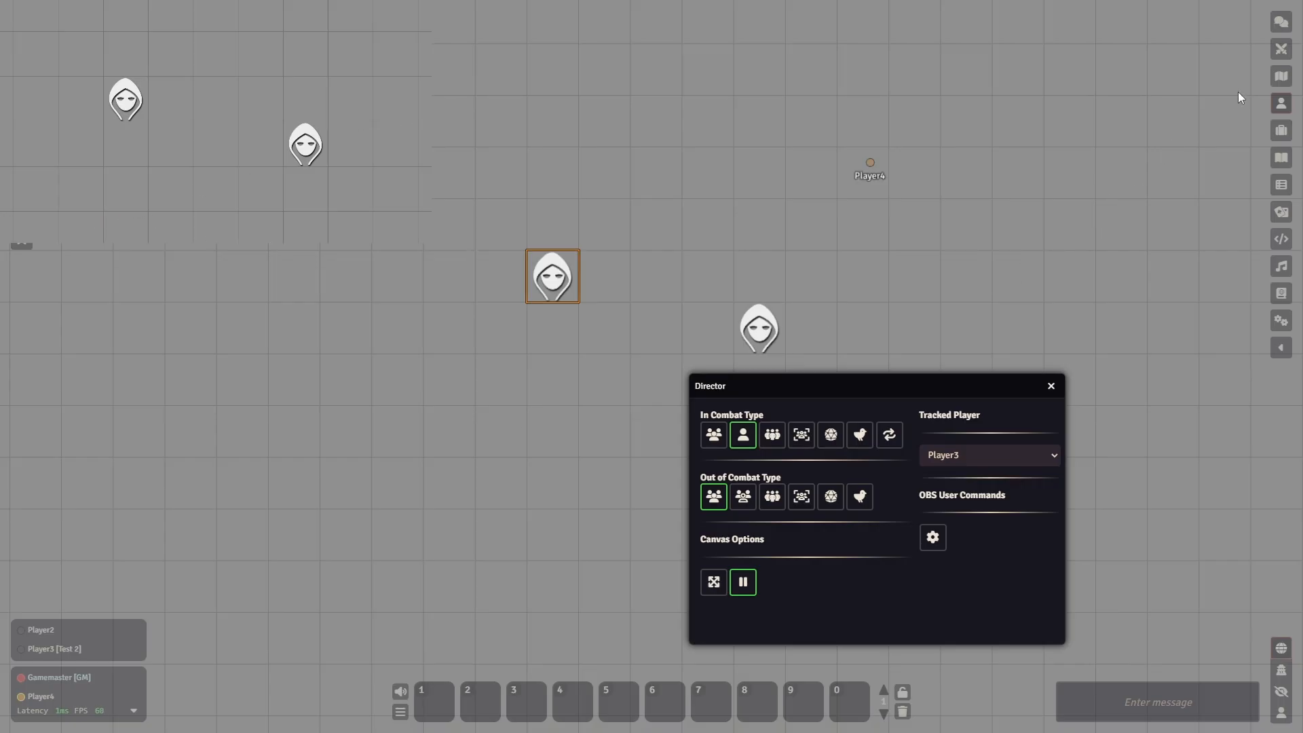
- Add the Test and Test 2 tokens to a combat encounter and begin it, moving the Director window clear of the tokens
{"action": "left_click", "coordinate": [1281, 49]}
{"action": "right_click", "coordinate": [759, 329]}
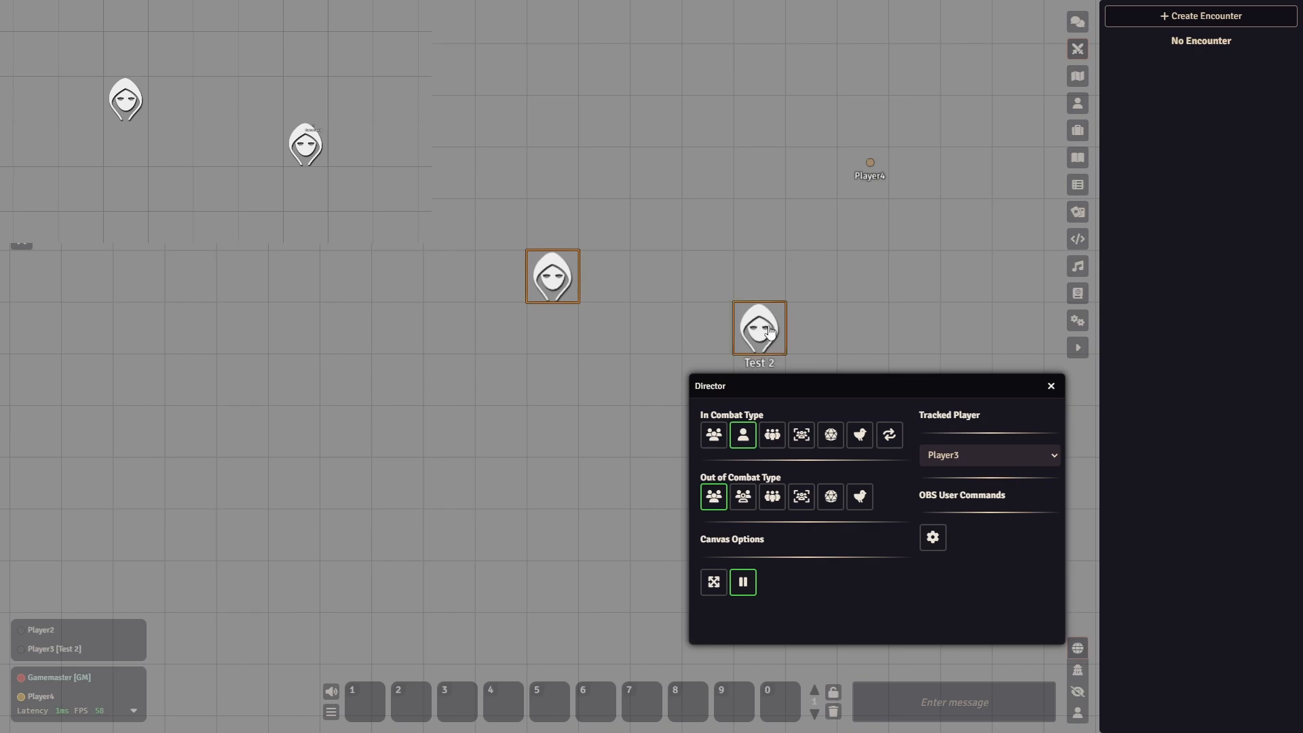
{"action": "left_click_drag", "start_coordinate": [801, 409], "coordinate": [803, 431]}
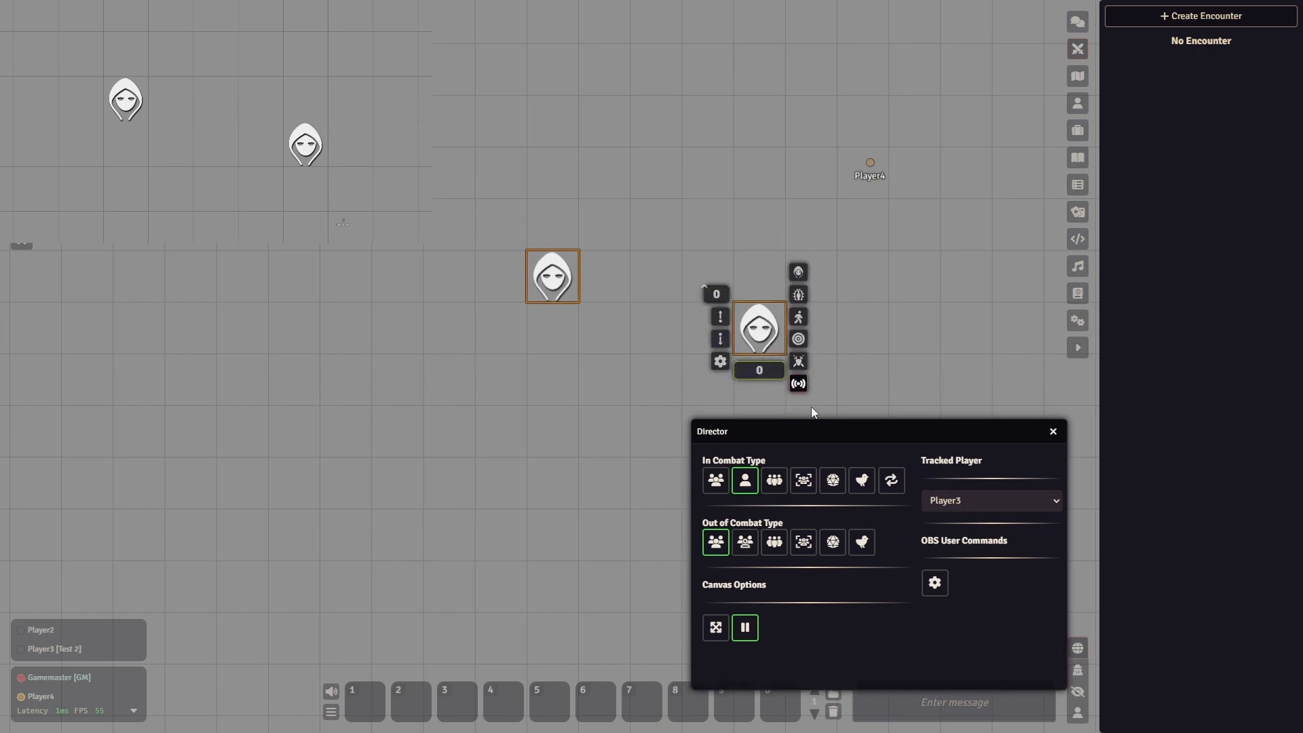
{"action": "left_click", "coordinate": [799, 361]}
{"action": "left_click", "coordinate": [1200, 716]}
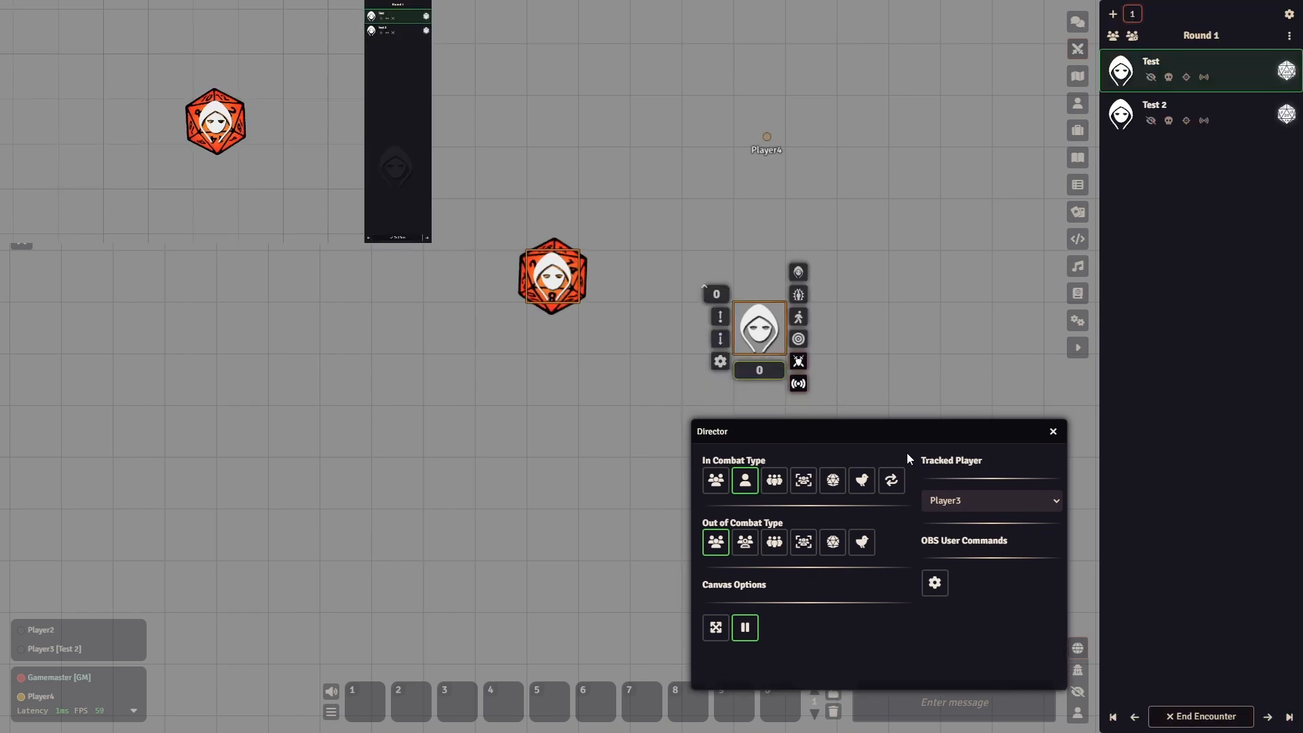
{"action": "left_click_drag", "start_coordinate": [893, 431], "coordinate": [905, 413]}
{"action": "left_click", "coordinate": [468, 488]}
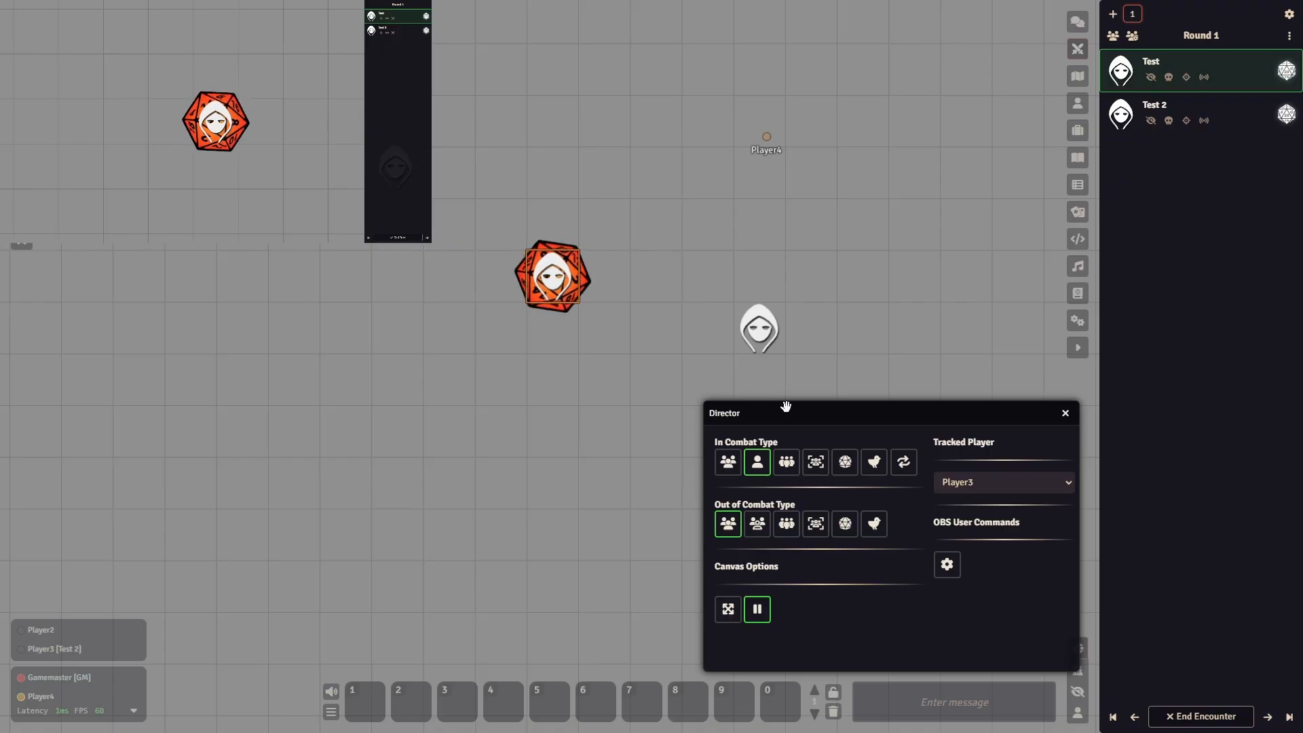
{"action": "left_click_drag", "start_coordinate": [825, 414], "coordinate": [831, 402]}
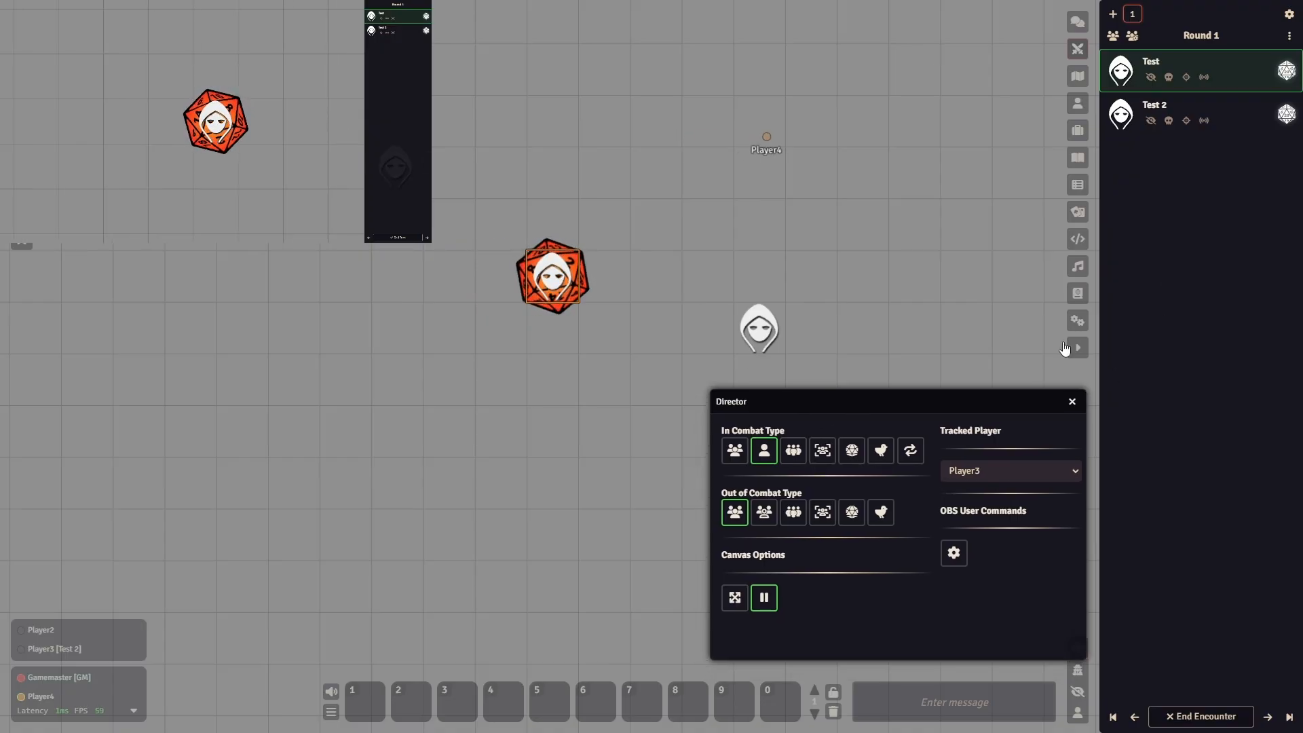
- Advance to Test 2's turn, set the In Combat Type to the circular-arrows option, and advance the encounter to Round 2
{"action": "left_click", "coordinate": [1266, 717]}
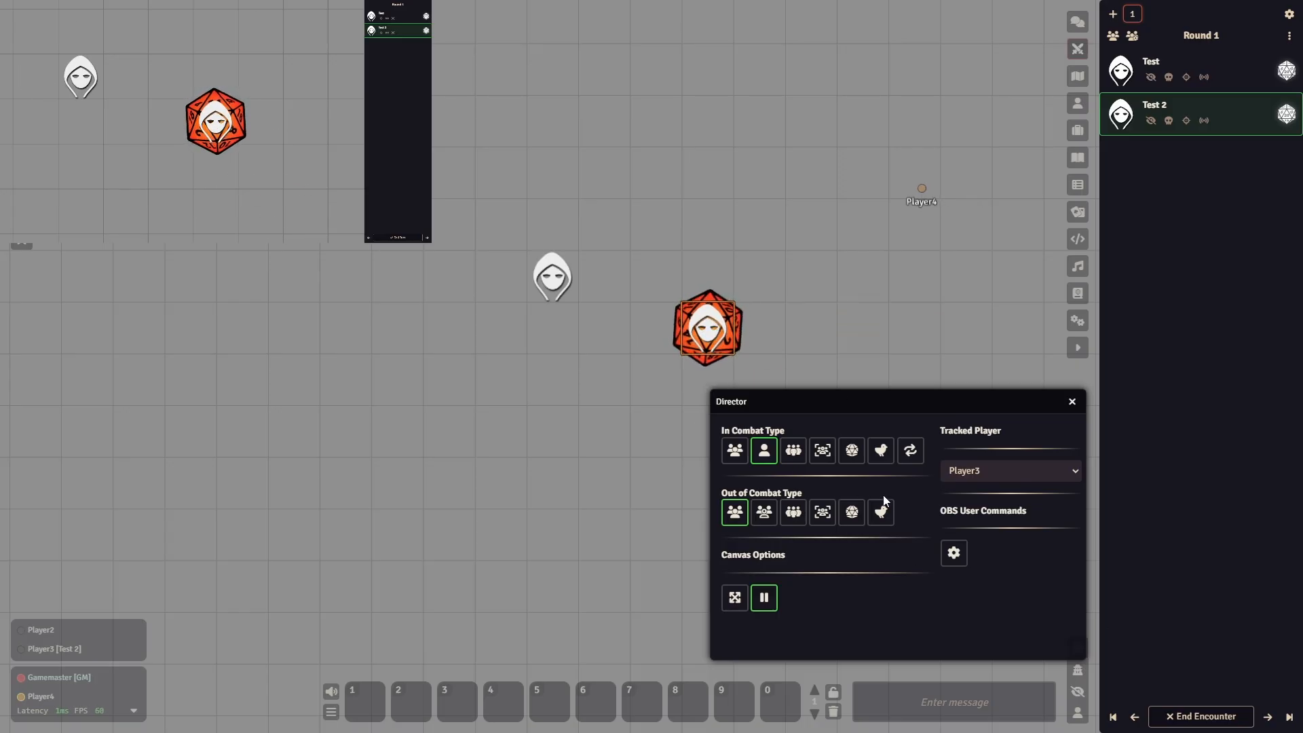
{"action": "left_click", "coordinate": [911, 451]}
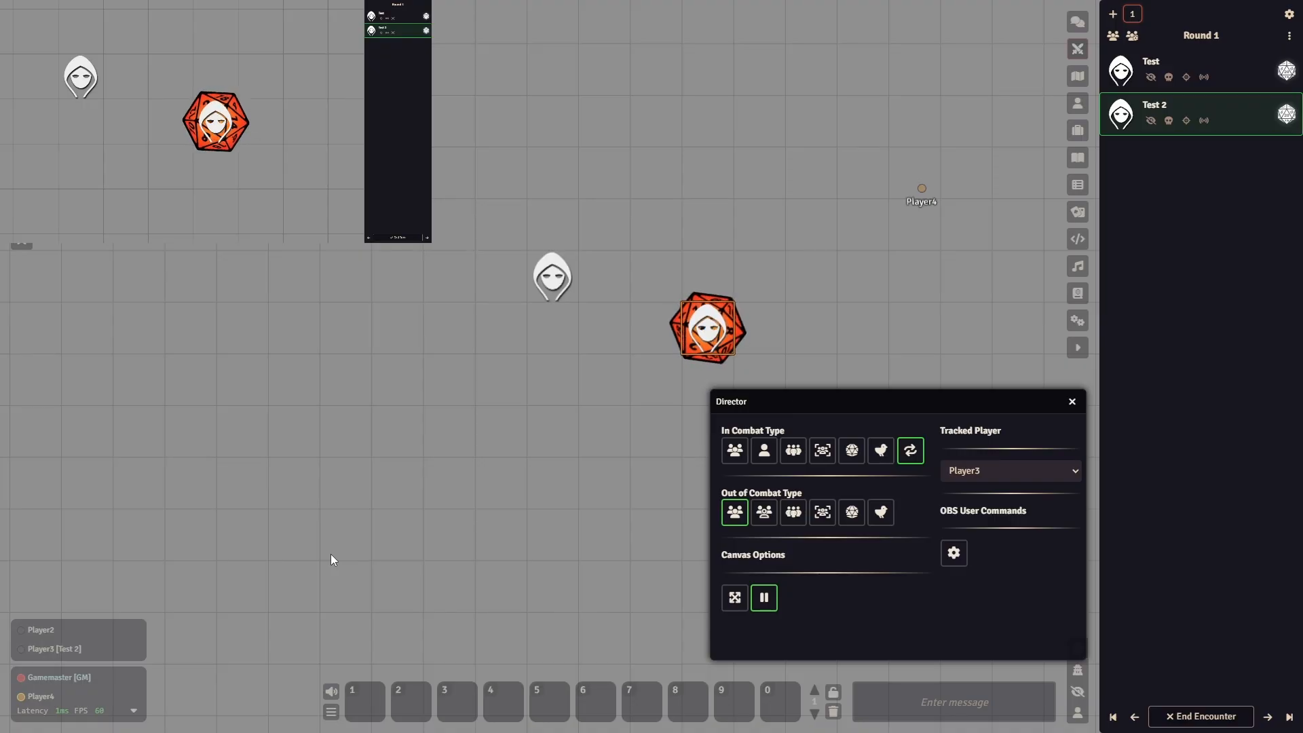
{"action": "left_click", "coordinate": [1267, 717]}
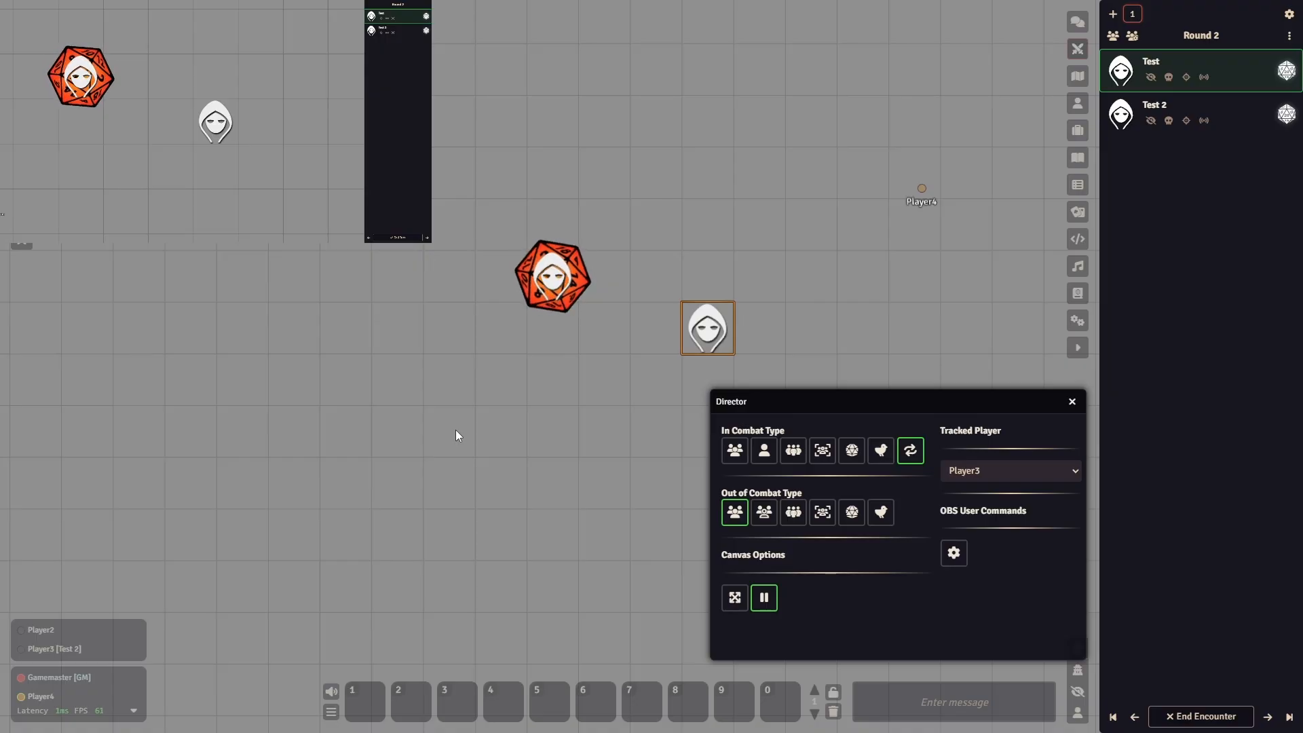
- Force open the settings menu for the OBS user and view the OBS Utils settings there
{"action": "left_click_drag", "start_coordinate": [930, 392], "coordinate": [801, 388]}
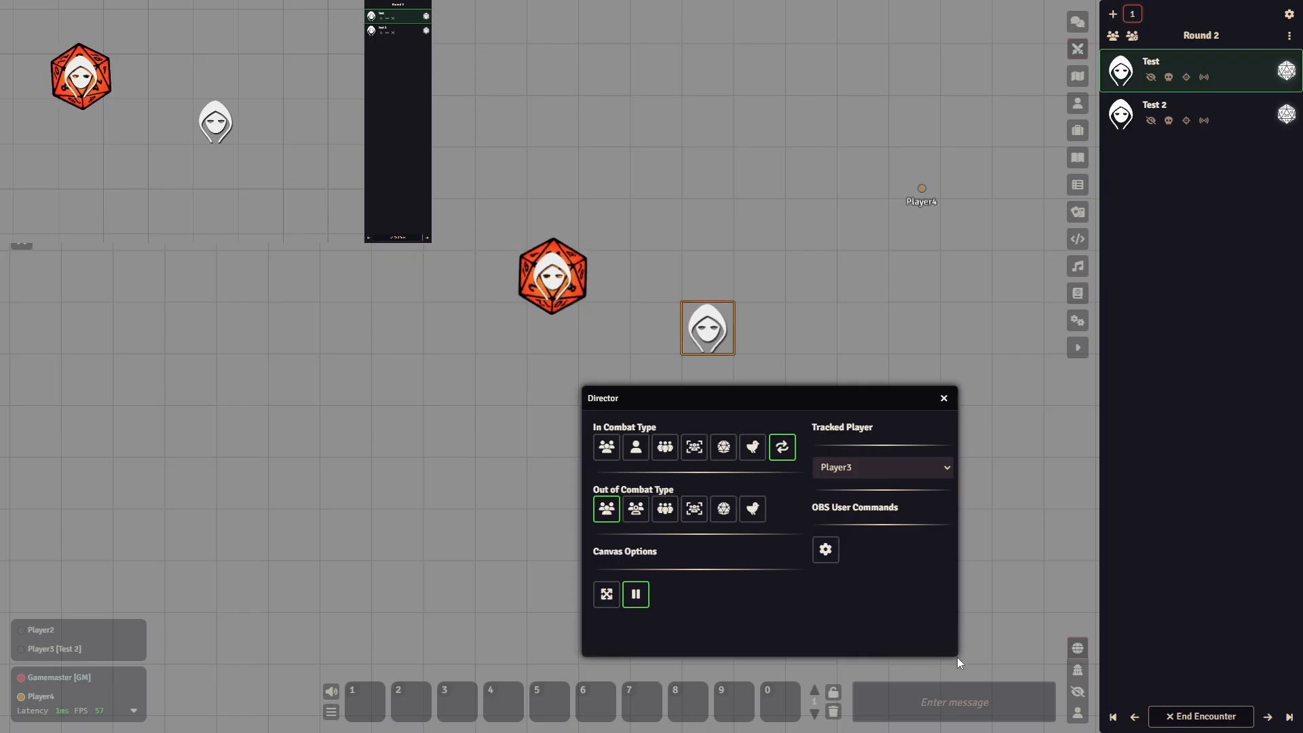
{"action": "left_click", "coordinate": [828, 550]}
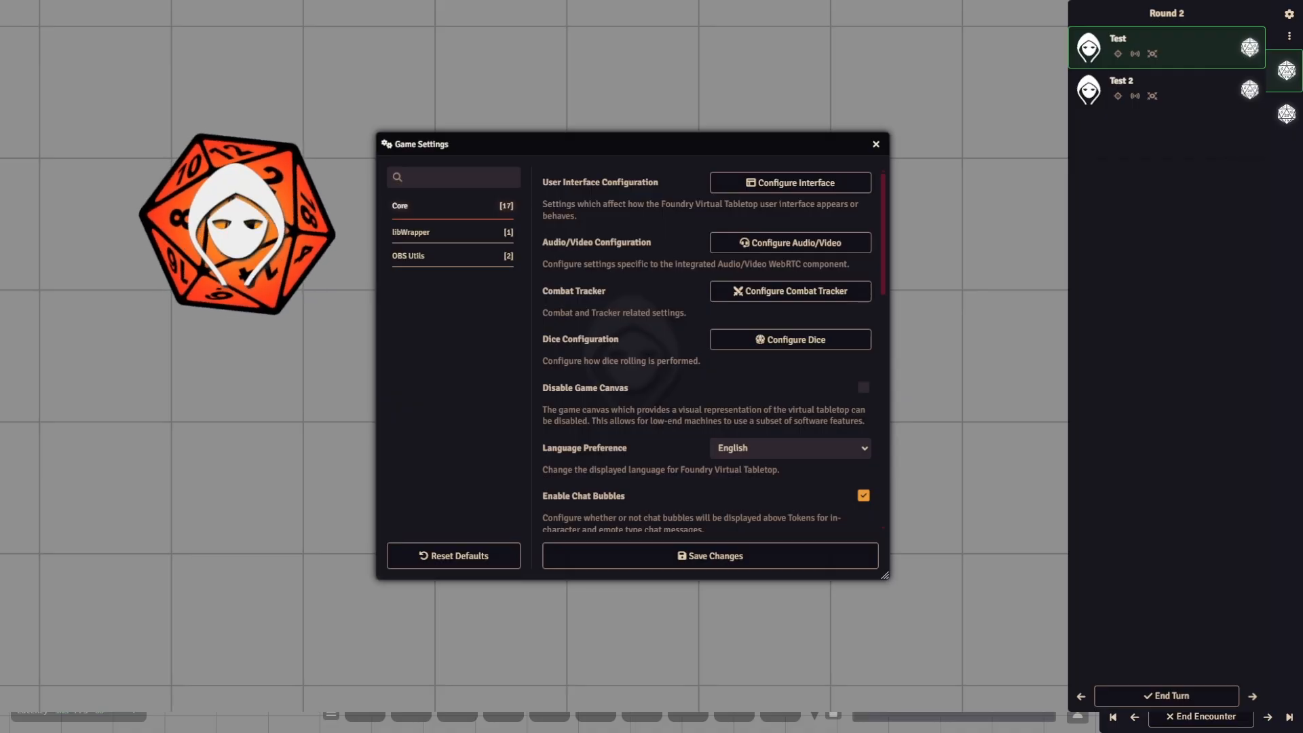
{"action": "left_click", "coordinate": [453, 177]}
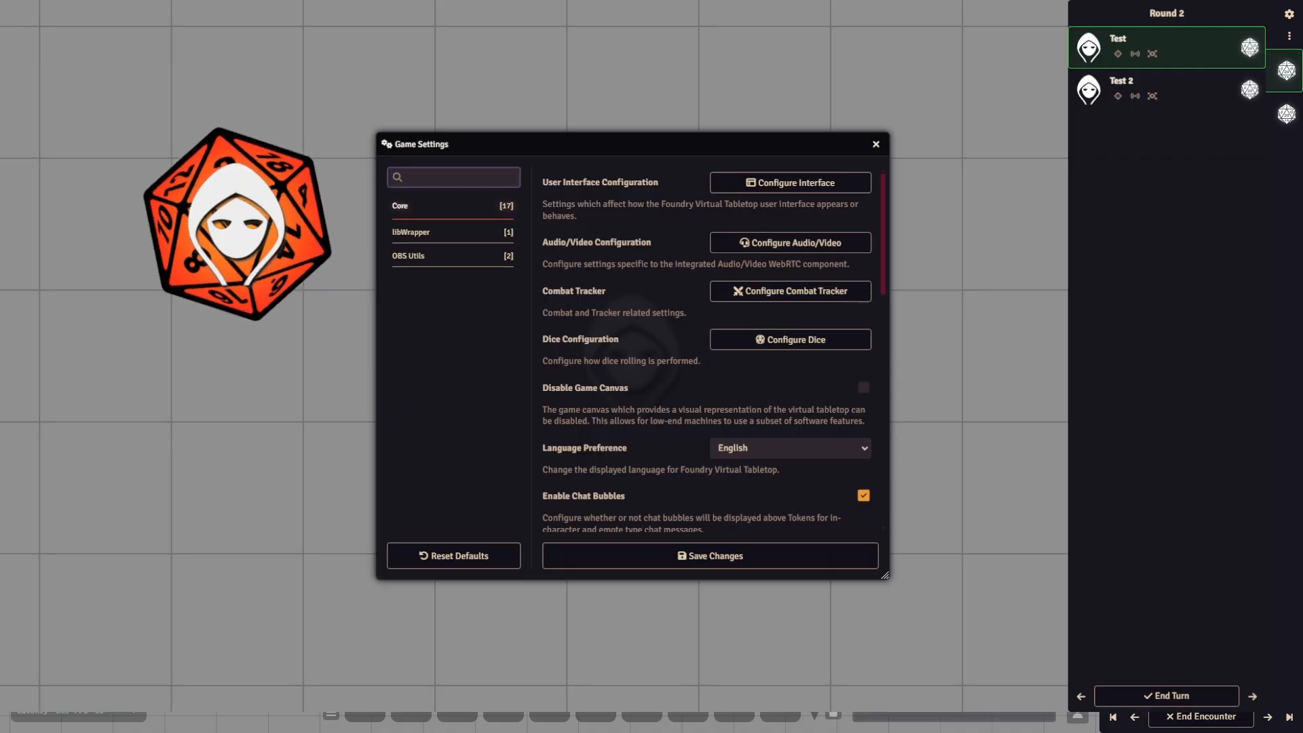
{"action": "left_click", "coordinate": [452, 232]}
{"action": "left_click", "coordinate": [452, 256]}
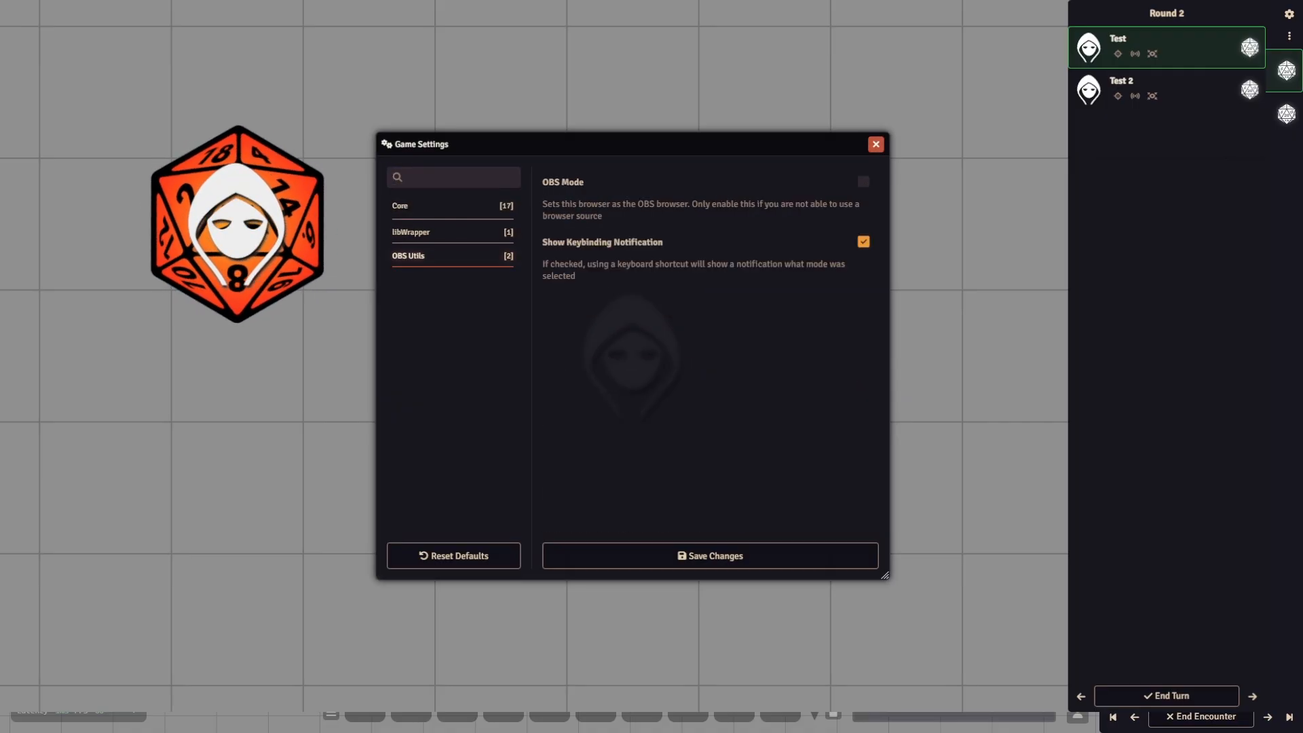
- Close the OBS user's settings window and the Director window
{"action": "left_click", "coordinate": [875, 144]}
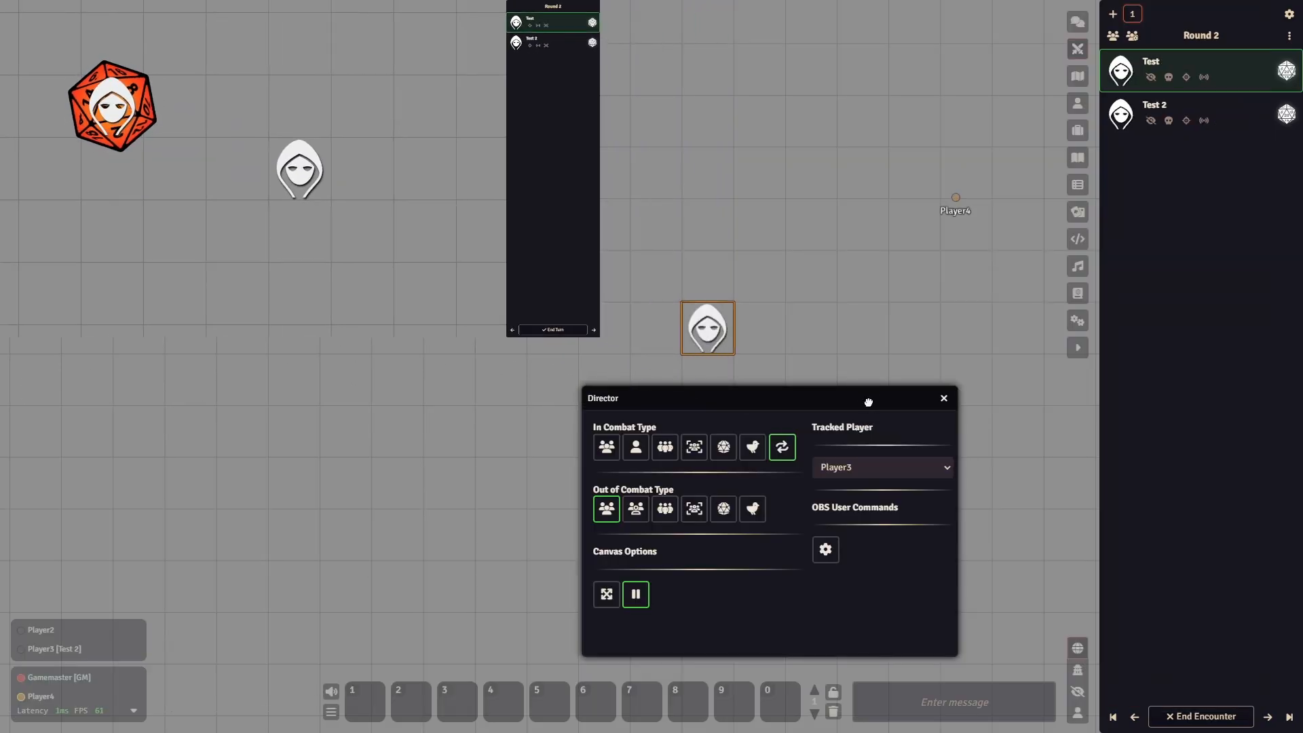
{"action": "left_click_drag", "start_coordinate": [869, 402], "coordinate": [886, 394]}
{"action": "left_click", "coordinate": [962, 388]}
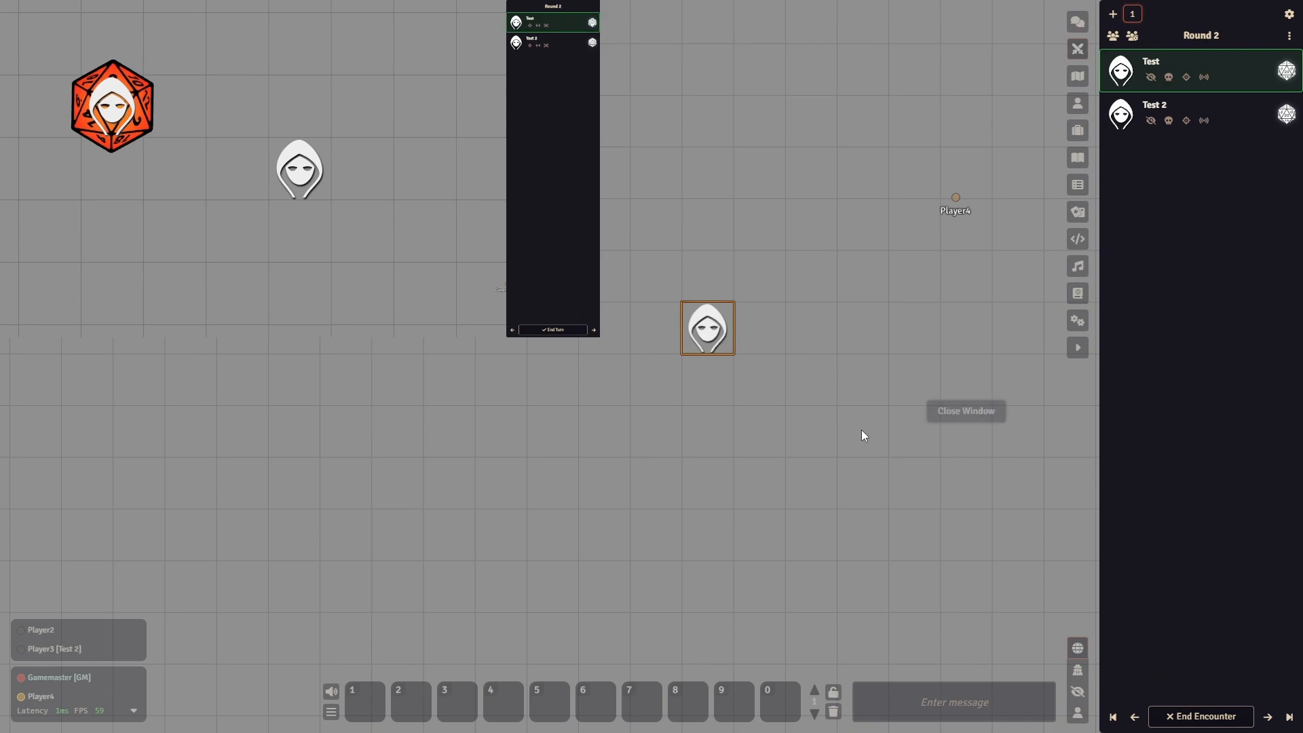
- Configure the game's OBS Utils settings with a Maximum Scale of 1,26 and save the changes
{"action": "left_click", "coordinate": [1078, 320]}
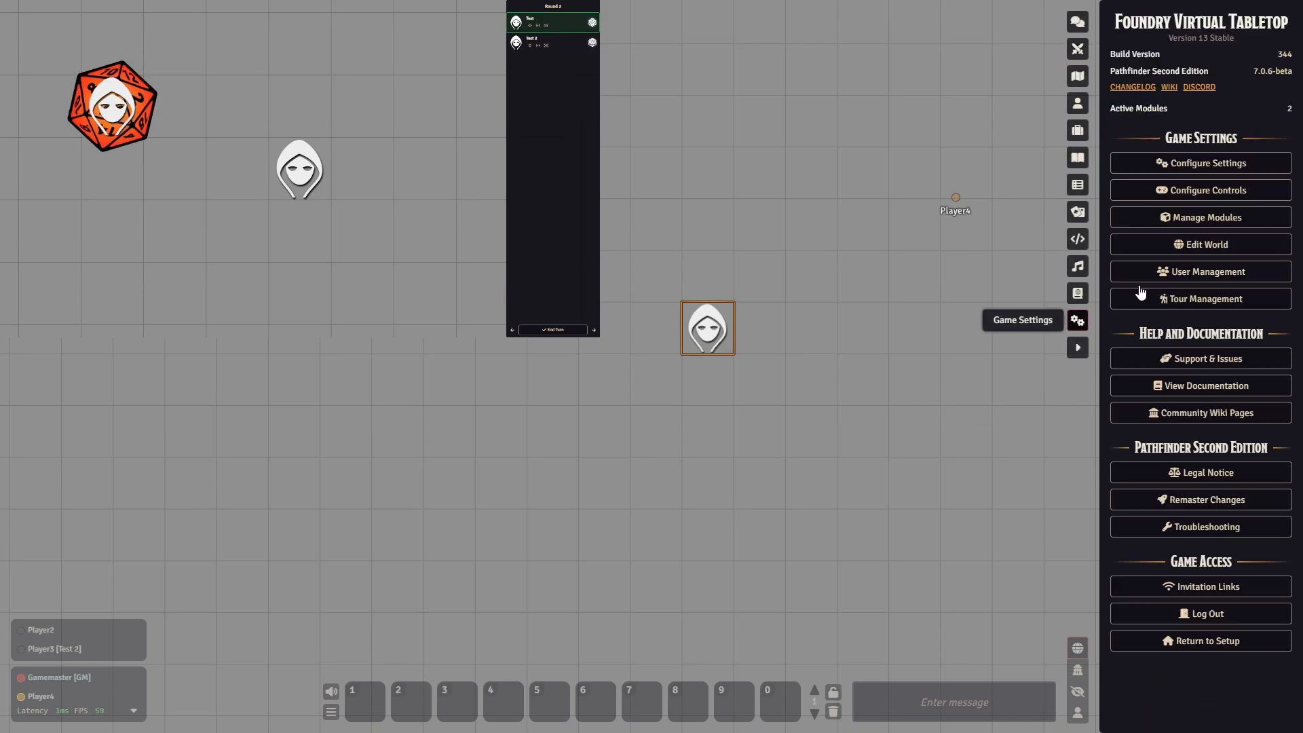
{"action": "left_click", "coordinate": [1184, 165]}
{"action": "left_click_drag", "start_coordinate": [738, 149], "coordinate": [958, 156]}
{"action": "left_click", "coordinate": [699, 294]}
{"action": "scroll", "coordinate": [806, 350], "scroll_direction": "down", "scroll_amount": 4}
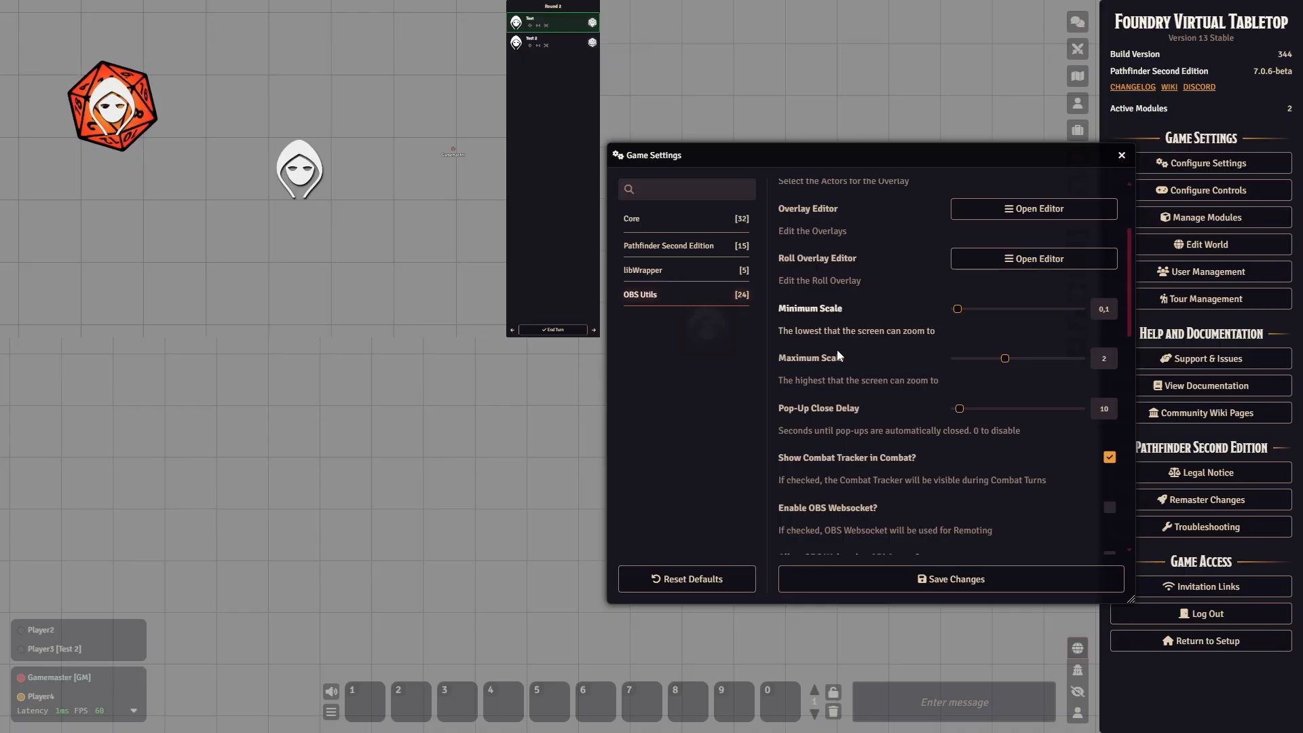
{"action": "scroll", "coordinate": [391, 410], "scroll_direction": "up", "scroll_amount": 12}
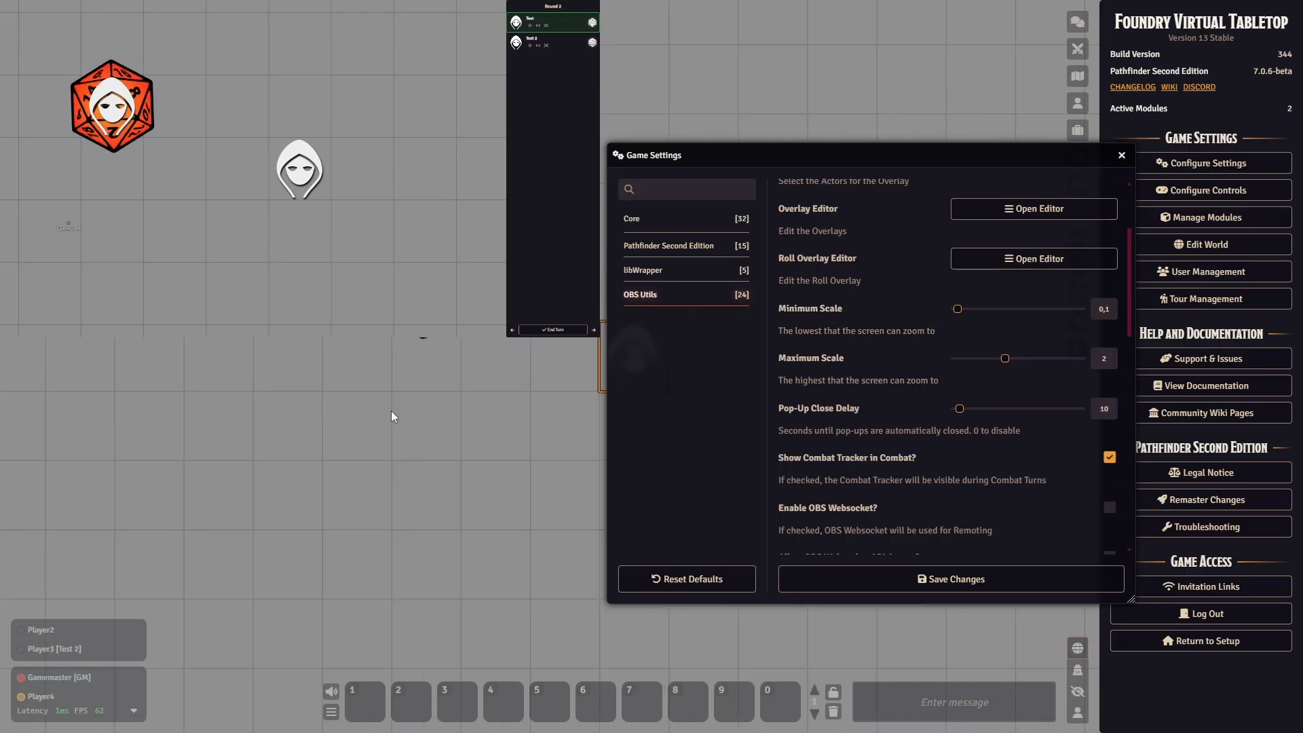
{"action": "scroll", "coordinate": [391, 410], "scroll_direction": "down", "scroll_amount": 5}
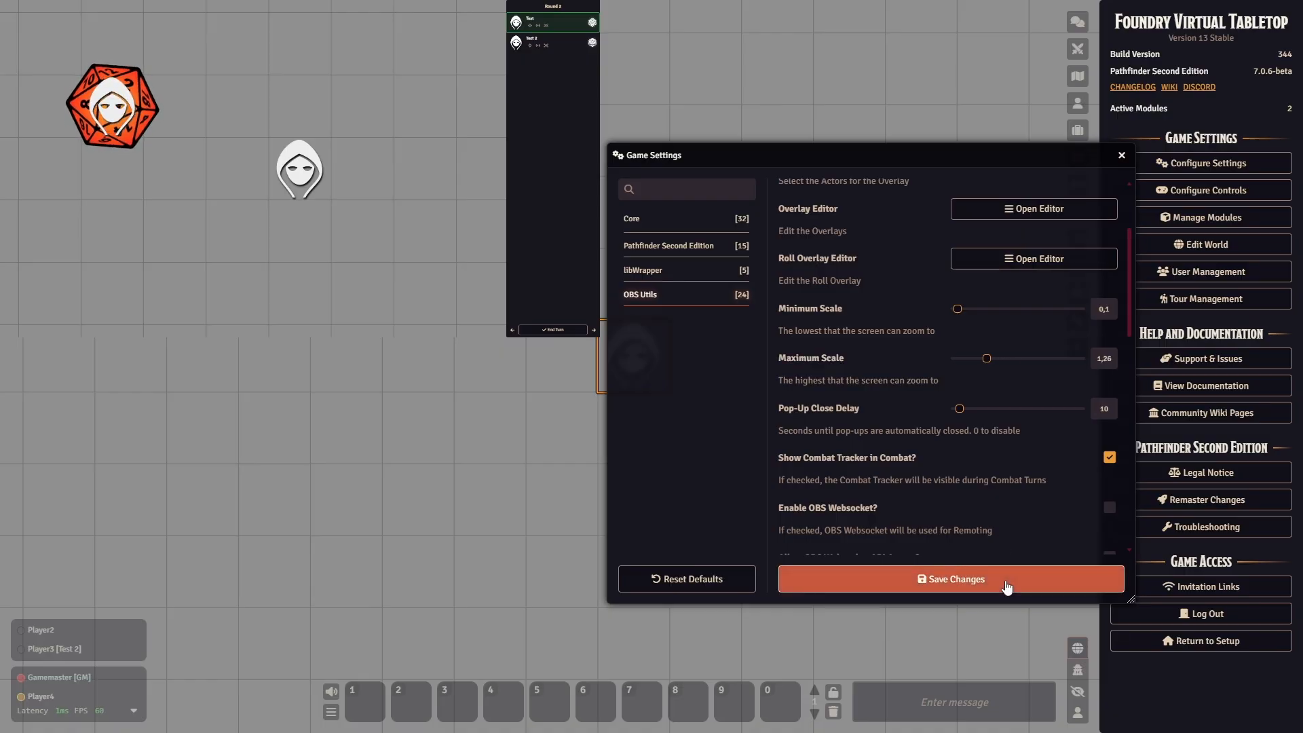
{"action": "left_click", "coordinate": [900, 589]}
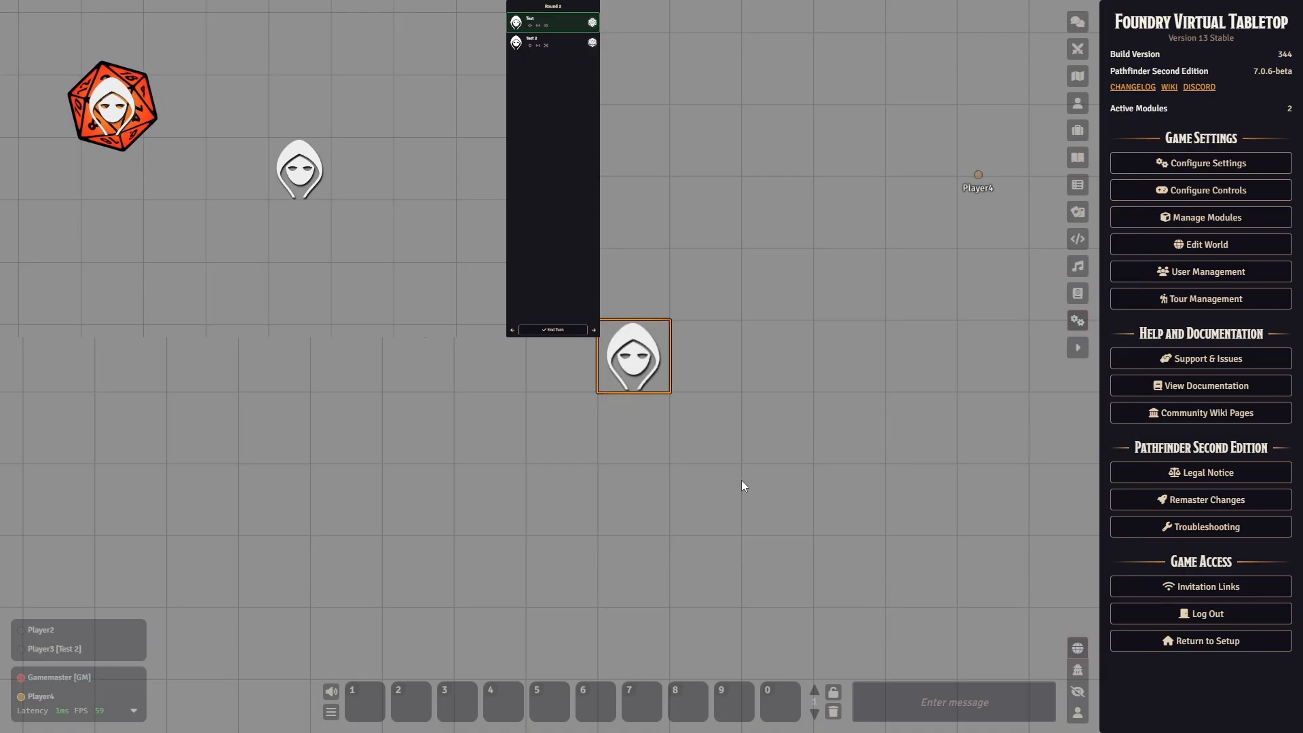
- Shift the Test 2 token, then reopen the Director and set the In Combat Type to the first group option
{"action": "key", "text": "d"}
{"action": "key", "text": "a"}
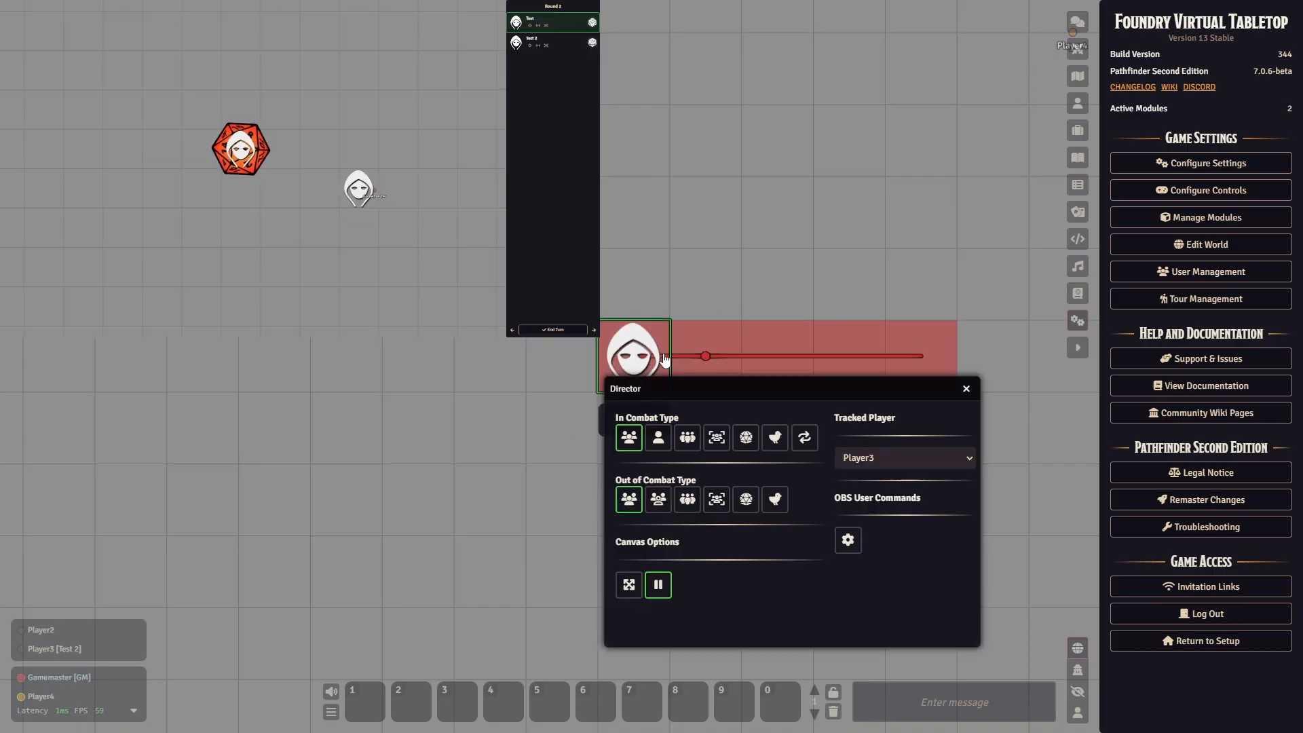
{"action": "key", "text": "a"}
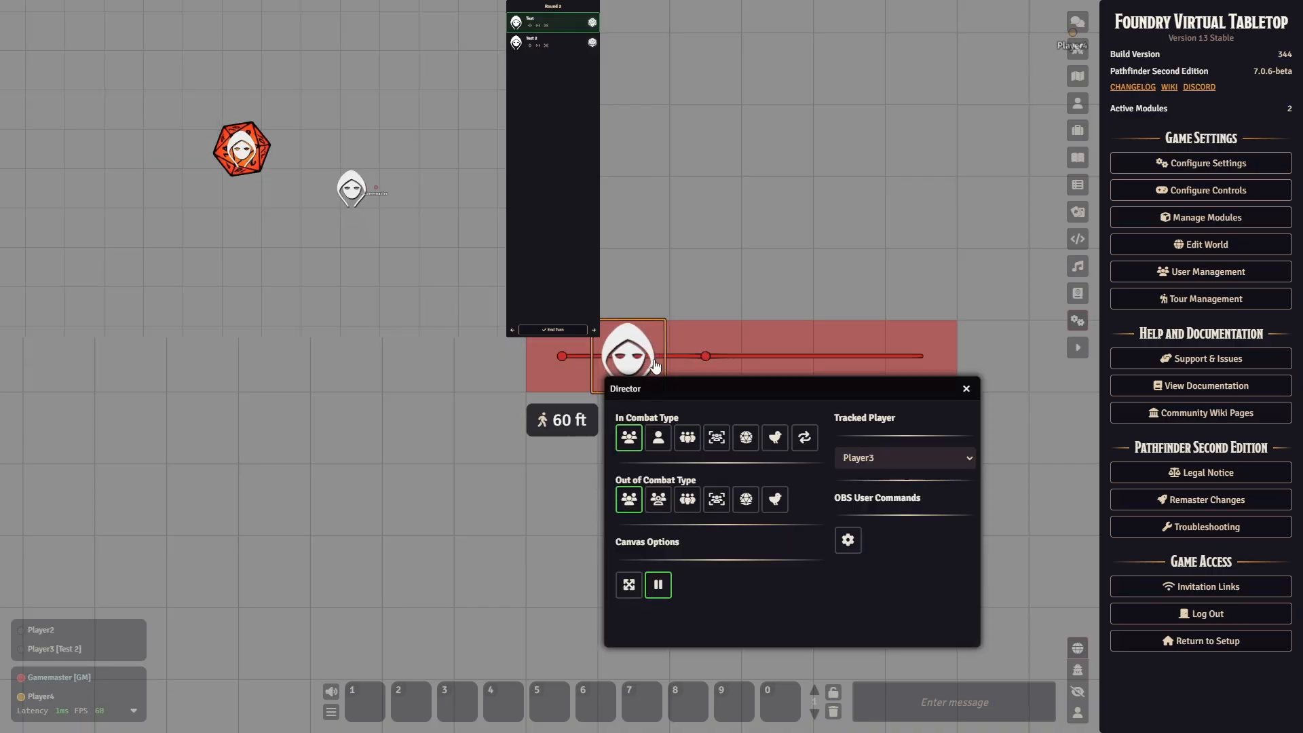
- Move the Test 2 token repeatedly toward and away from the Test token to demonstrate the stream camera's maximum zoom
{"action": "key", "text": "d"}
{"action": "key", "text": "d"}
{"action": "key", "text": "d"}
{"action": "key", "text": "d"}
{"action": "key", "text": "a"}
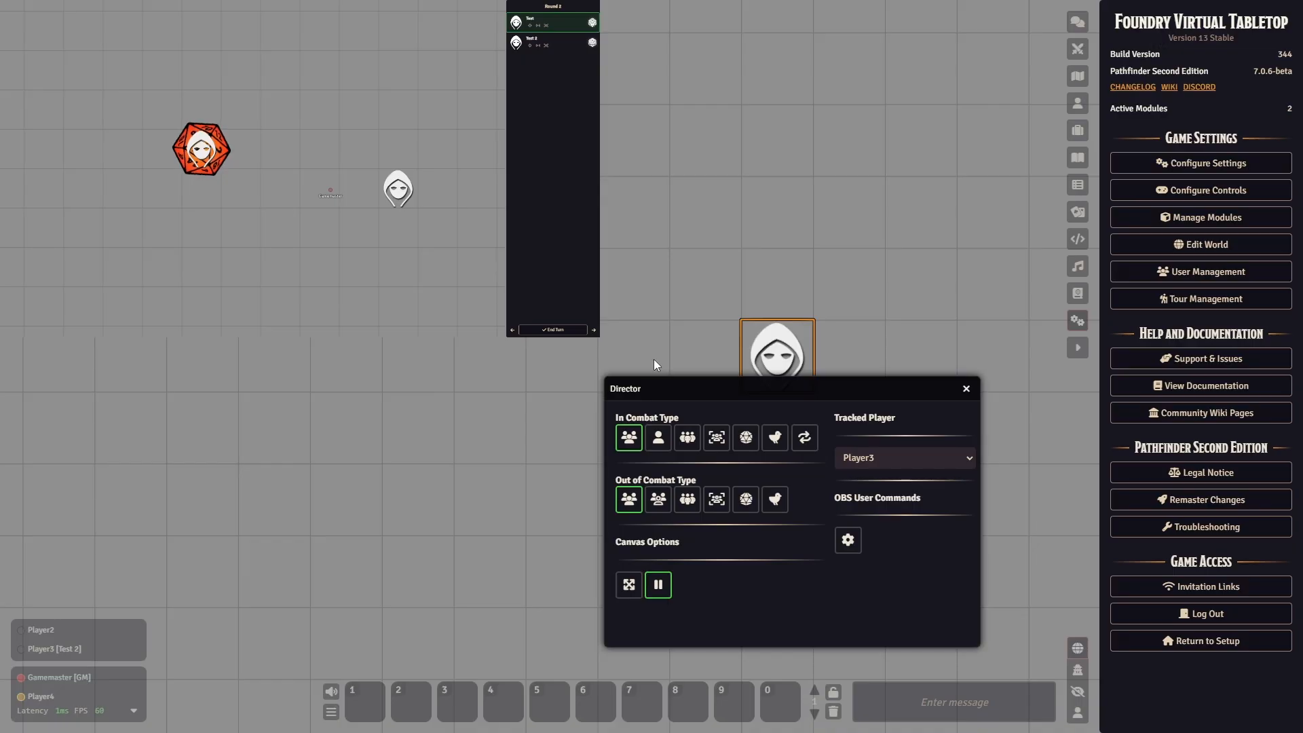
{"action": "key", "text": "a"}
{"action": "key", "text": "a"}
{"action": "key", "text": "a"}
{"action": "key", "text": "a"}
{"action": "key", "text": "a"}
{"action": "key", "text": "a"}
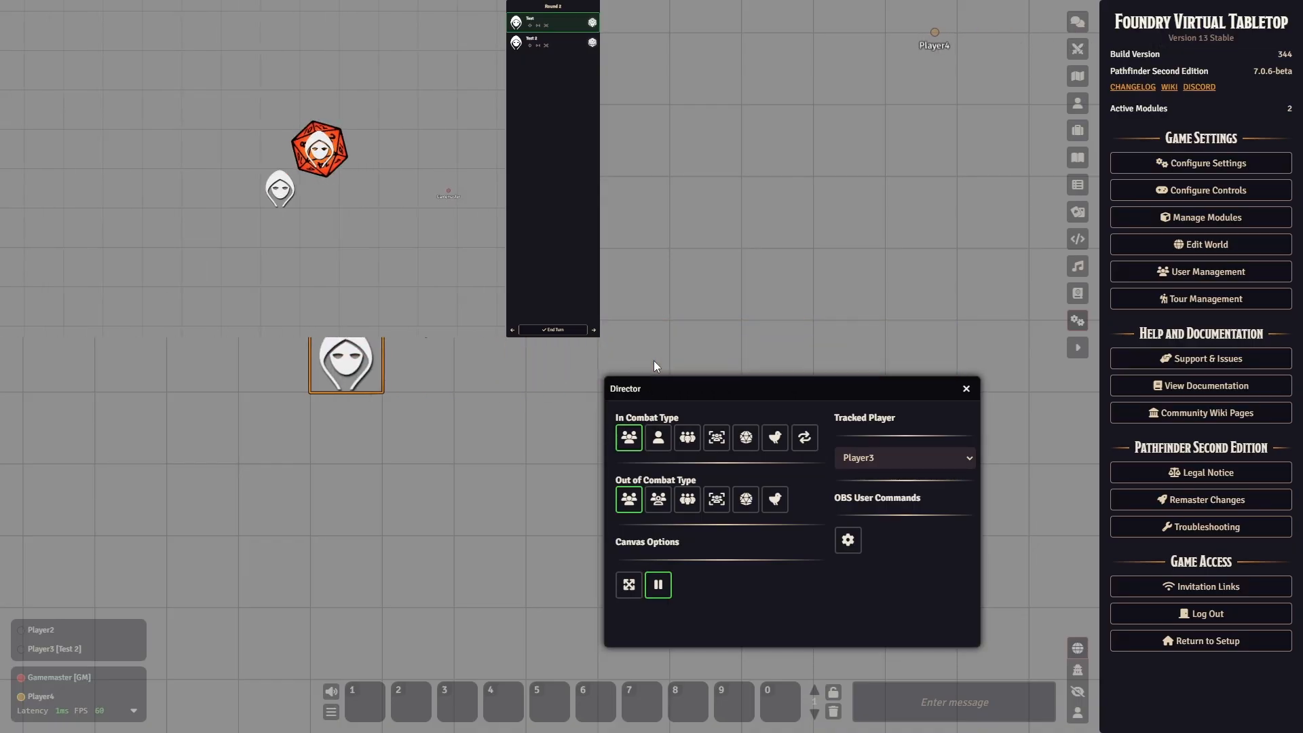
{"action": "key", "text": "a"}
{"action": "key", "text": "a"}
{"action": "key", "text": "a"}
{"action": "key", "text": "a"}
{"action": "key", "text": "a"}
{"action": "key", "text": "d"}
{"action": "key", "text": "d"}
{"action": "key", "text": "d"}
{"action": "key", "text": "d"}
{"action": "key", "text": "d"}
{"action": "key", "text": "d"}
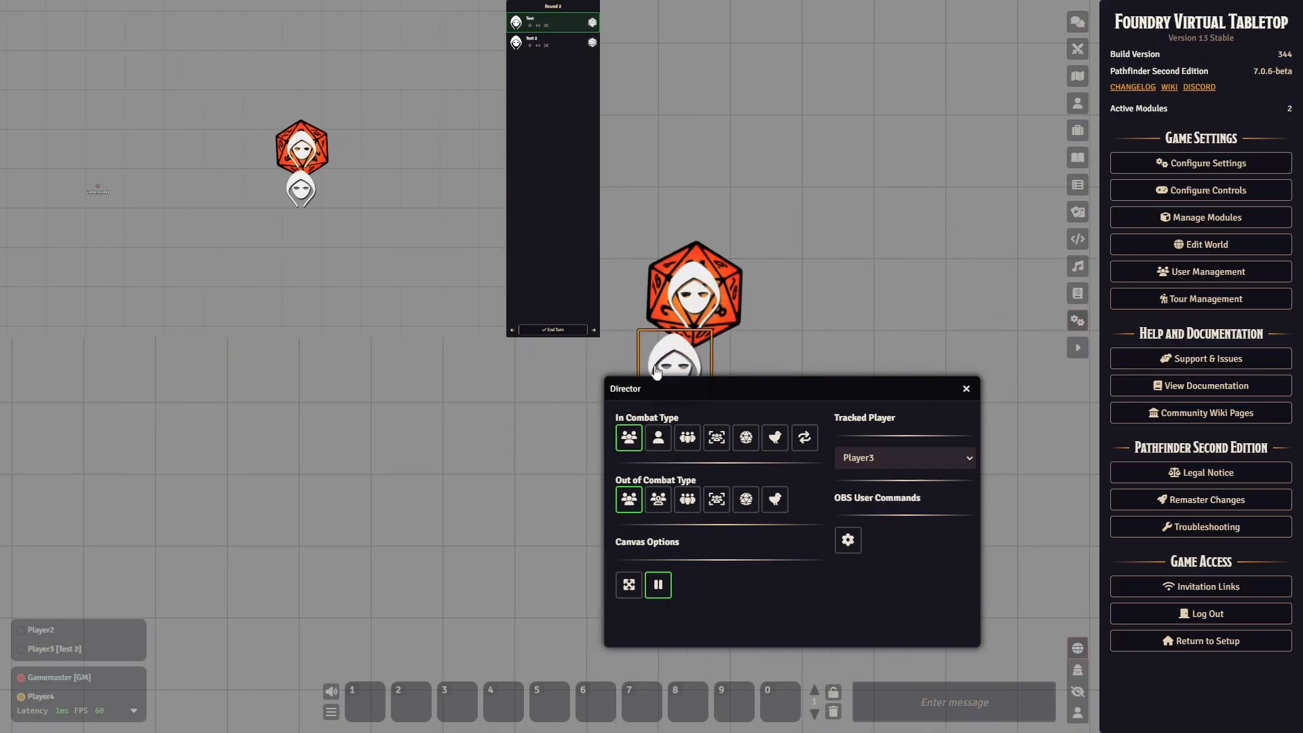
{"action": "key", "text": "d"}
{"action": "key", "text": "d"}
{"action": "key", "text": "d"}
{"action": "key", "text": "d"}
{"action": "key", "text": "d"}
{"action": "key", "text": "d"}
{"action": "key", "text": "d"}
{"action": "key", "text": "a"}
{"action": "key", "text": "a"}
{"action": "key", "text": "a"}
{"action": "key", "text": "a"}
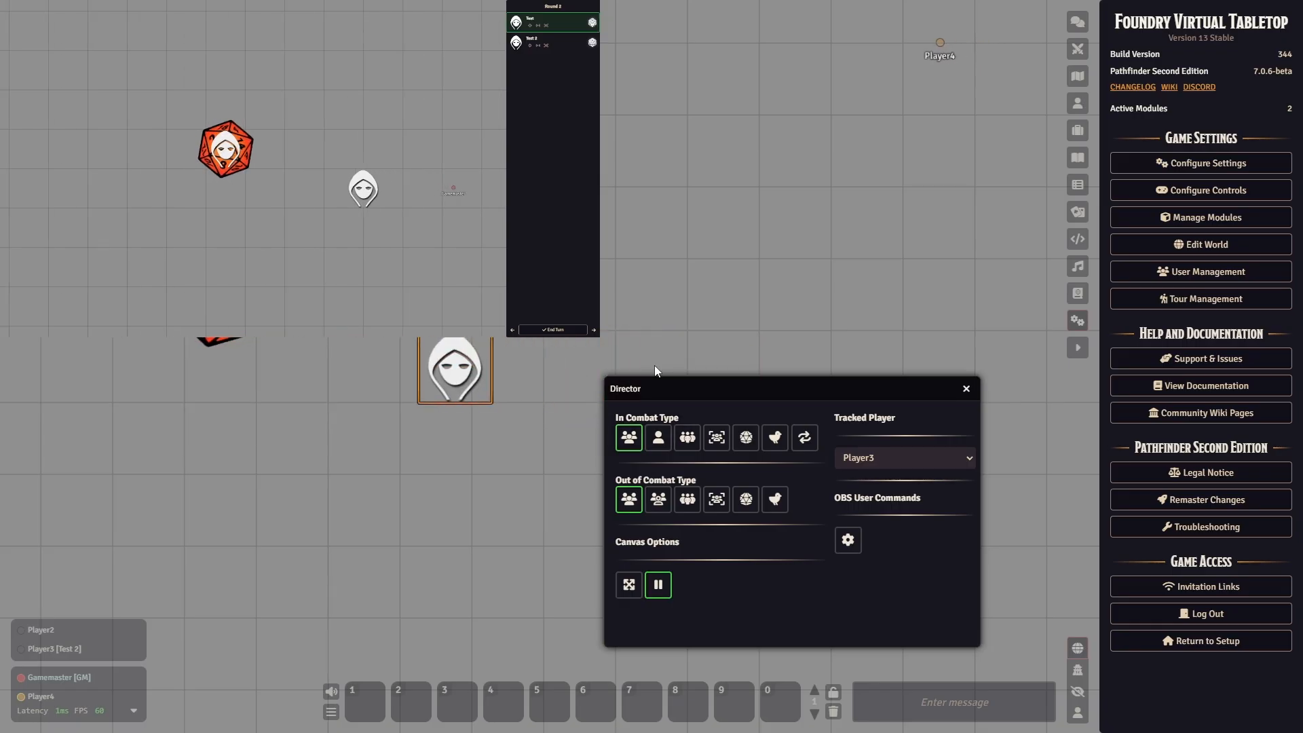
{"action": "key", "text": "a"}
- Set the OBS Utils Minimum Scale to 2,07 and Maximum Scale to 2,99, and save the settings
{"action": "left_click", "coordinate": [1188, 169]}
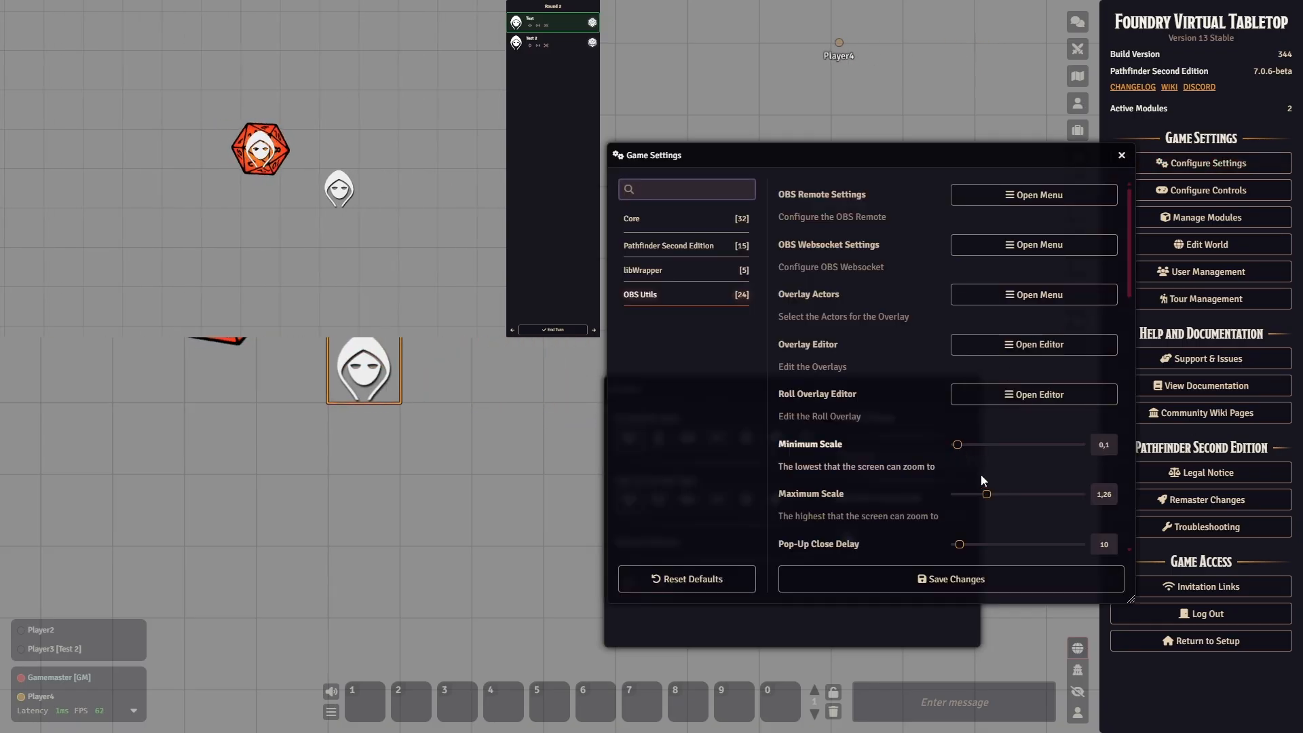
{"action": "left_click_drag", "start_coordinate": [986, 494], "coordinate": [1003, 495]}
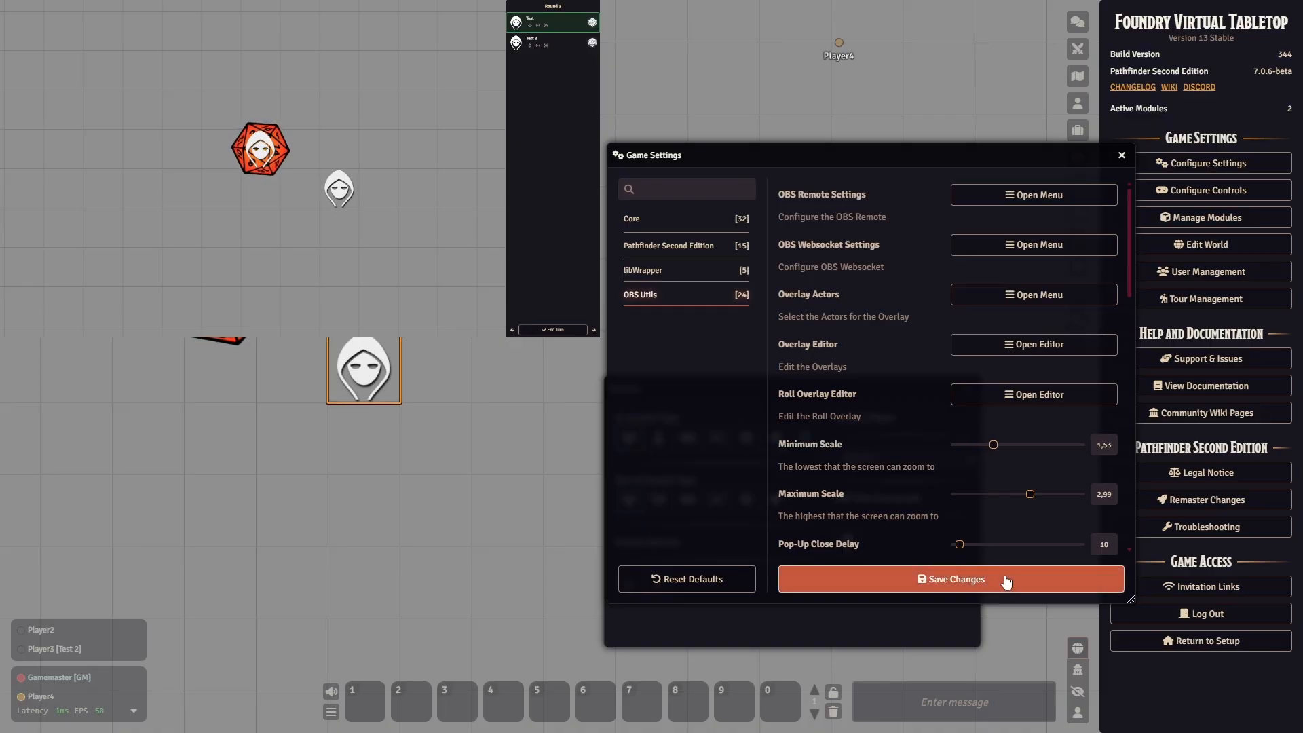
{"action": "left_click_drag", "start_coordinate": [992, 445], "coordinate": [1008, 457]}
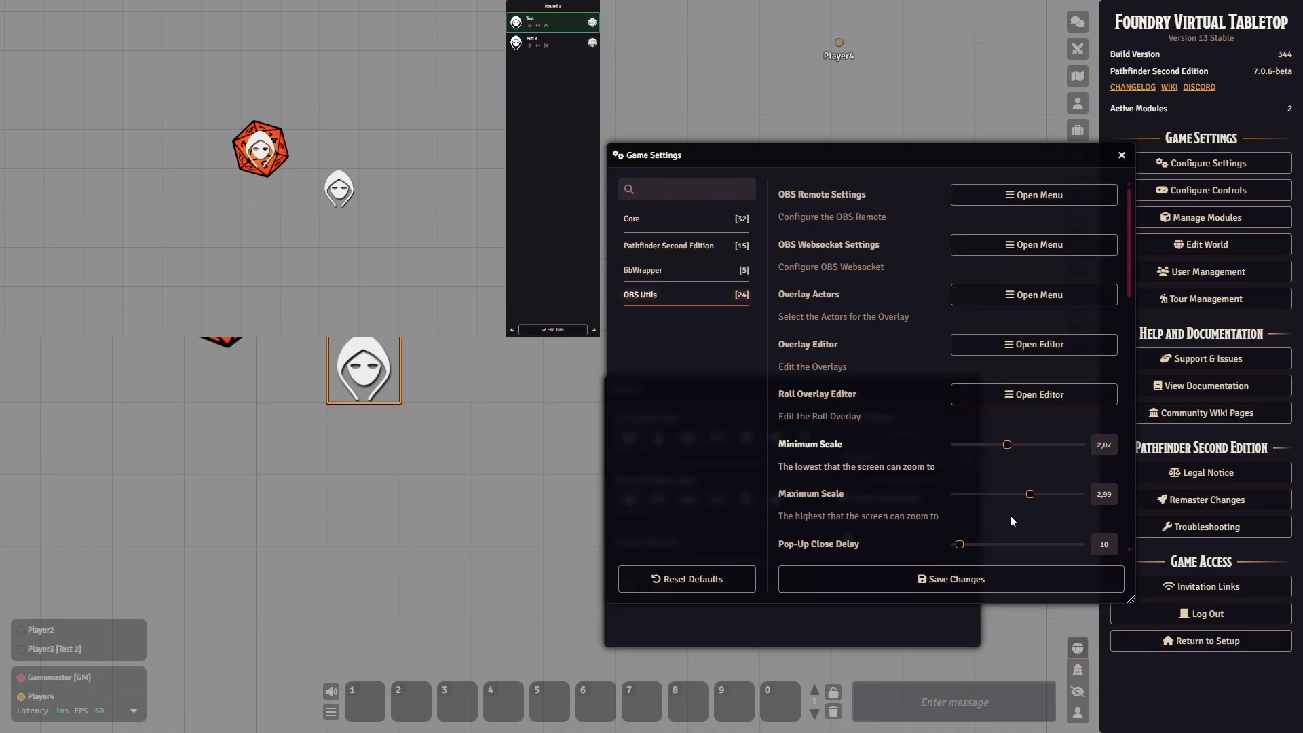
{"action": "left_click", "coordinate": [995, 577]}
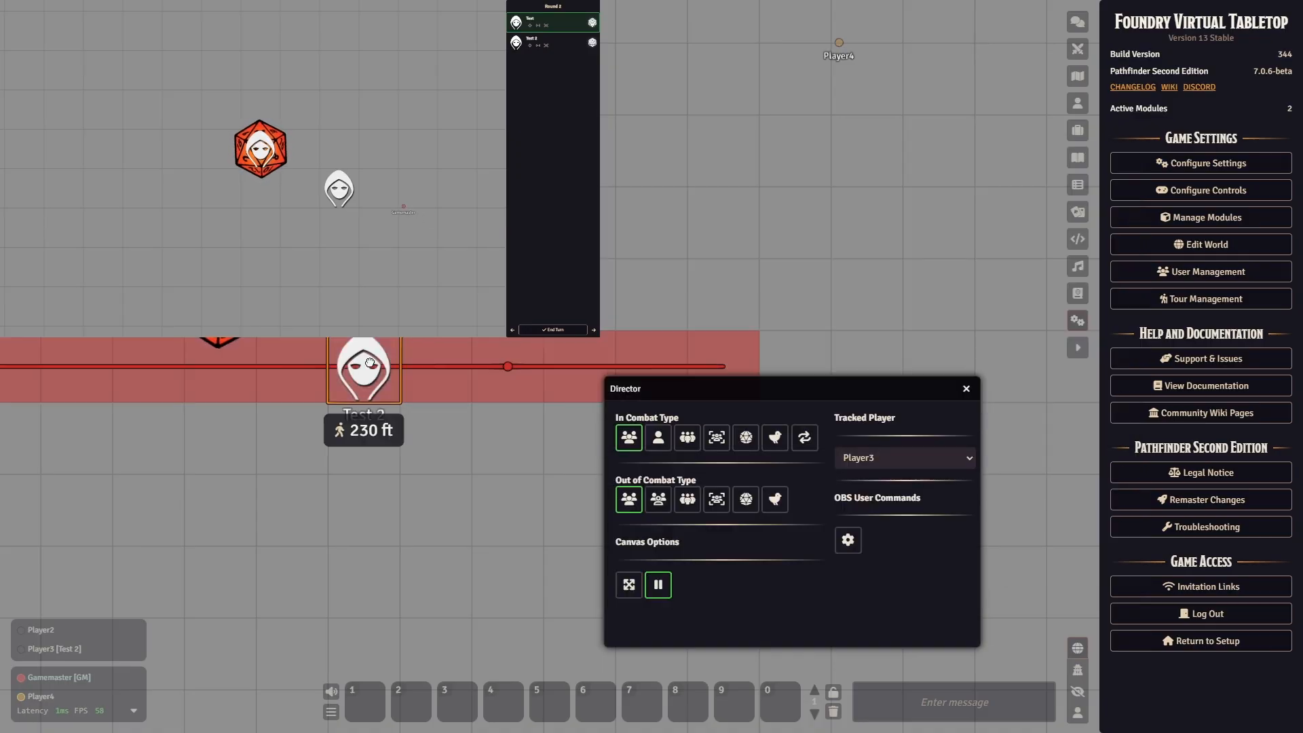
- Move the Test 2 token far away from the Test token and back to demonstrate the camera's minimum zoom limit
{"action": "key", "text": "Right"}
{"action": "key", "text": "Left"}
{"action": "key", "text": "Left"}
{"action": "key", "text": "Right"}
{"action": "key", "text": "Right"}
{"action": "key", "text": "Right"}
{"action": "key", "text": "Right"}
{"action": "key", "text": "Right"}
{"action": "key", "text": "Right"}
{"action": "key", "text": "Right"}
{"action": "key", "text": "Right"}
{"action": "key", "text": "Right"}
{"action": "key", "text": "Right"}
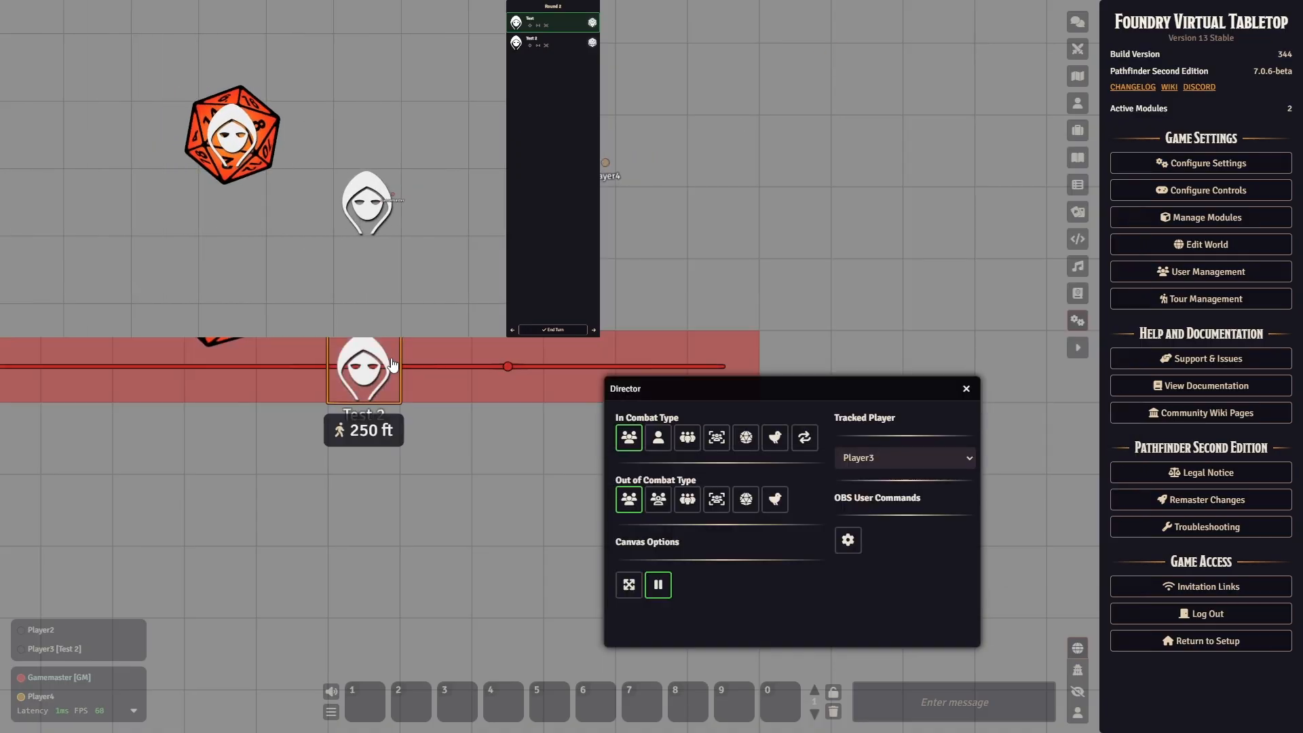
{"action": "key", "text": "Right"}
{"action": "key", "text": "Right"}
{"action": "key", "text": "Right"}
{"action": "key", "text": "Right"}
{"action": "key", "text": "Right"}
{"action": "key", "text": "Right"}
{"action": "key", "text": "Right"}
{"action": "key", "text": "Right"}
{"action": "key", "text": "Right"}
{"action": "key", "text": "Right"}
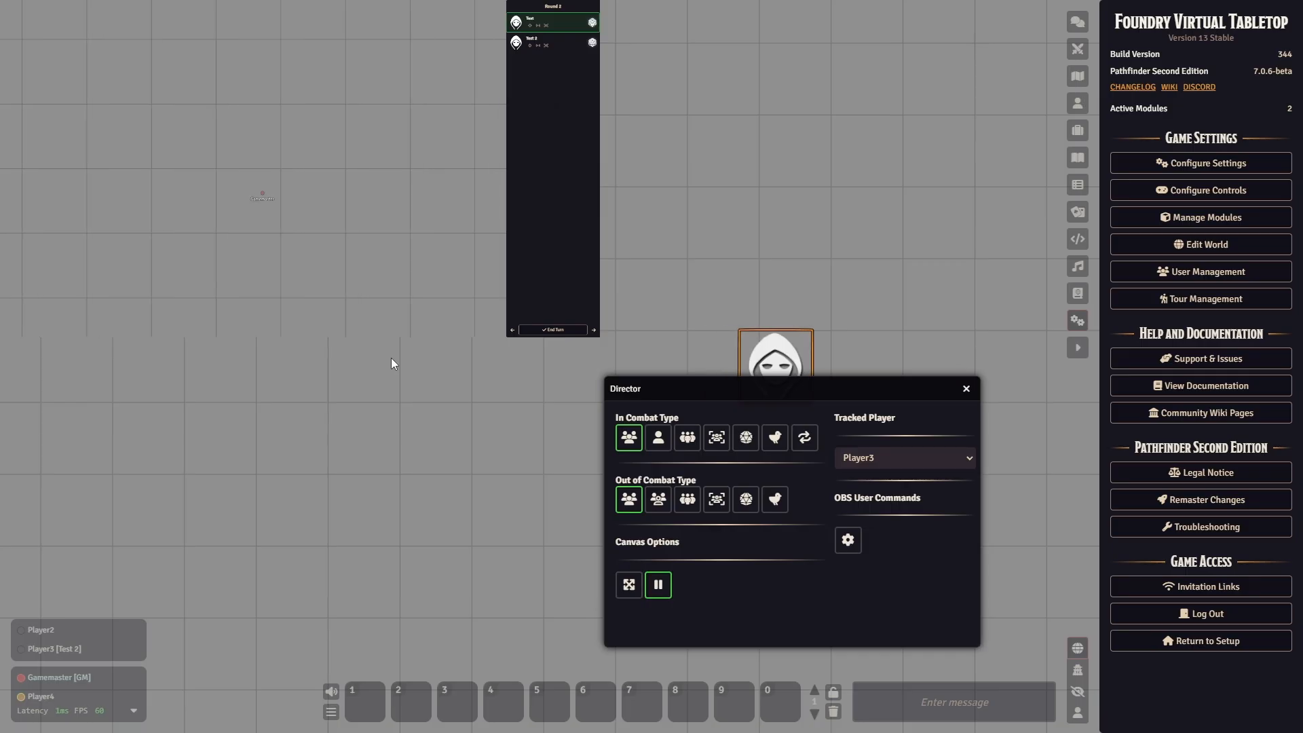
{"action": "key", "text": "Left"}
{"action": "key", "text": "Left"}
{"action": "key", "text": "Left"}
{"action": "key", "text": "Left"}
{"action": "key", "text": "Left"}
{"action": "key", "text": "Left"}
{"action": "key", "text": "Left"}
{"action": "key", "text": "Left"}
{"action": "key", "text": "Left"}
{"action": "key", "text": "Left"}
{"action": "key", "text": "Left"}
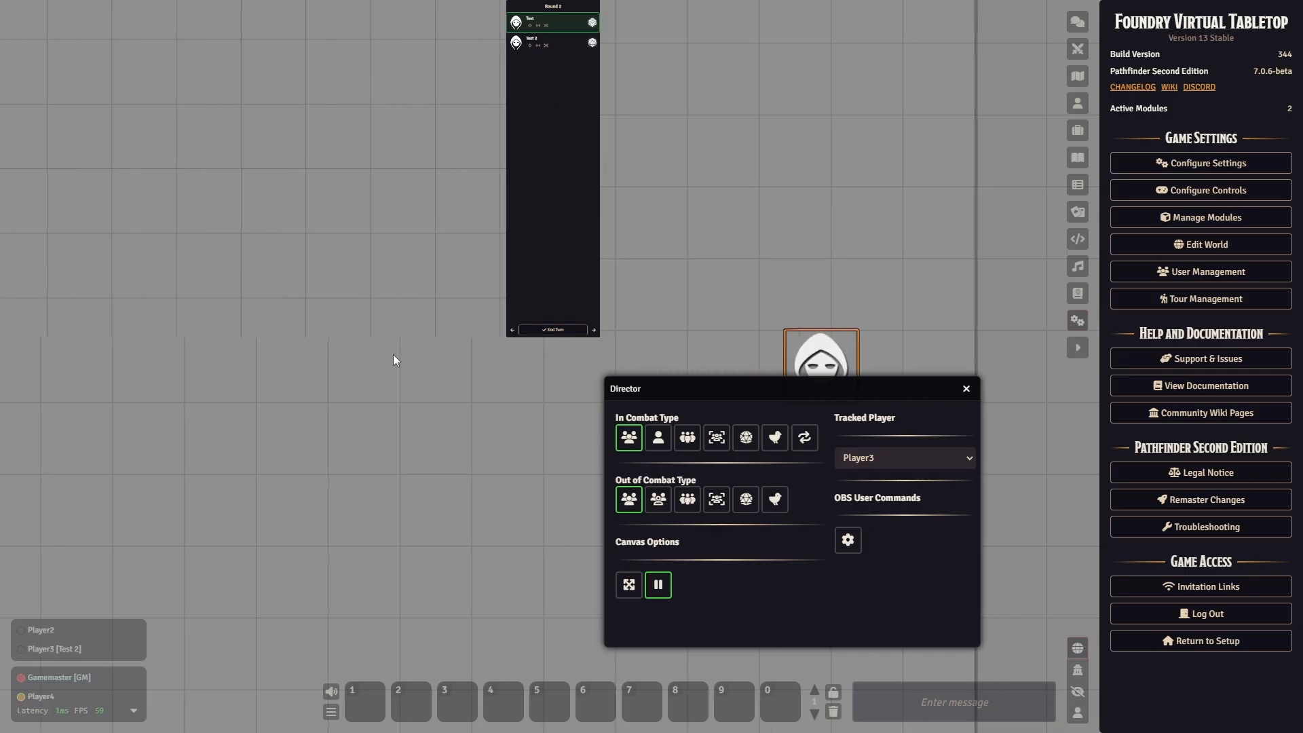
{"action": "key", "text": "Left"}
{"action": "key", "text": "Left"}
{"action": "key", "text": "Left"}
{"action": "key", "text": "Left"}
{"action": "key", "text": "Left"}
{"action": "key", "text": "Left"}
{"action": "key", "text": "Left"}
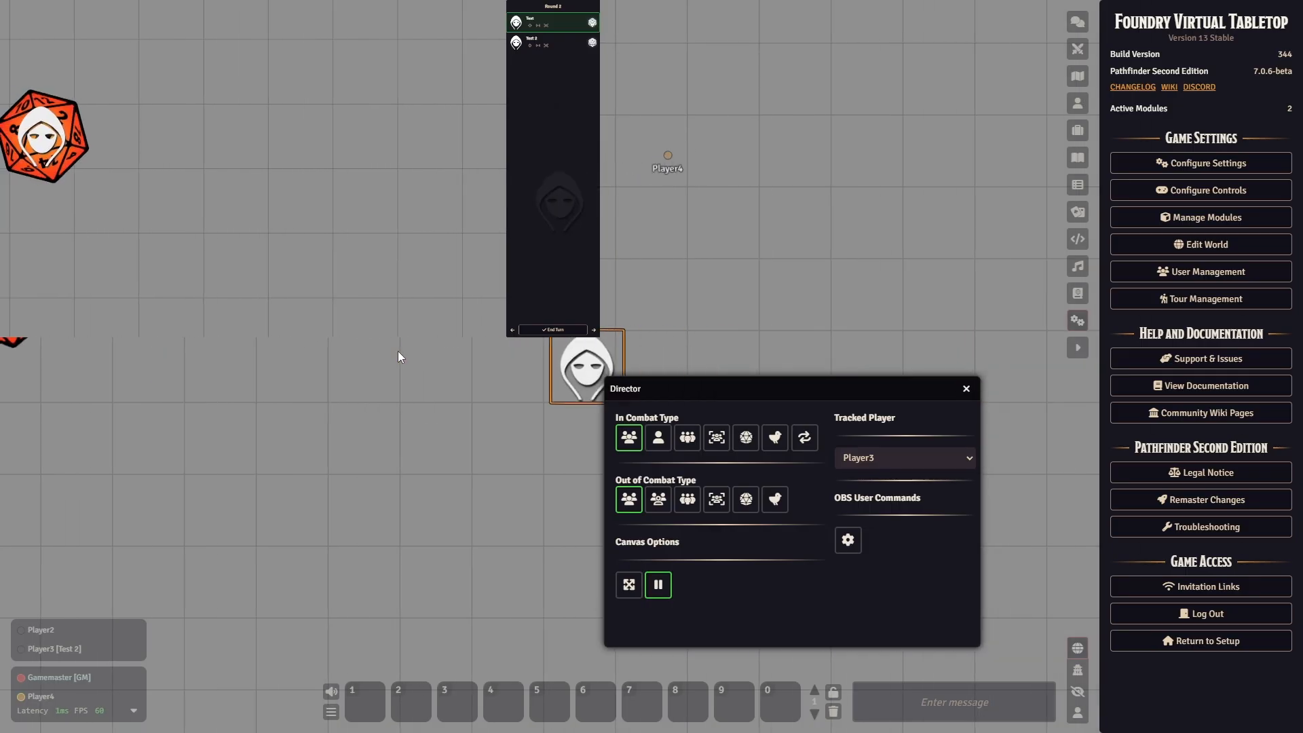
- Lower the OBS Utils Minimum Scale to 0,9 and save the settings
{"action": "left_click", "coordinate": [1213, 164]}
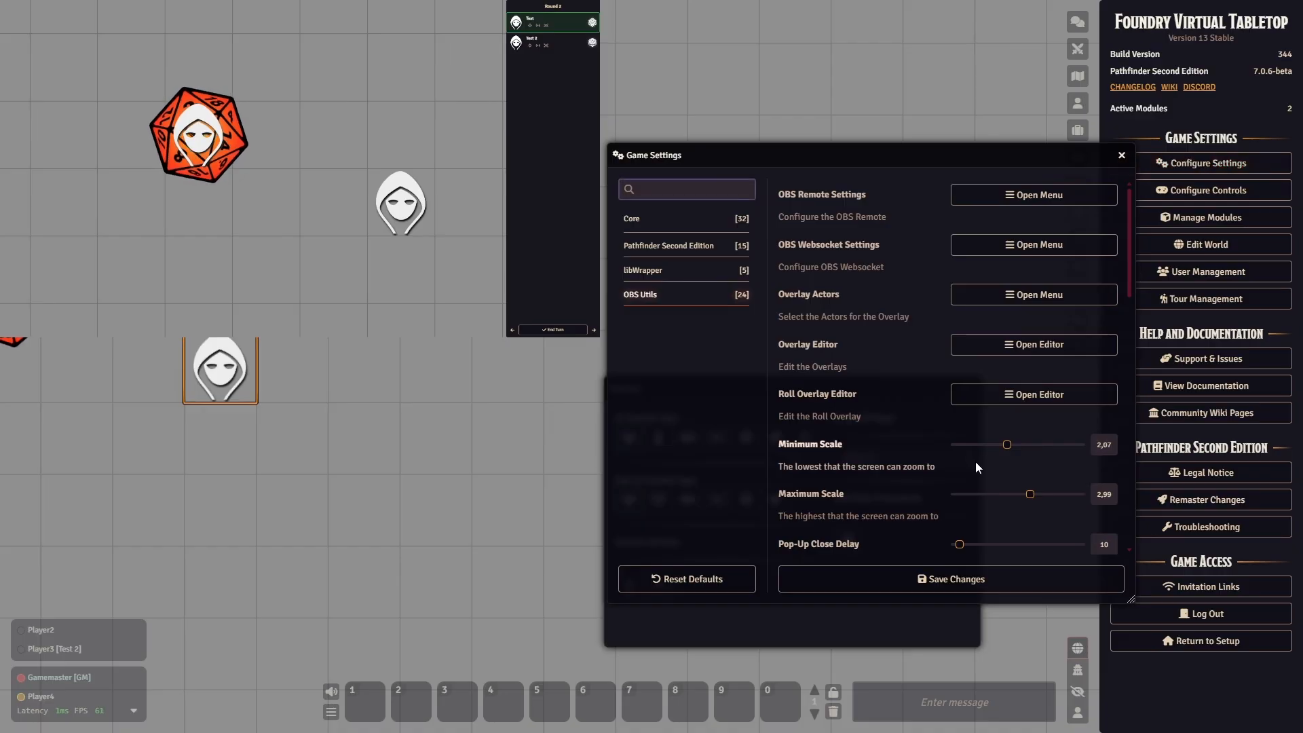
{"action": "left_click_drag", "start_coordinate": [1012, 450], "coordinate": [978, 448]}
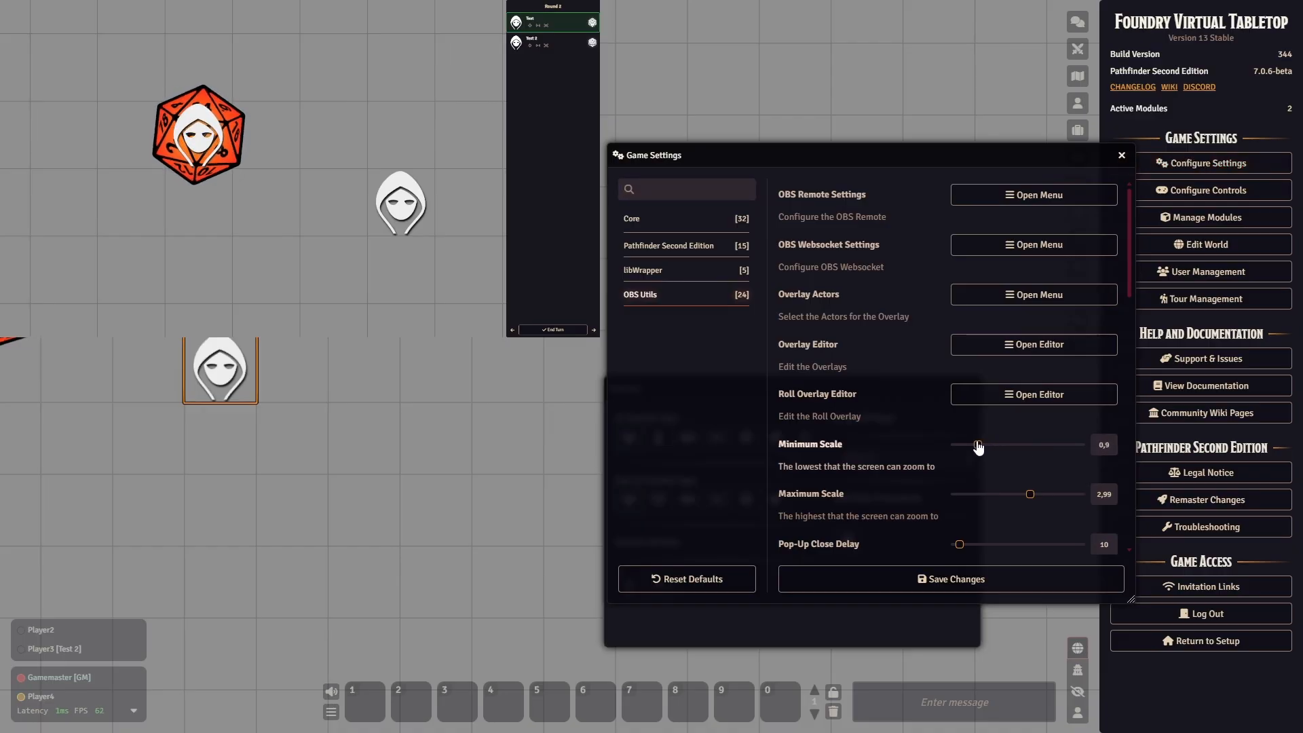
{"action": "left_click", "coordinate": [994, 583]}
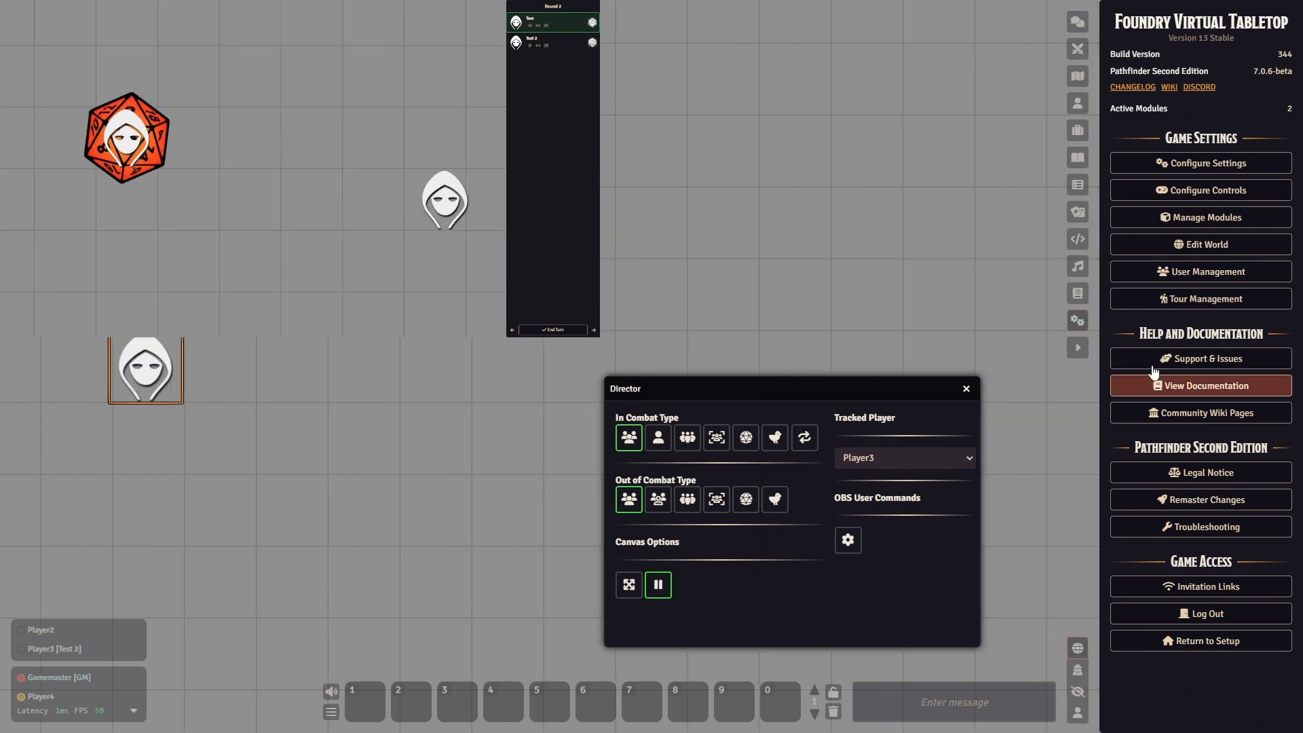
- Set the OBS Utils Minimum Scale to 0,1 and Maximum Scale to 2,02, and save the settings
{"action": "left_click", "coordinate": [1237, 161]}
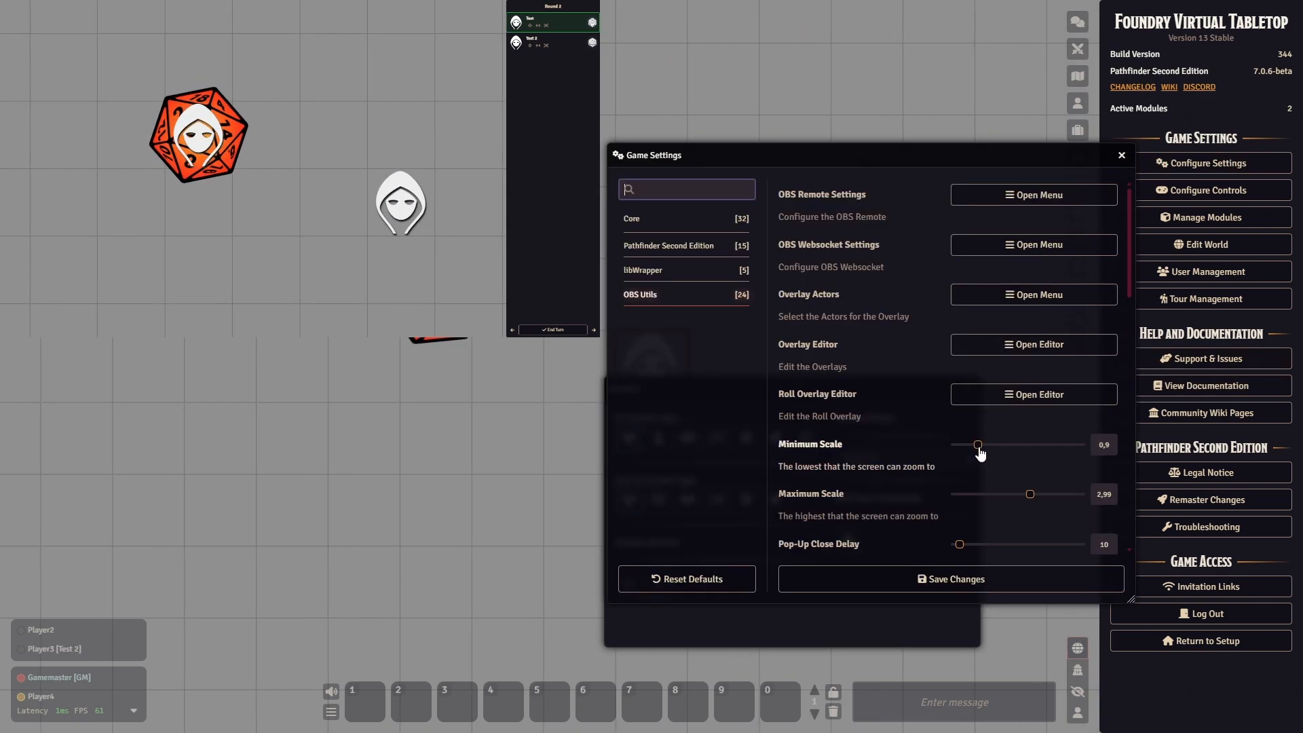
{"action": "left_click_drag", "start_coordinate": [973, 450], "coordinate": [964, 447]}
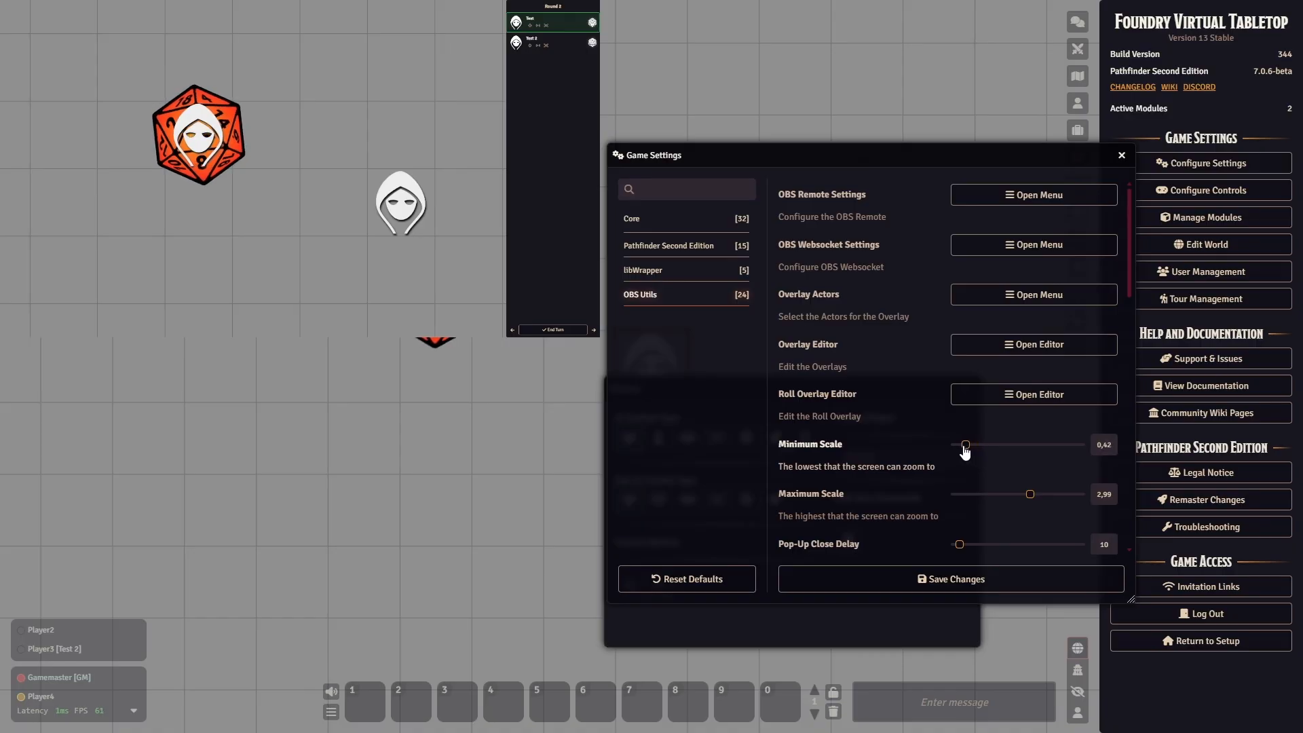
{"action": "left_click", "coordinate": [1105, 446]}
{"action": "key", "text": "BackSpace"}
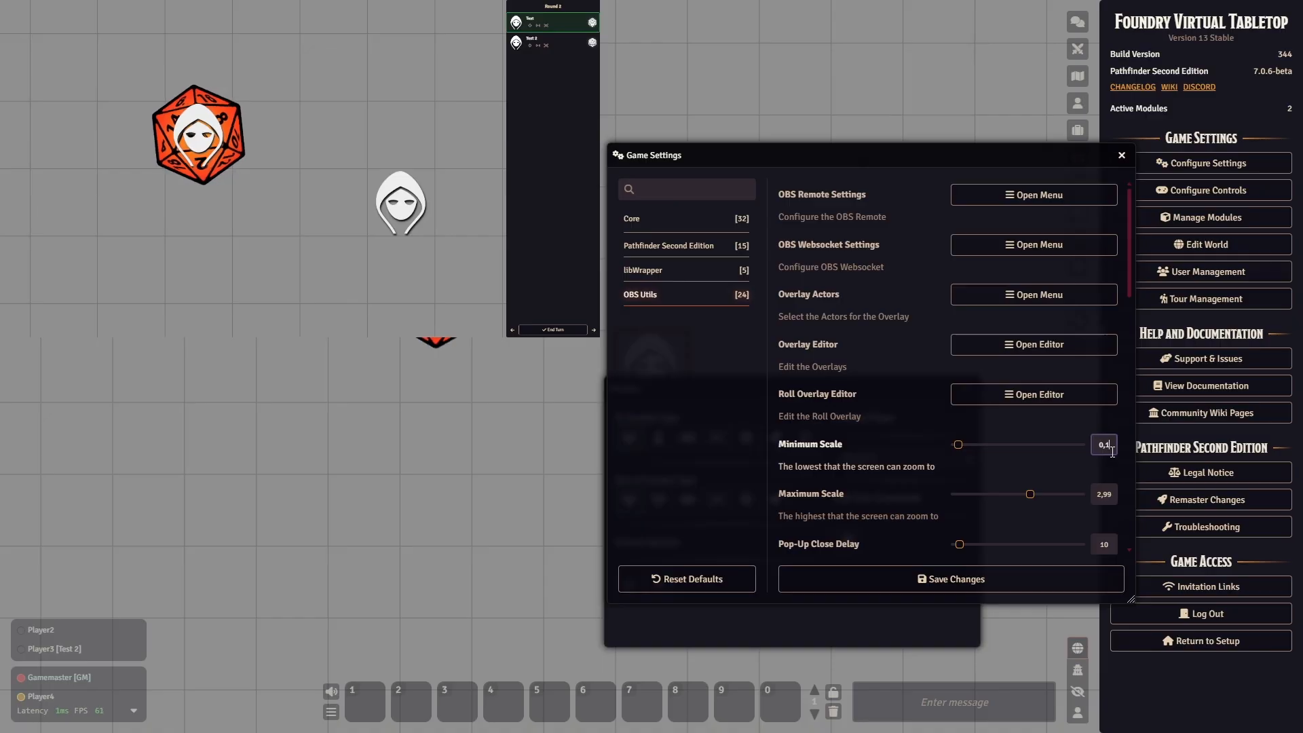
{"action": "left_click_drag", "start_coordinate": [1030, 494], "coordinate": [1007, 504]}
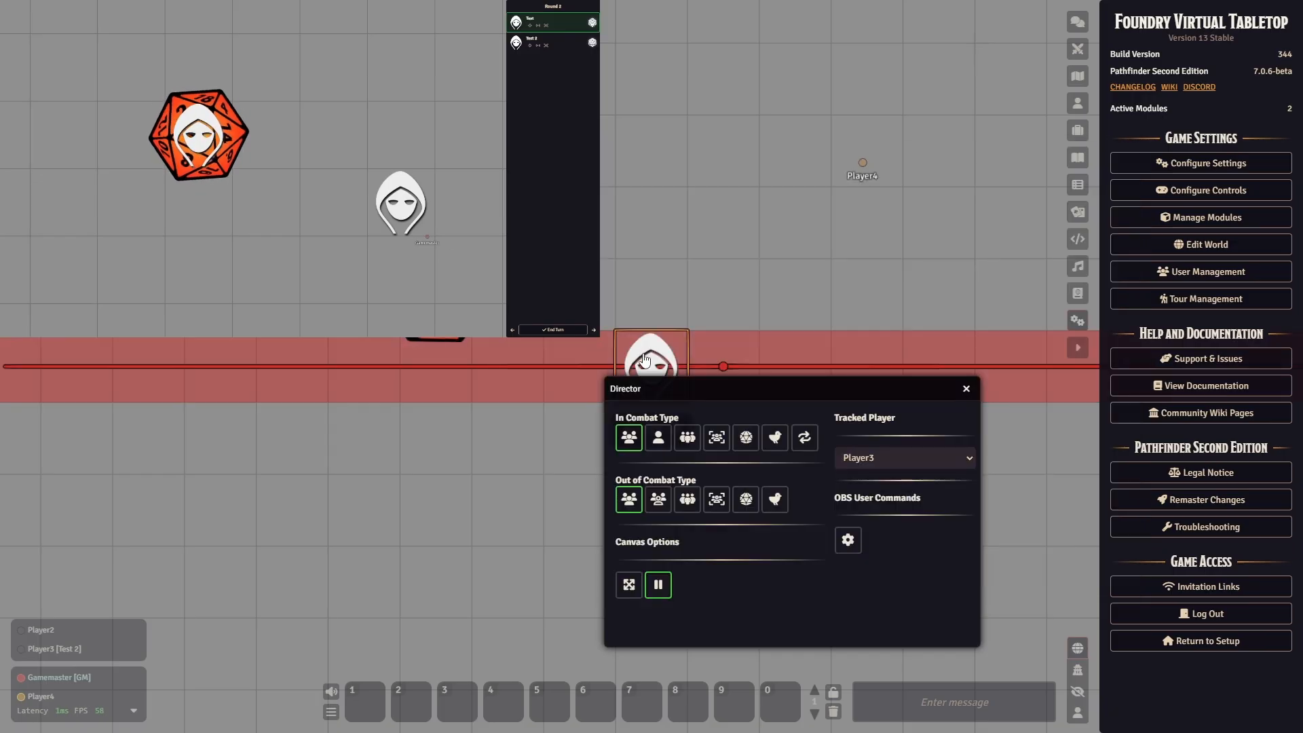
- Move the Test 2 token a few squares back and forth near the Test token to check the camera's zoom
{"action": "key", "text": "Left"}
{"action": "key", "text": "Left"}
{"action": "key", "text": "Right"}
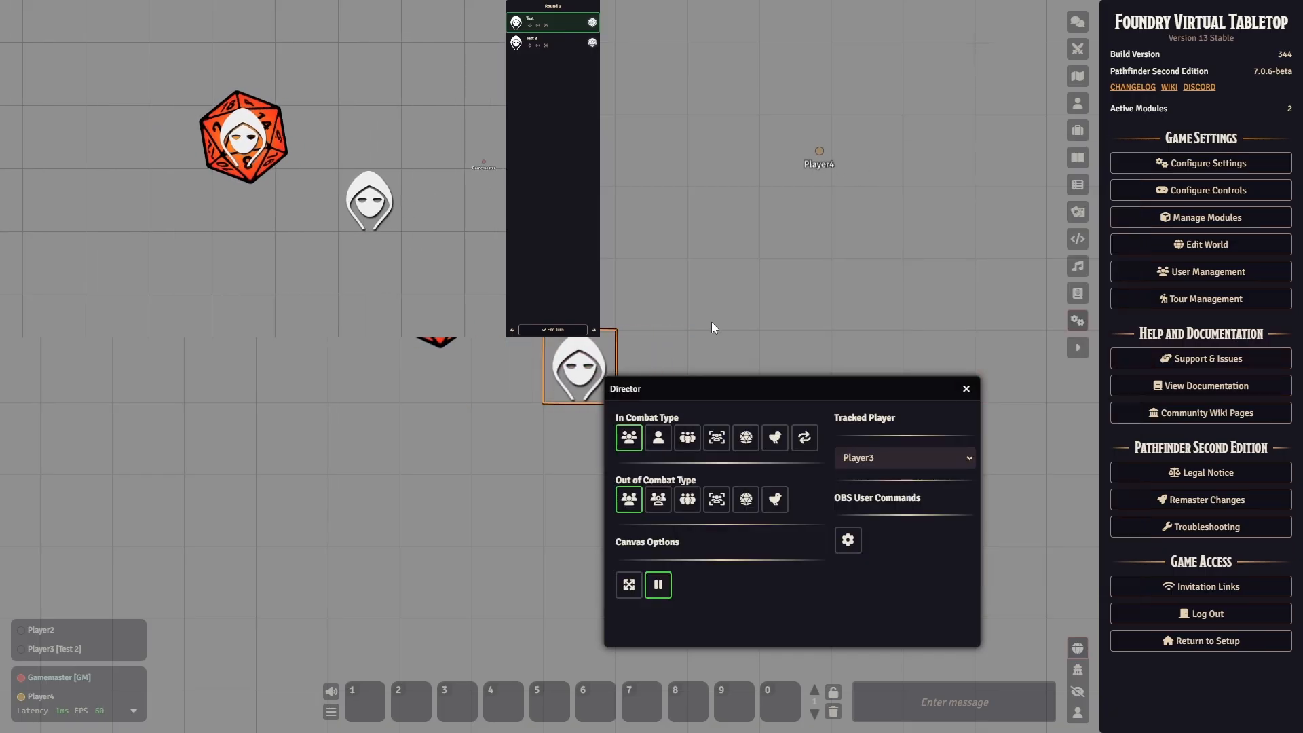
{"action": "key", "text": "Left"}
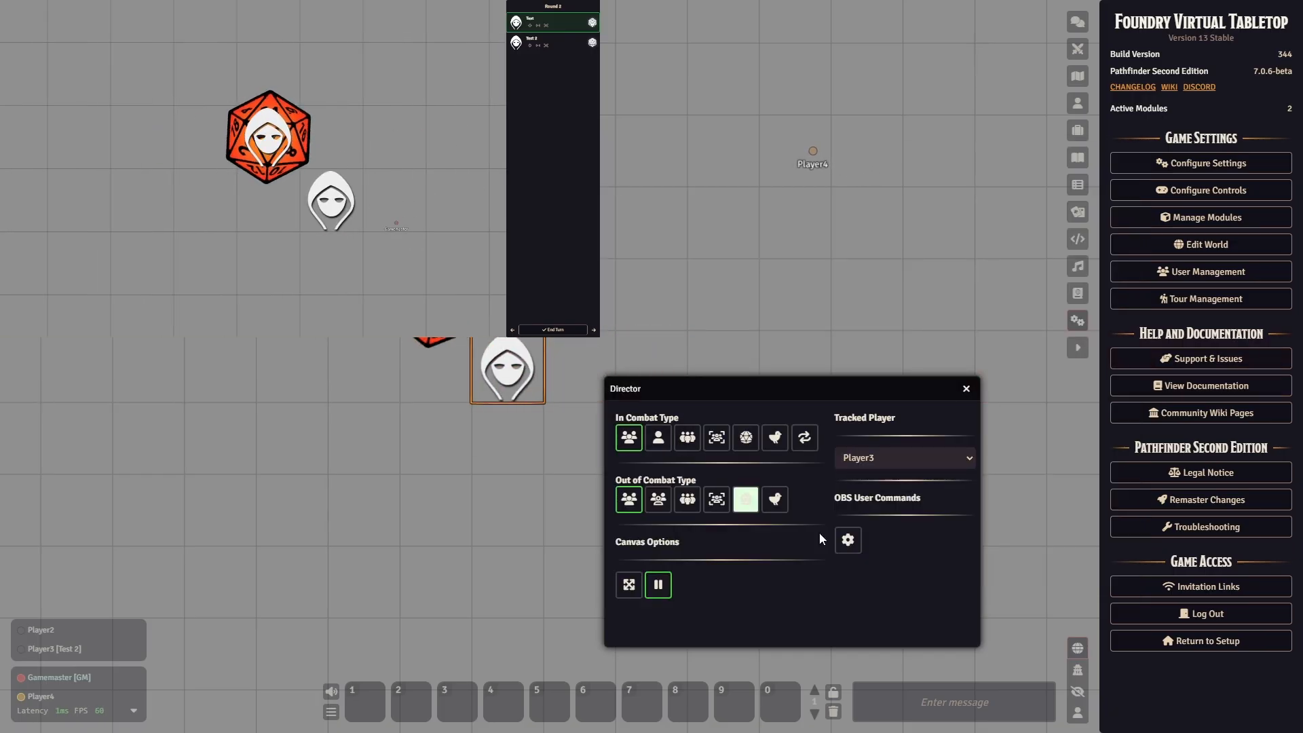
- Reduce the OBS Utils Maximum Scale to 1,15 and save the settings
{"action": "left_click", "coordinate": [1200, 163]}
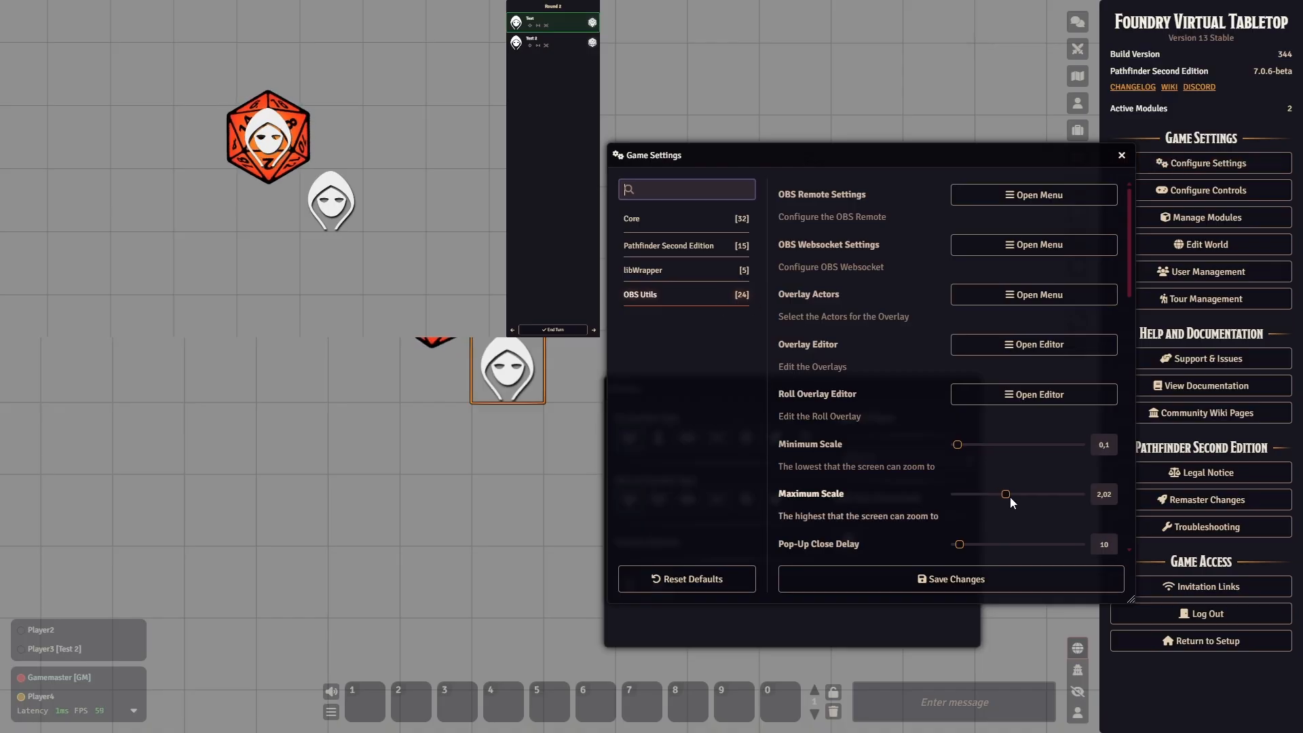
{"action": "left_click_drag", "start_coordinate": [1010, 497], "coordinate": [984, 499]}
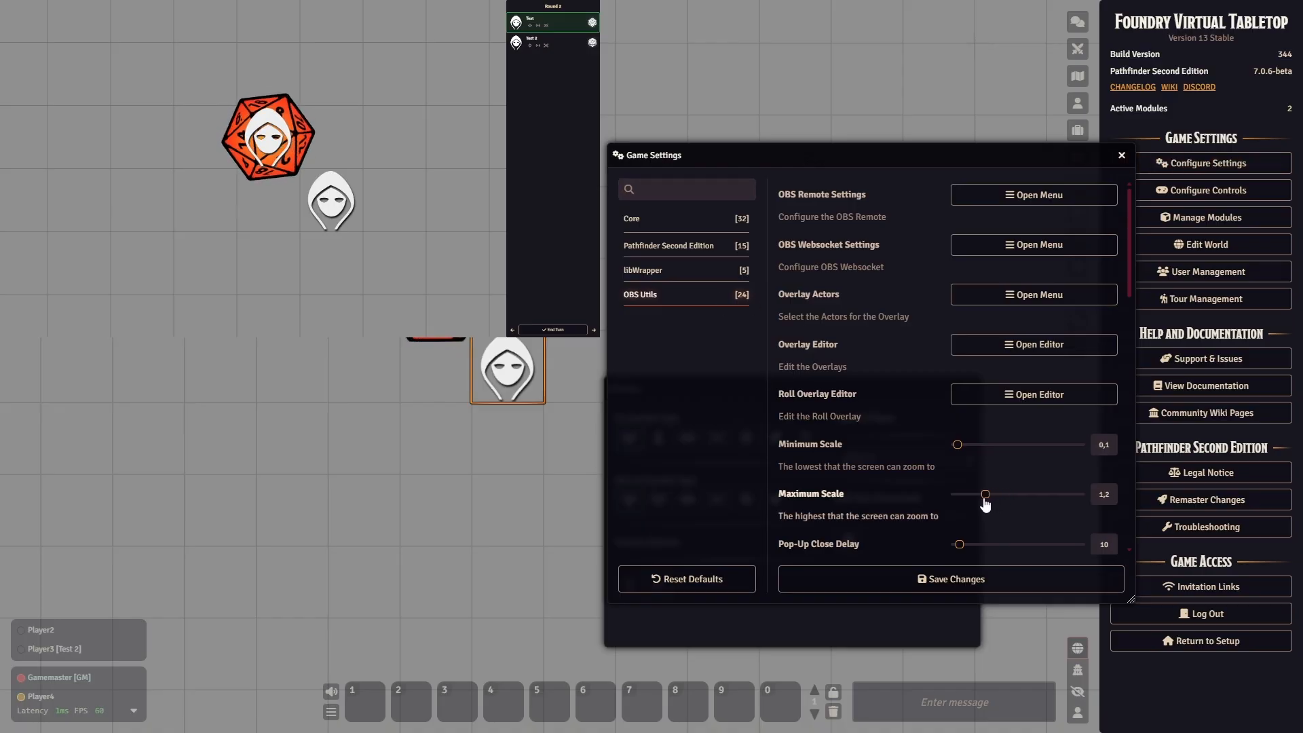
{"action": "left_click", "coordinate": [997, 575]}
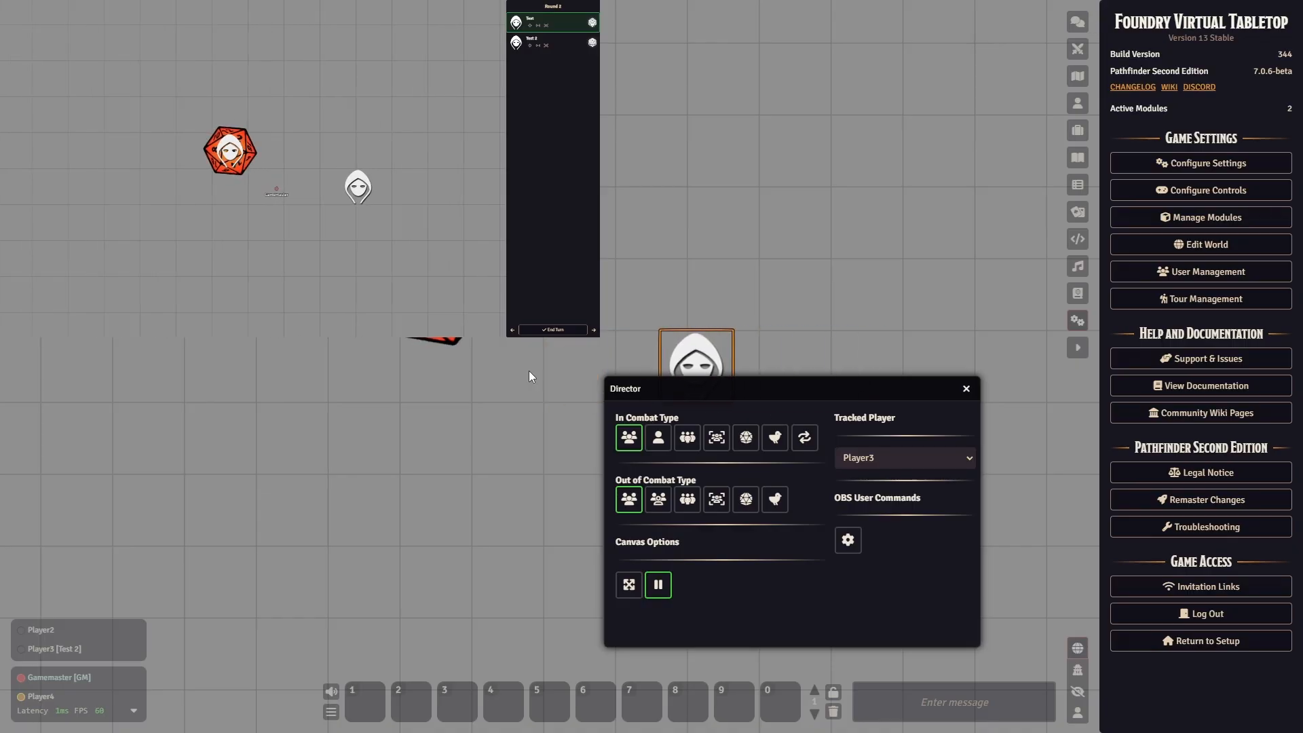
- Reduce the OBS Utils Maximum Scale to 0,53 and save the settings
{"action": "left_click", "coordinate": [1184, 164]}
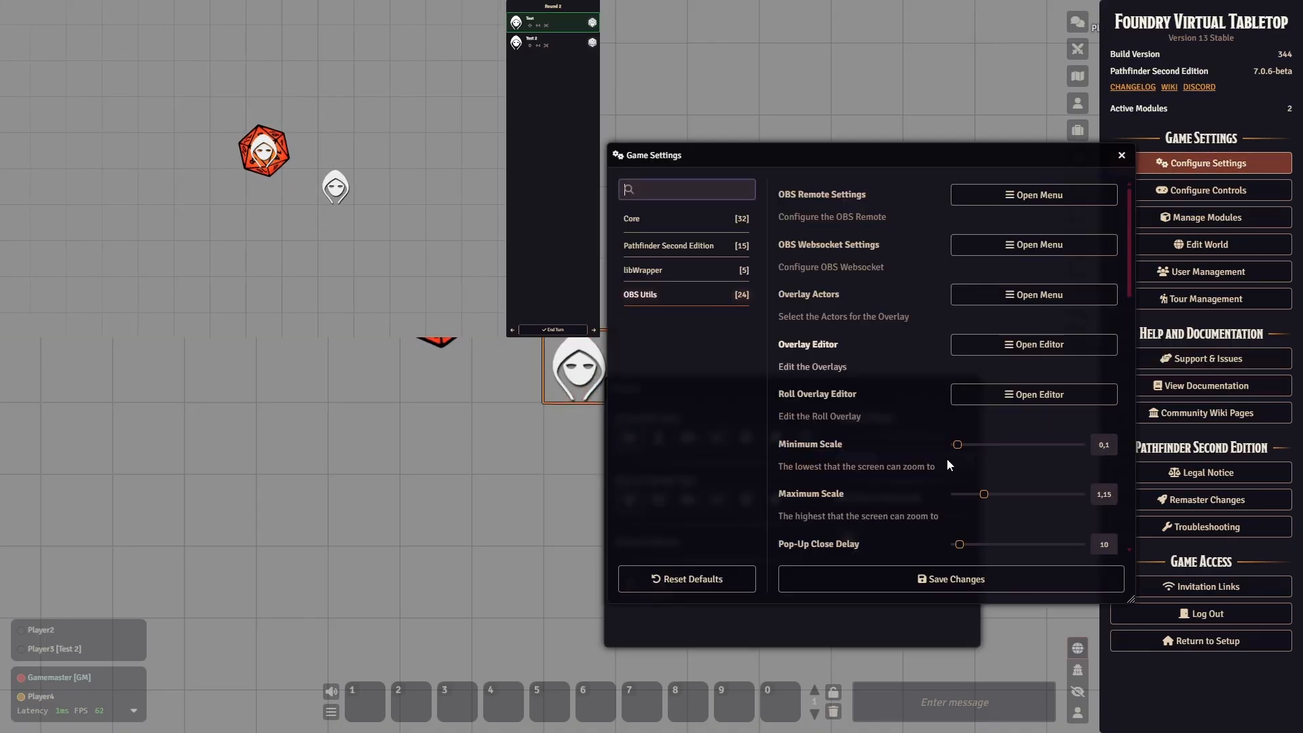
{"action": "left_click_drag", "start_coordinate": [983, 494], "coordinate": [969, 495]}
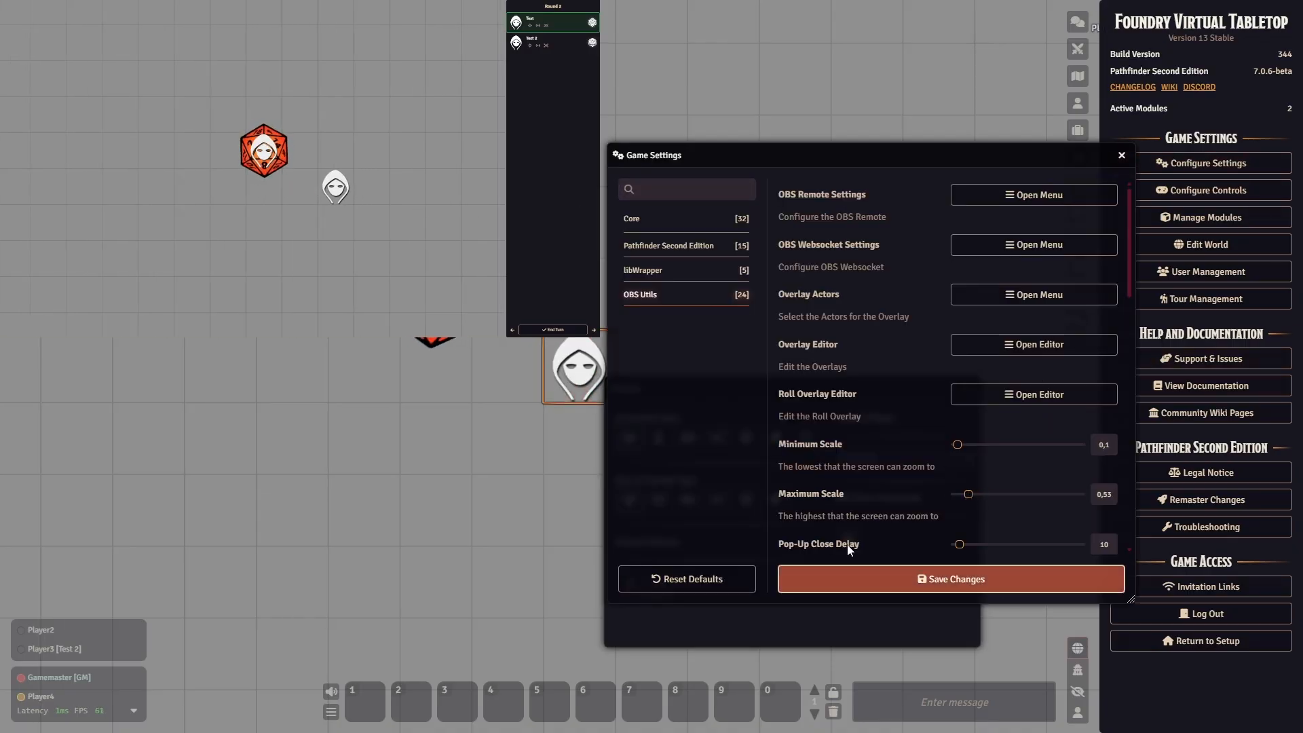
{"action": "left_click", "coordinate": [849, 575]}
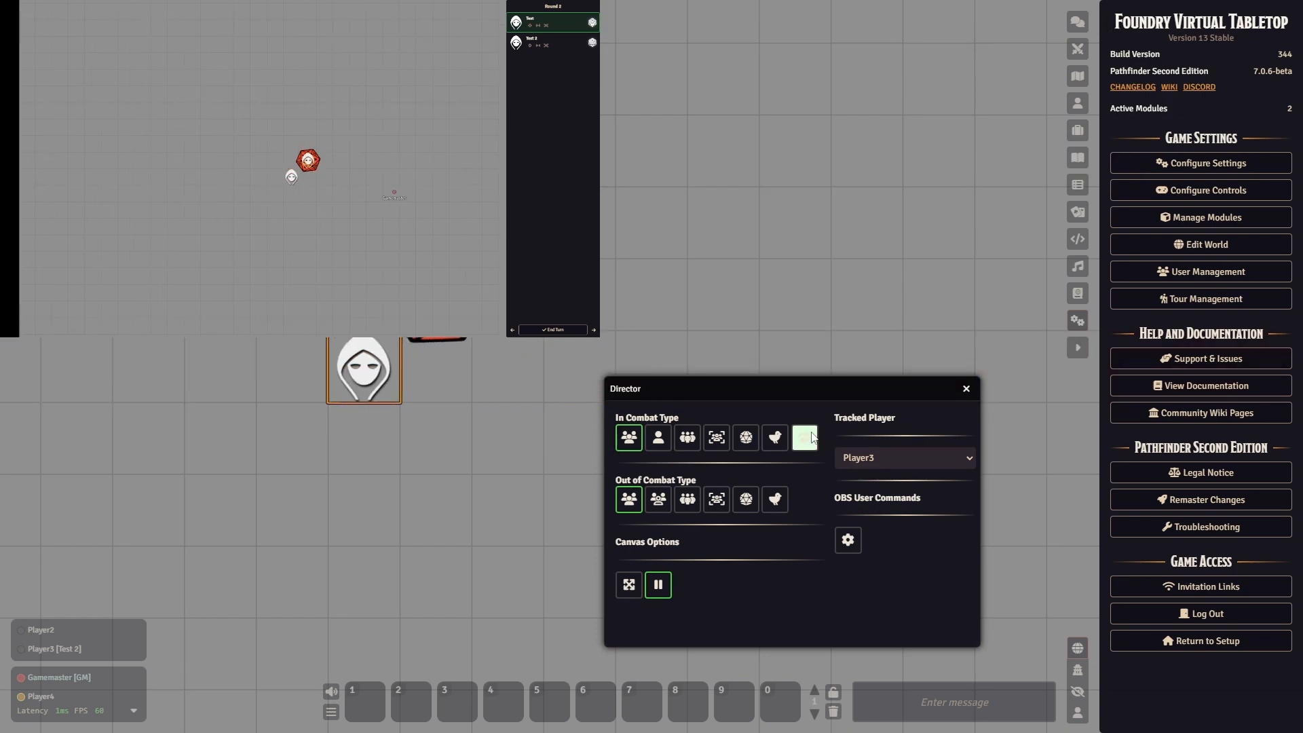
- Bring up the Pop-Up Close Delay option in the OBS Utils settings and move the settings window aside
{"action": "left_click", "coordinate": [1191, 166]}
{"action": "scroll", "coordinate": [780, 468], "scroll_direction": "down", "scroll_amount": 2}
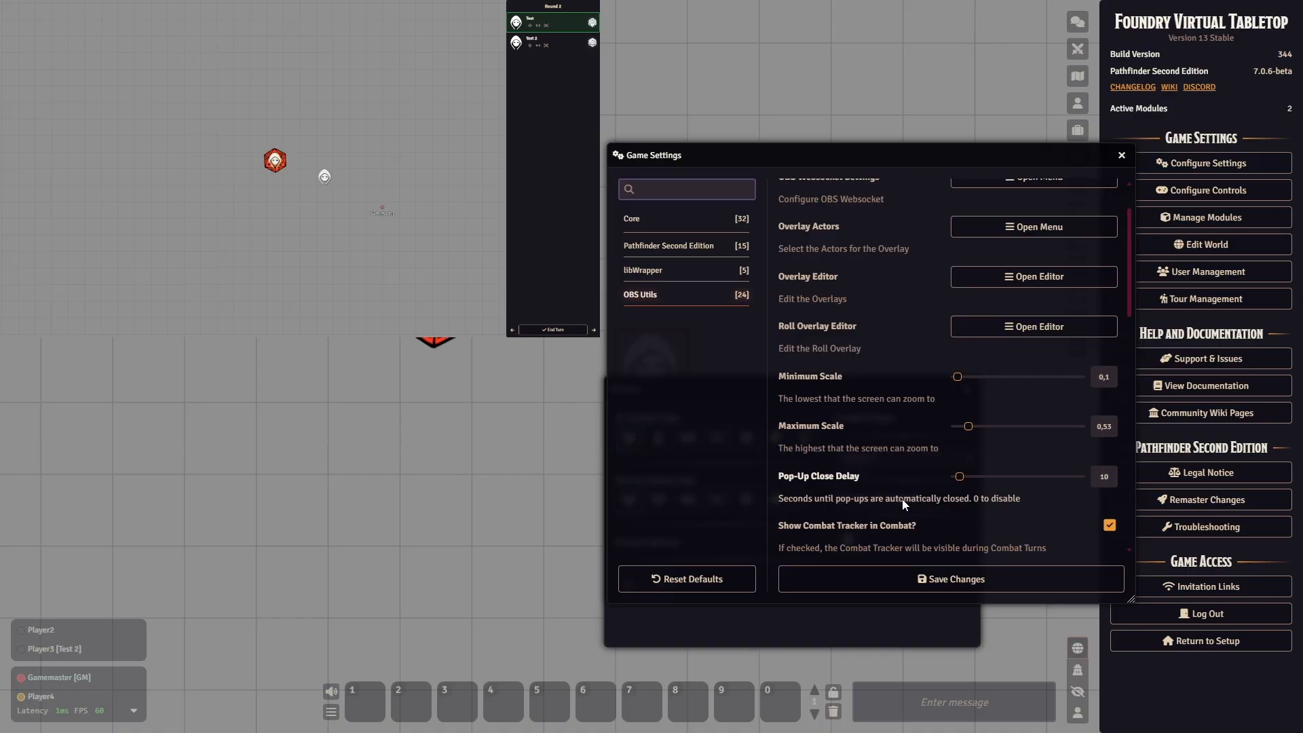
{"action": "scroll", "coordinate": [897, 480], "scroll_direction": "down", "scroll_amount": 2}
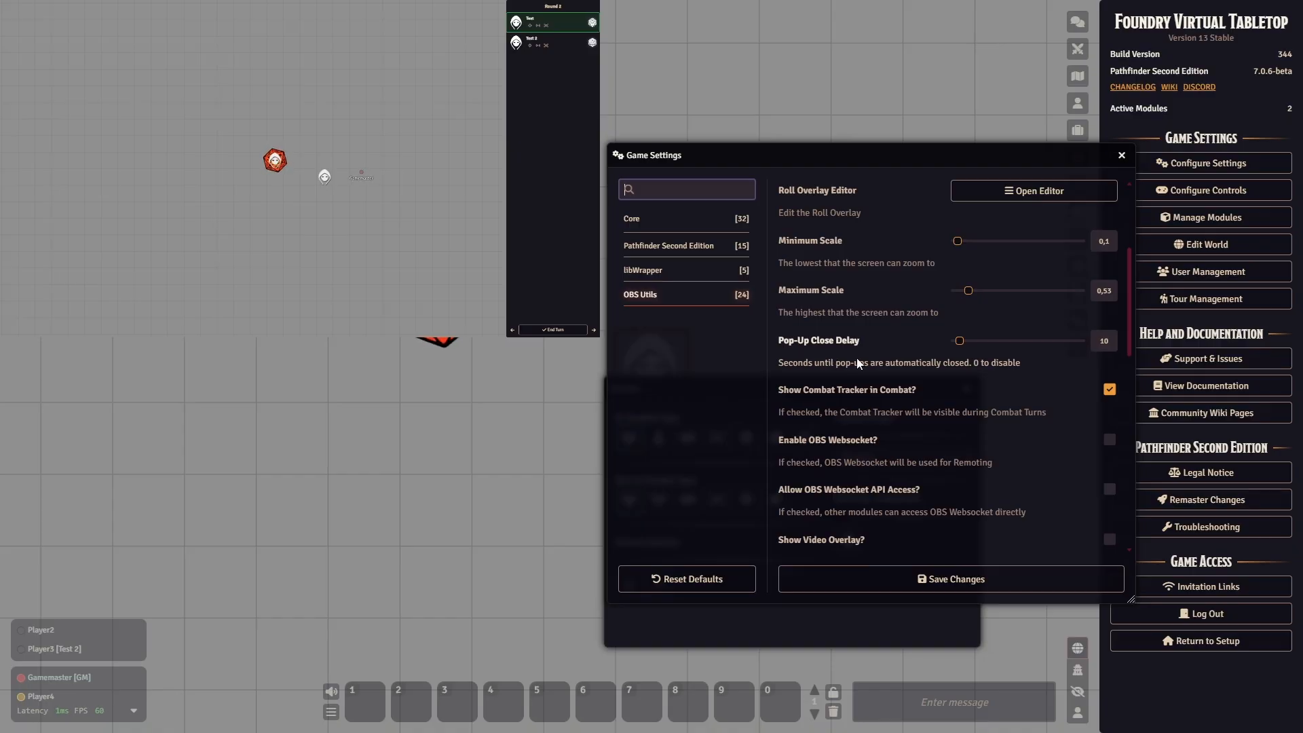
{"action": "left_click_drag", "start_coordinate": [879, 160], "coordinate": [715, 167]}
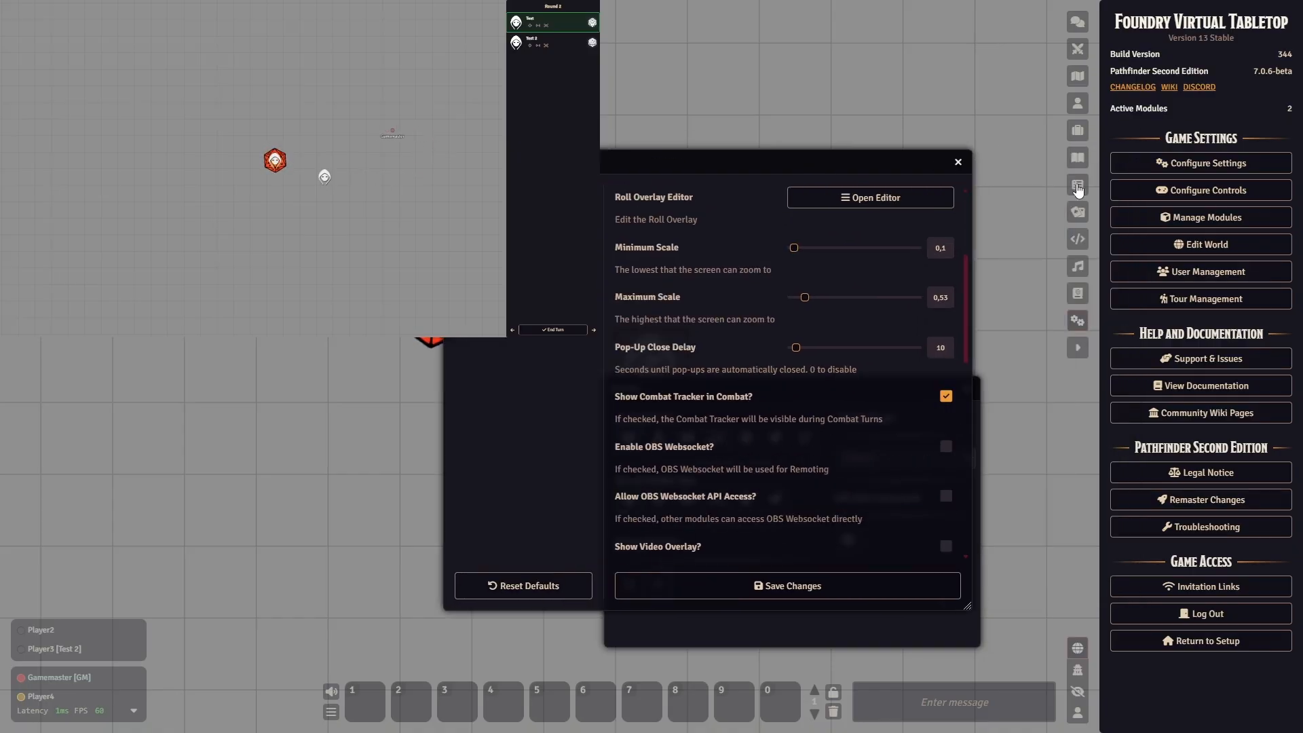
- Show the "tes" journal entry to the players without changing its ownership, and close the entry on the game master's side
{"action": "left_click", "coordinate": [1077, 157]}
{"action": "left_click", "coordinate": [1126, 76]}
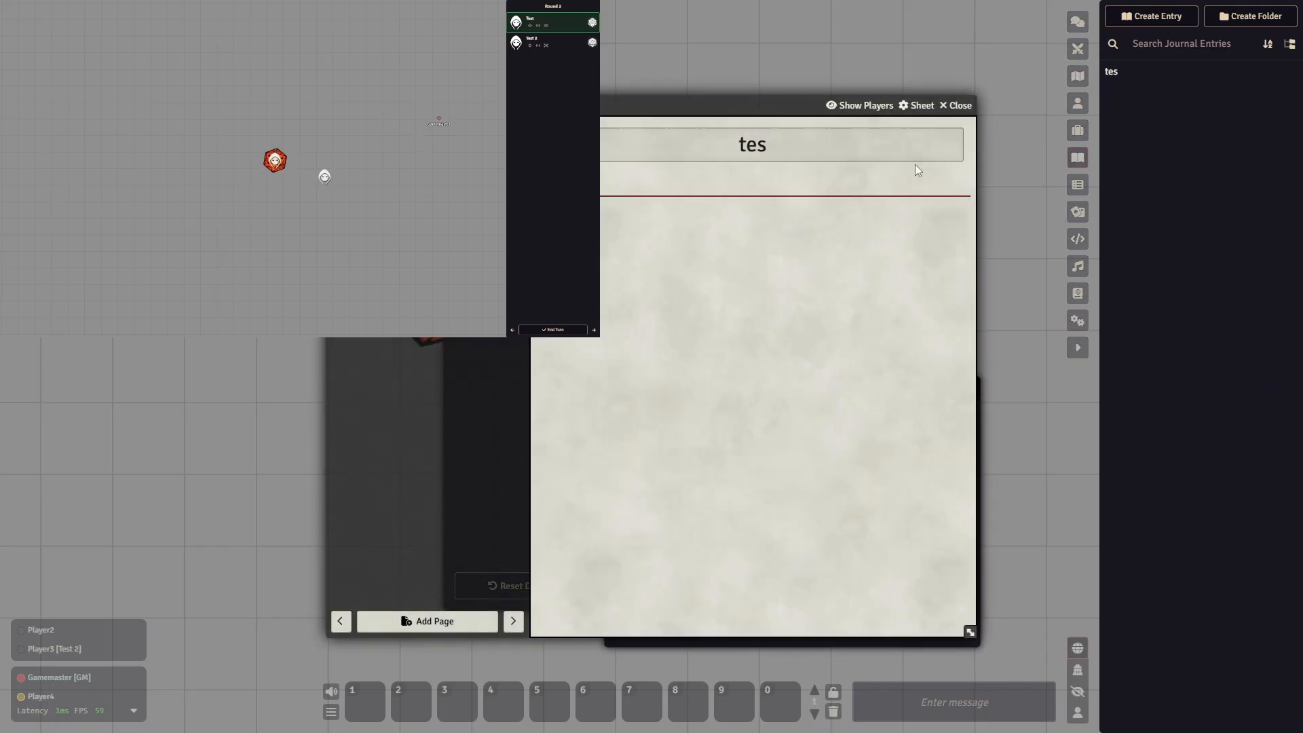
{"action": "left_click_drag", "start_coordinate": [694, 107], "coordinate": [927, 107]}
{"action": "left_click", "coordinate": [1088, 107]}
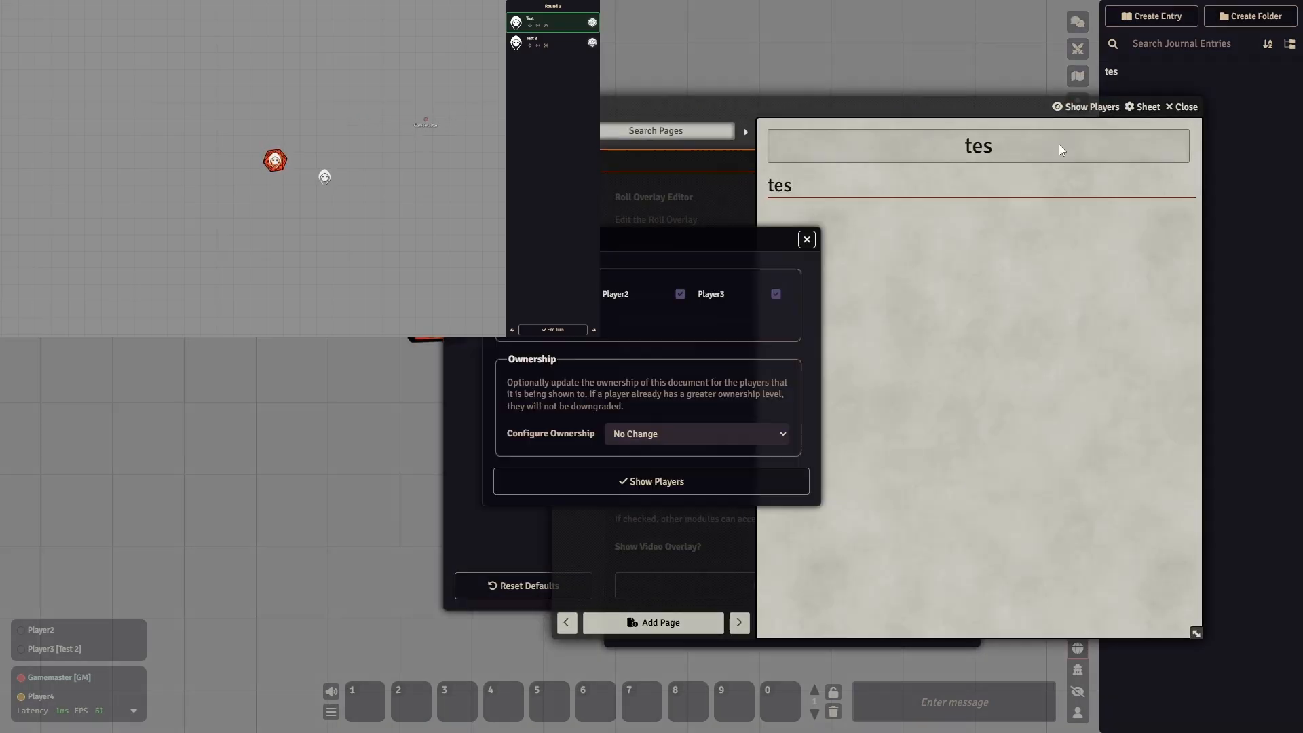
{"action": "left_click_drag", "start_coordinate": [697, 239], "coordinate": [637, 253]}
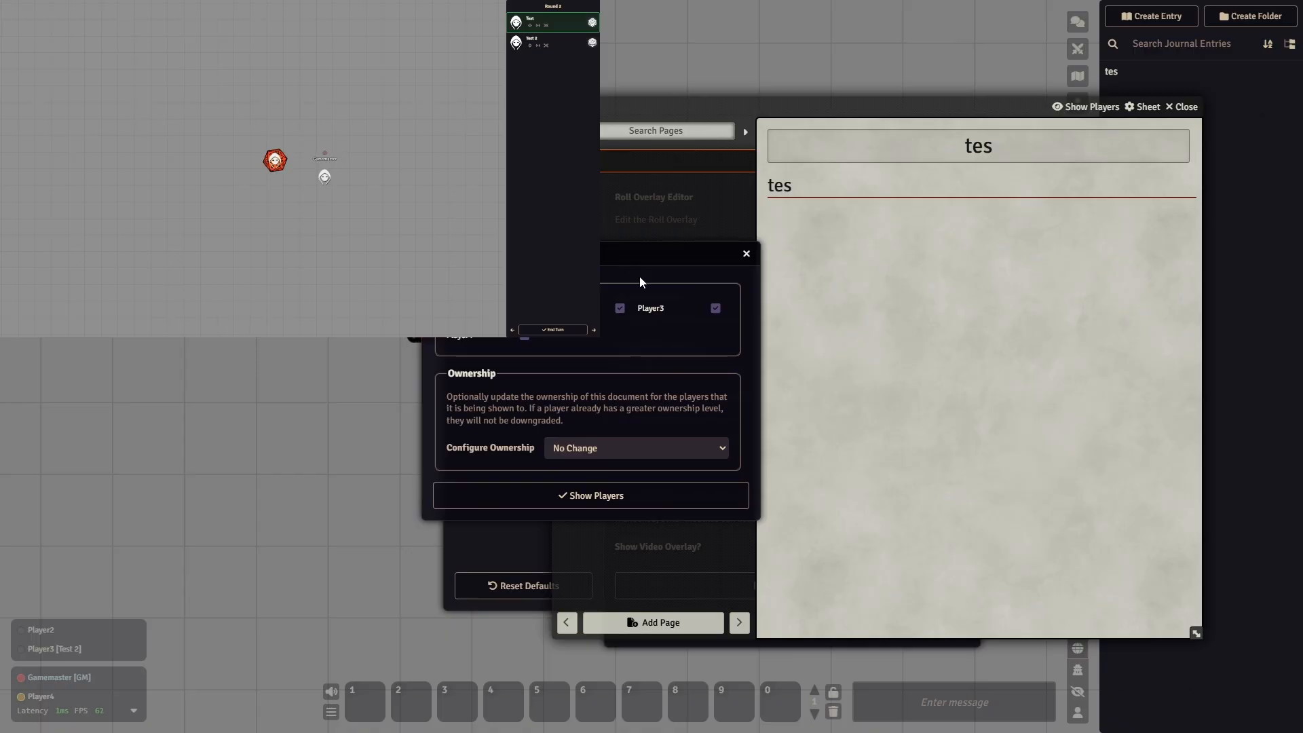
{"action": "left_click", "coordinate": [578, 503]}
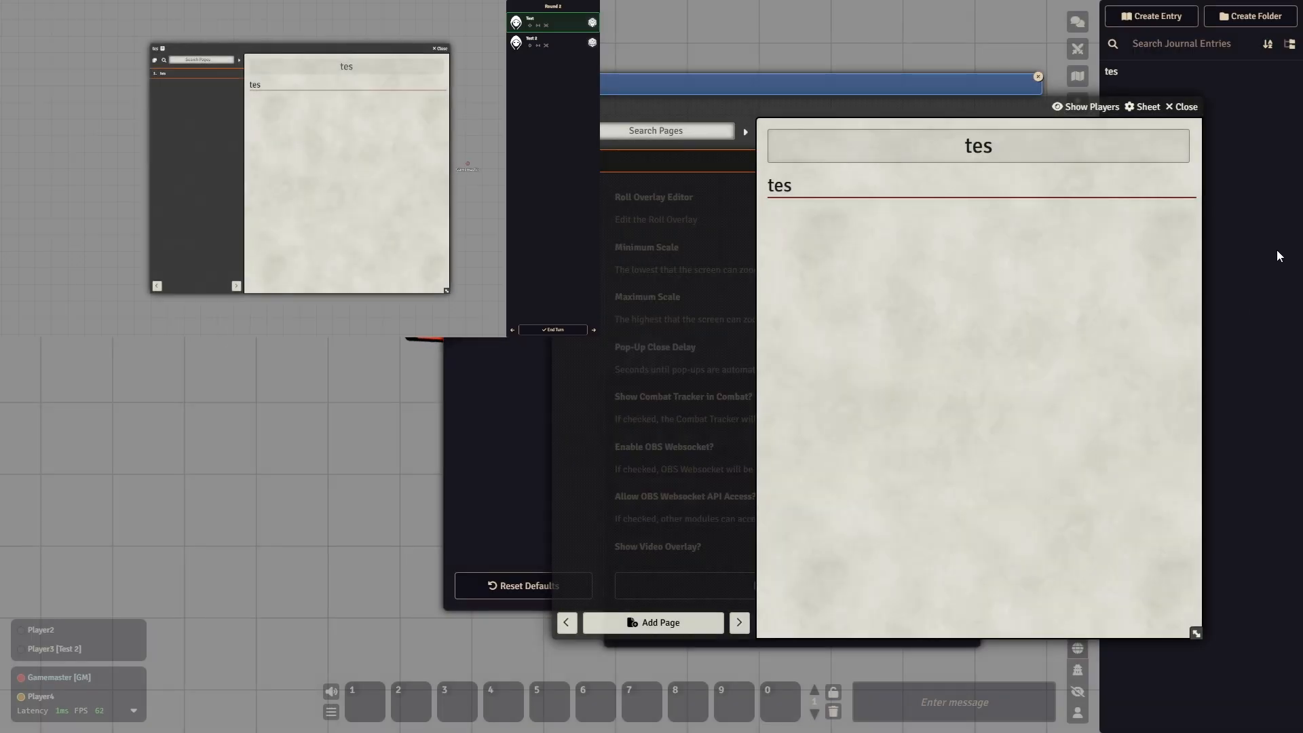
{"action": "left_click", "coordinate": [1181, 107]}
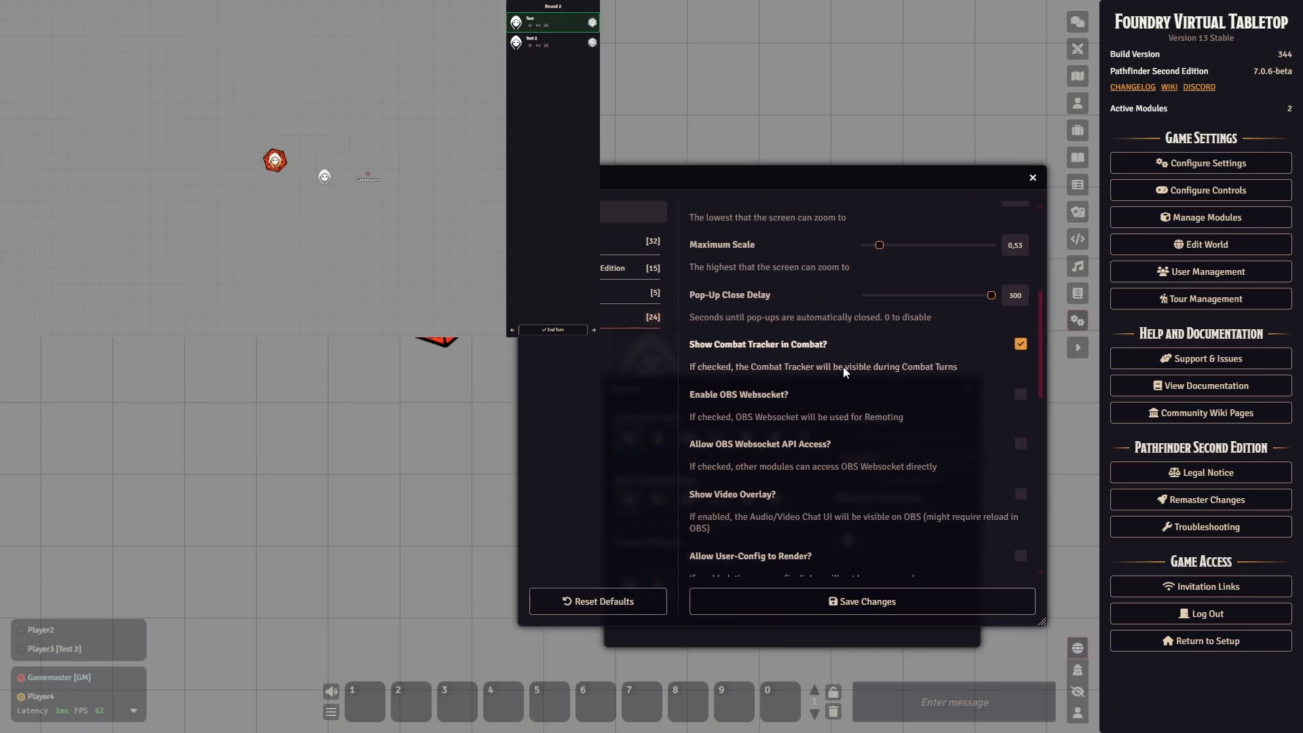
- Disable Show Combat Tracker in Combat in the OBS Utils settings and save the changes
{"action": "scroll", "coordinate": [842, 366], "scroll_direction": "up", "scroll_amount": 1}
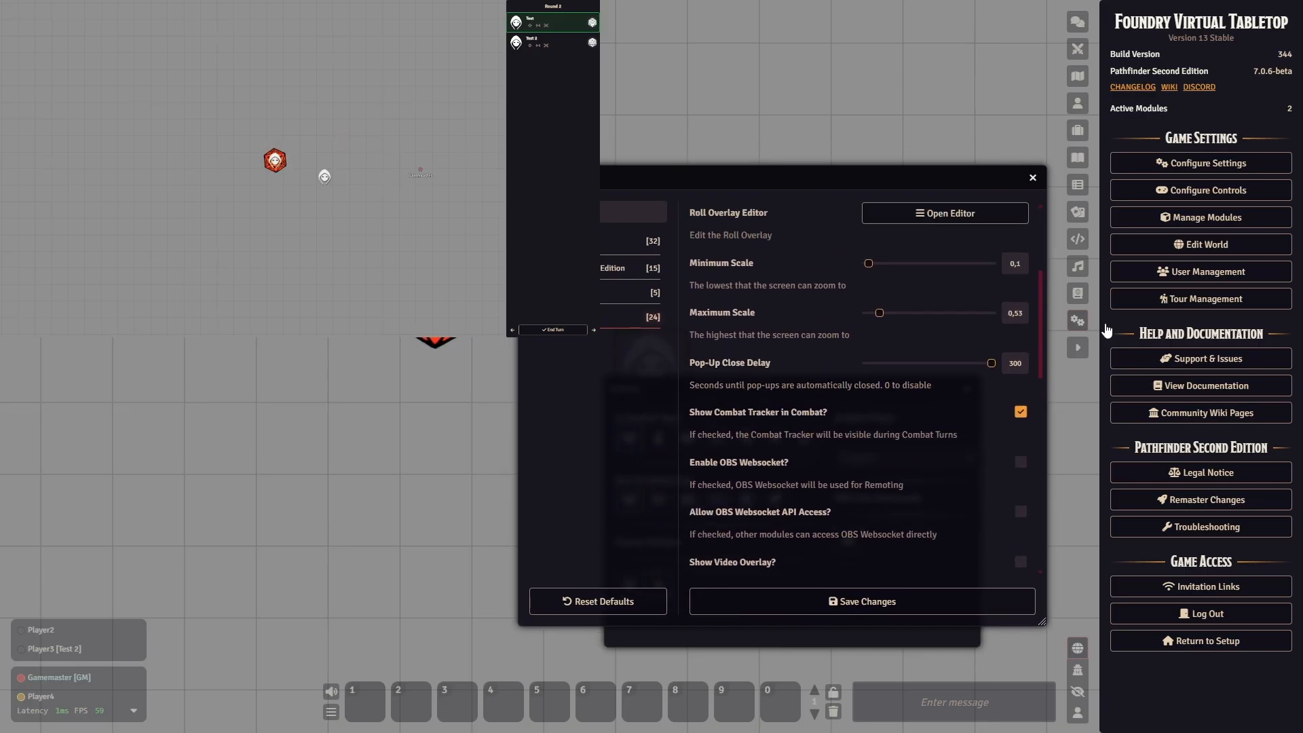
{"action": "scroll", "coordinate": [899, 401], "scroll_direction": "down", "scroll_amount": 1}
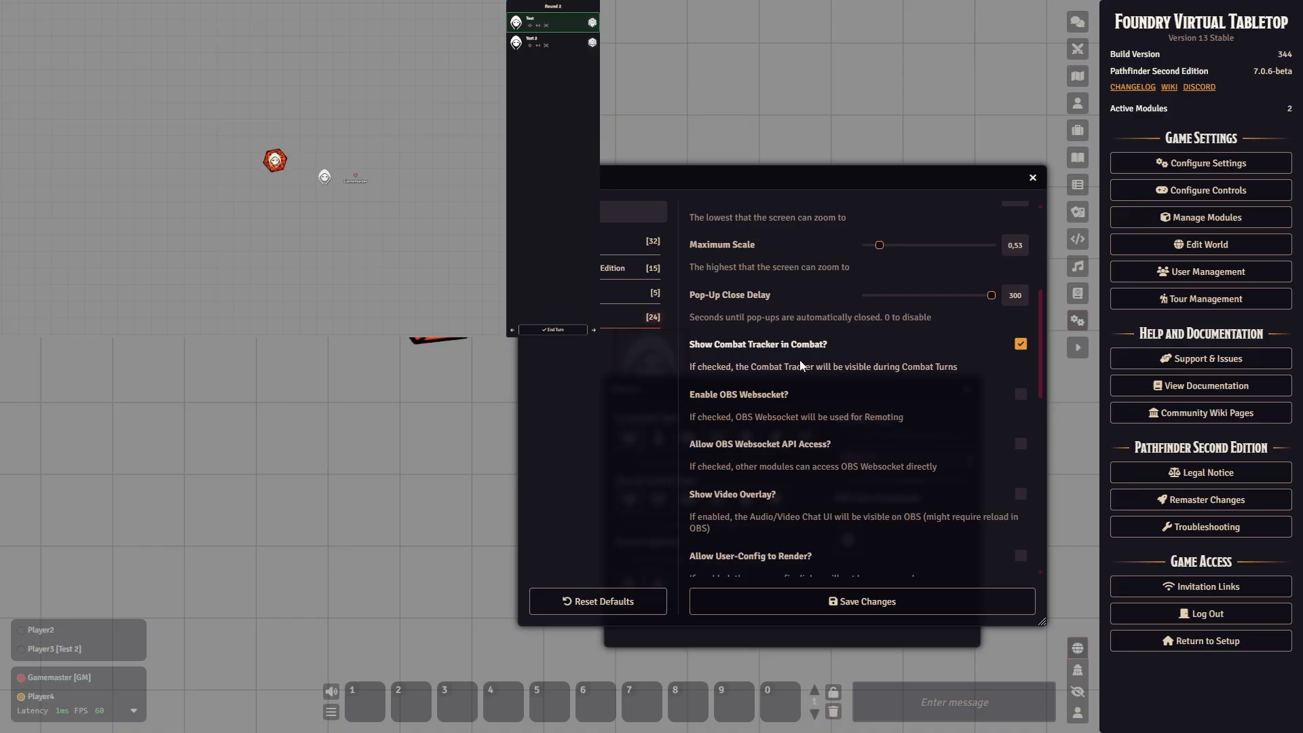
{"action": "left_click", "coordinate": [1020, 344]}
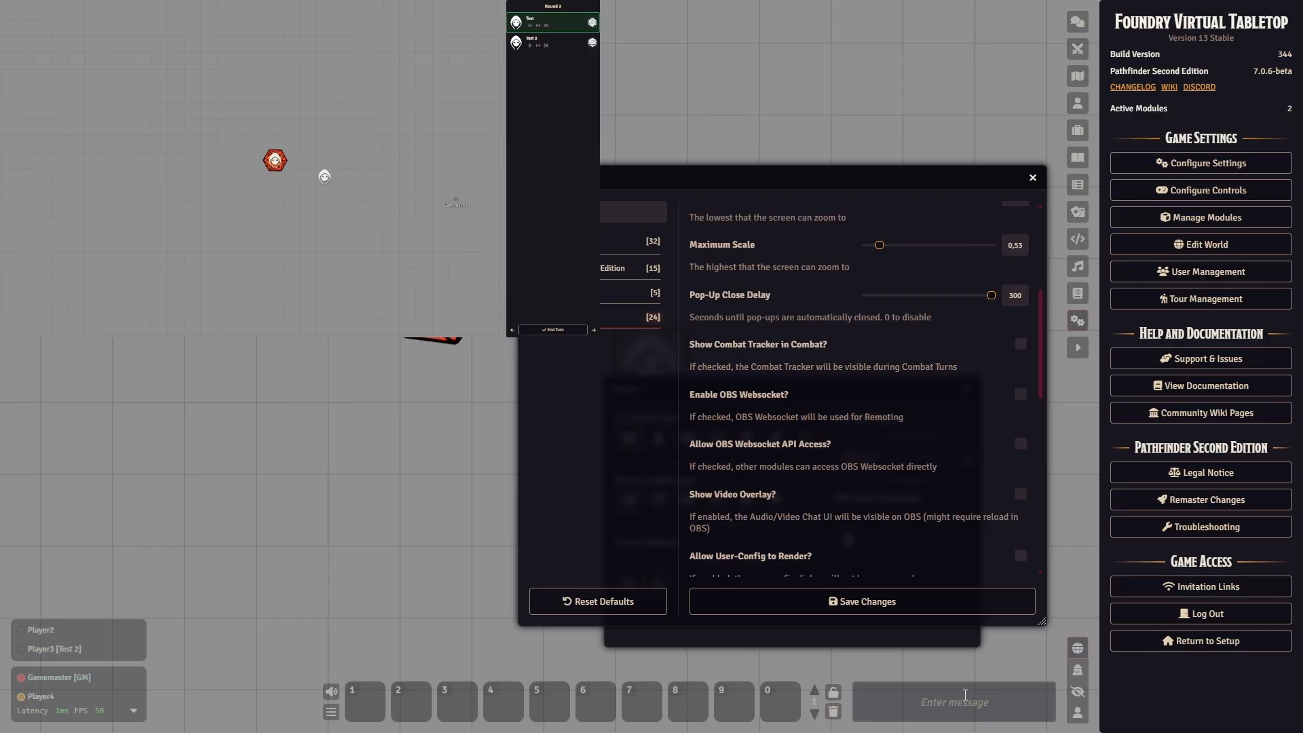
{"action": "left_click", "coordinate": [865, 601]}
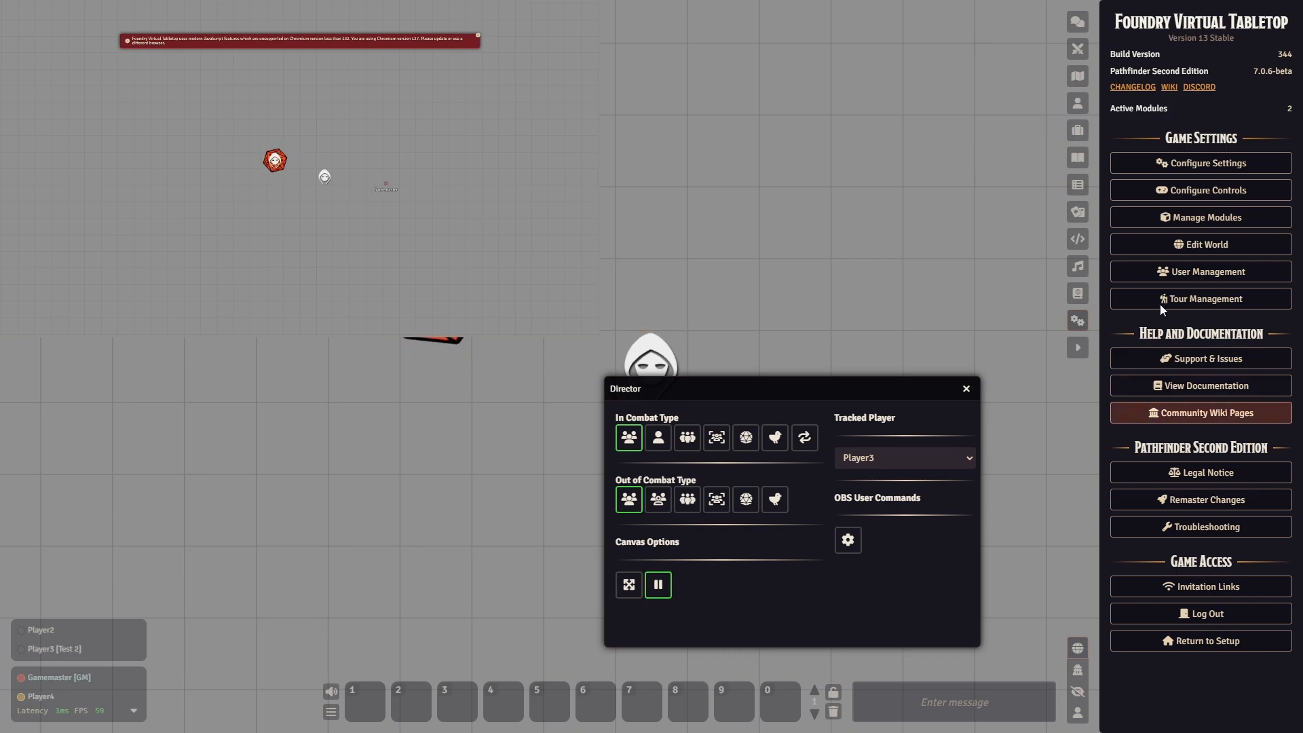
- Look through the remaining OBS Utils settings, from the websocket and pop-up options to OBS Mode and Smooth Camera Movement
{"action": "left_click", "coordinate": [1150, 168]}
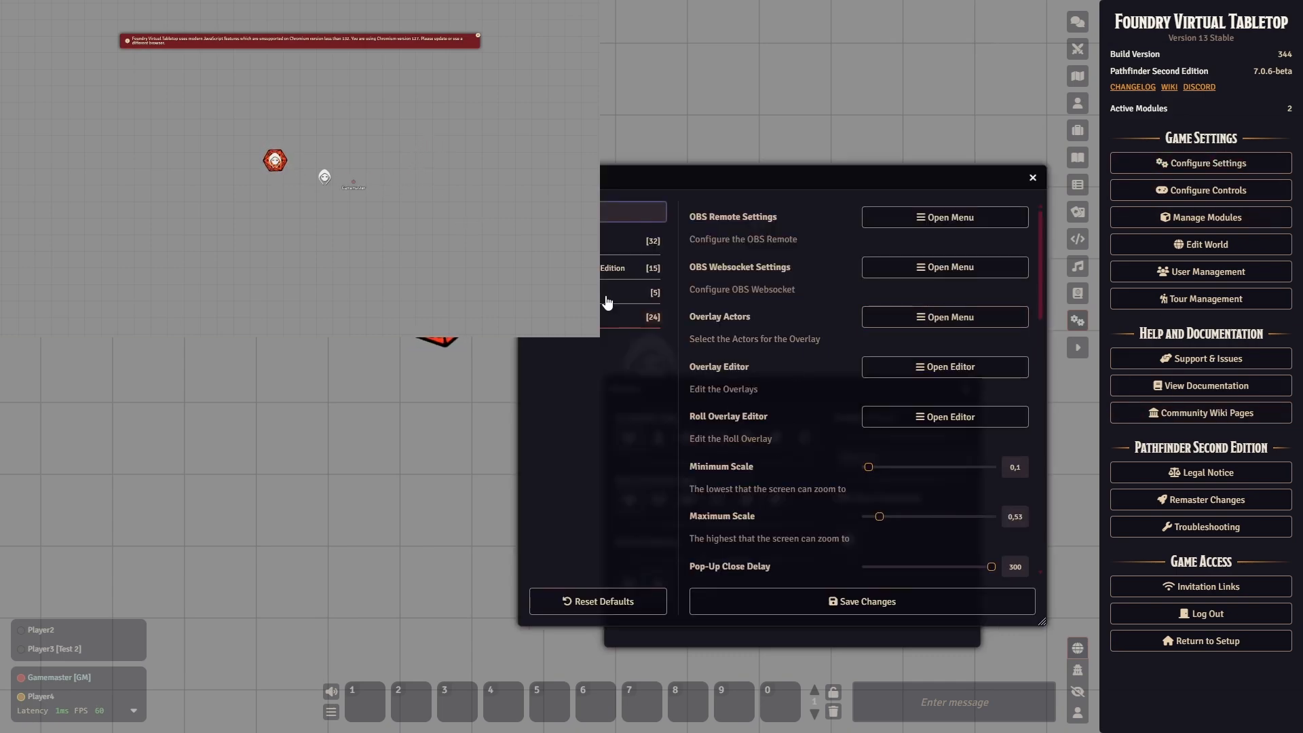
{"action": "scroll", "coordinate": [800, 409], "scroll_direction": "down", "scroll_amount": 4}
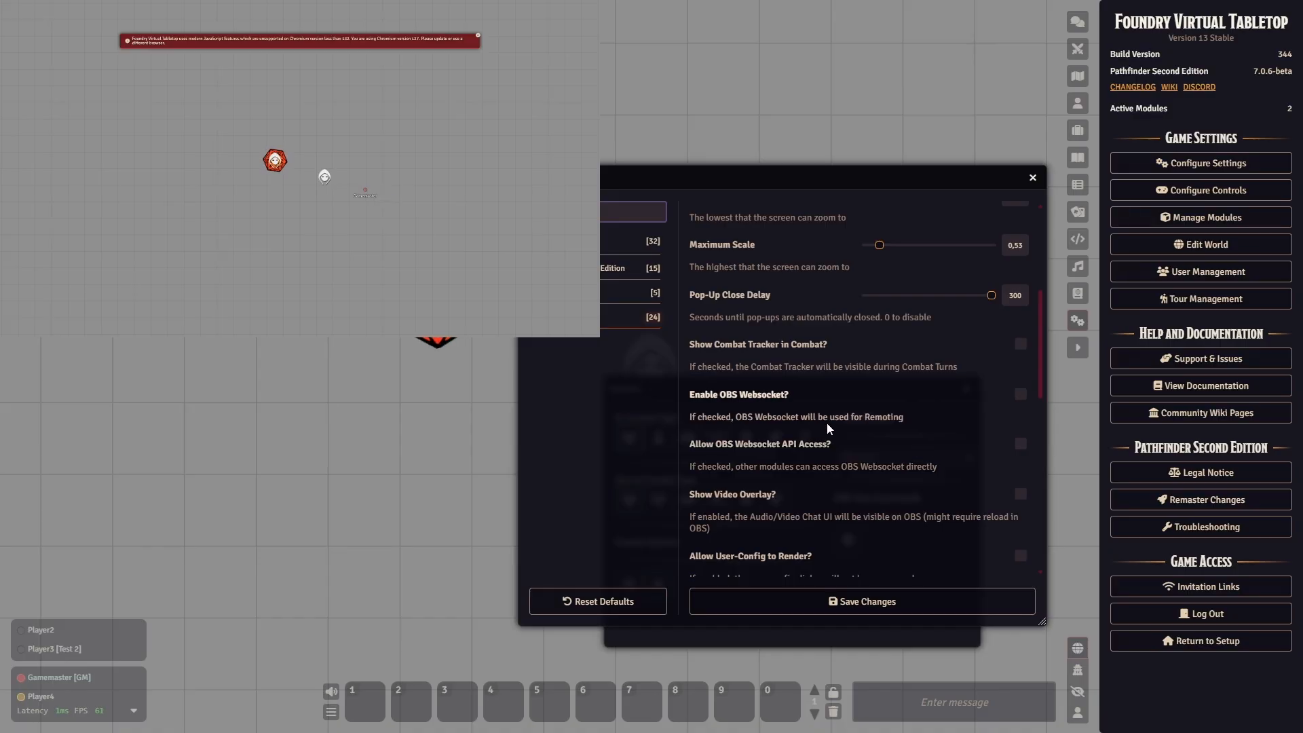
{"action": "scroll", "coordinate": [817, 407], "scroll_direction": "down", "scroll_amount": 1}
{"action": "scroll", "coordinate": [814, 475], "scroll_direction": "down", "scroll_amount": 1}
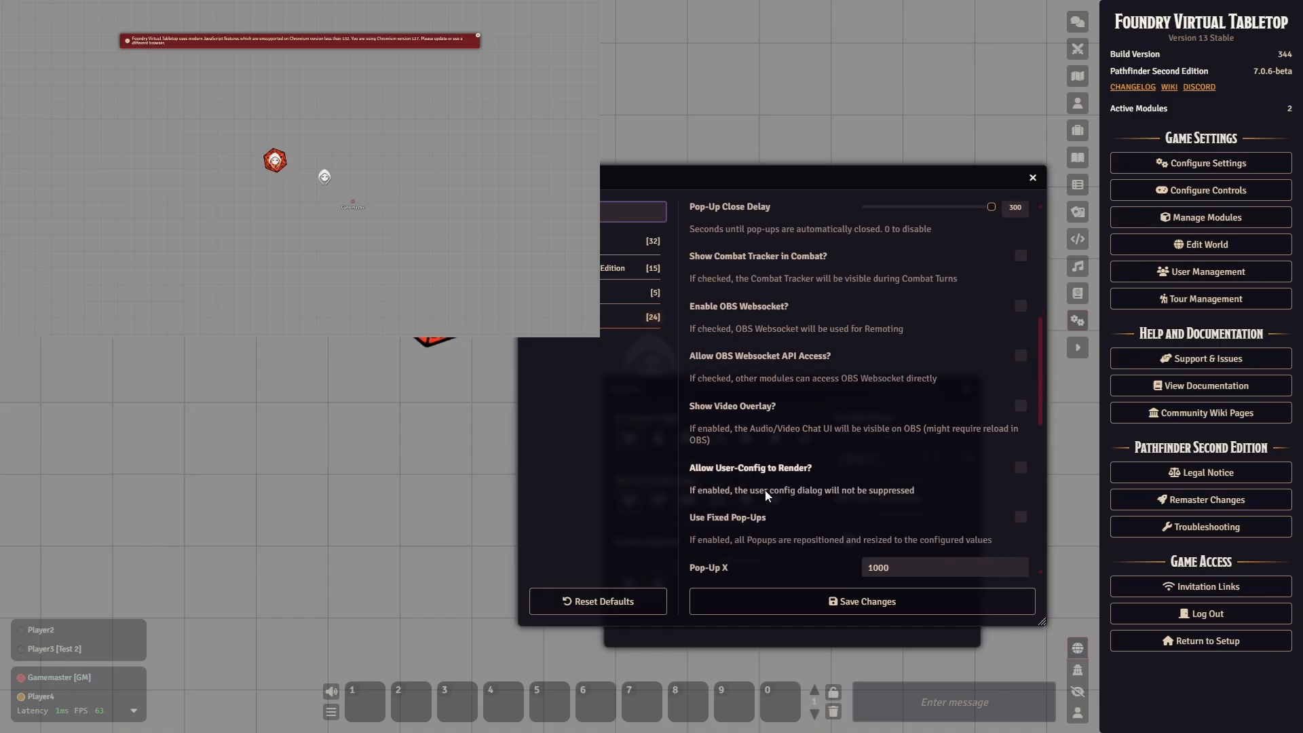
{"action": "scroll", "coordinate": [770, 487], "scroll_direction": "down", "scroll_amount": 1}
{"action": "scroll", "coordinate": [770, 487], "scroll_direction": "down", "scroll_amount": 5}
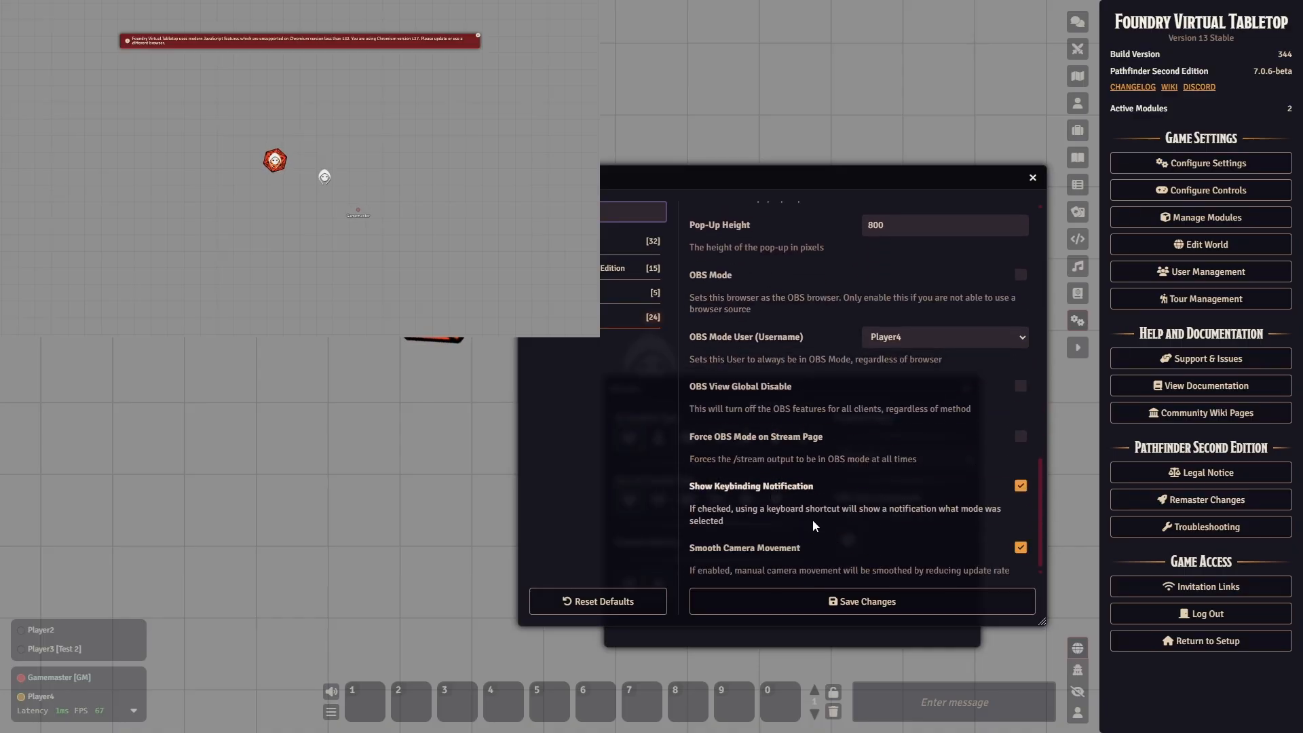
{"action": "scroll", "coordinate": [814, 518], "scroll_direction": "up", "scroll_amount": 10}
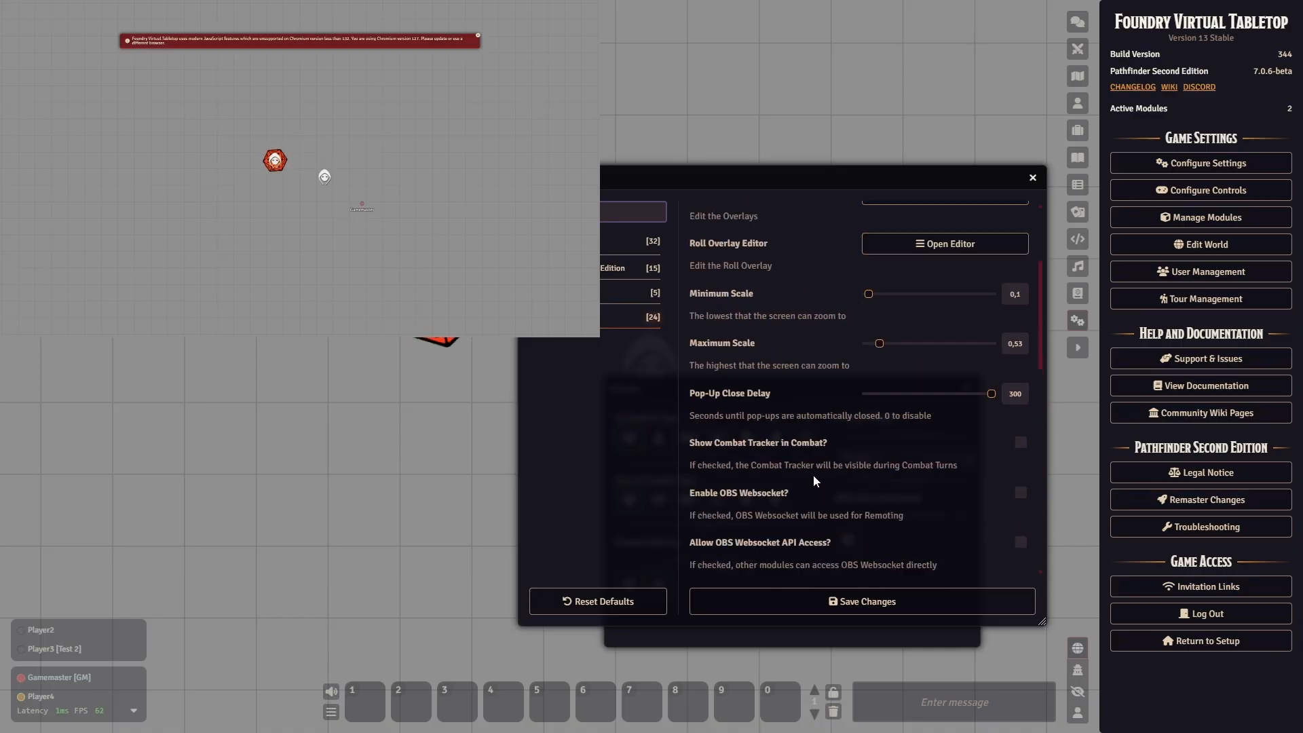
{"action": "scroll", "coordinate": [813, 474], "scroll_direction": "up", "scroll_amount": 3}
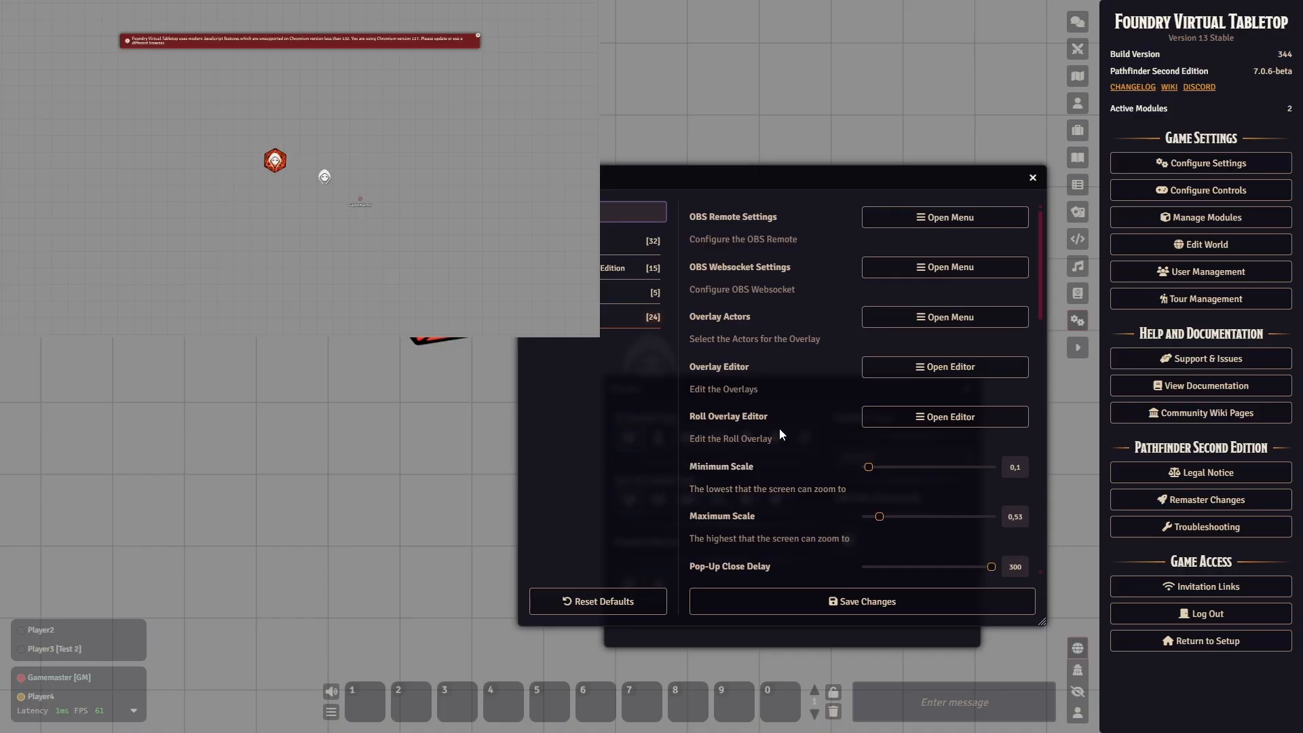
- Close the Game Settings window and the Director window to clear the canvas
{"action": "key", "text": "Escape"}
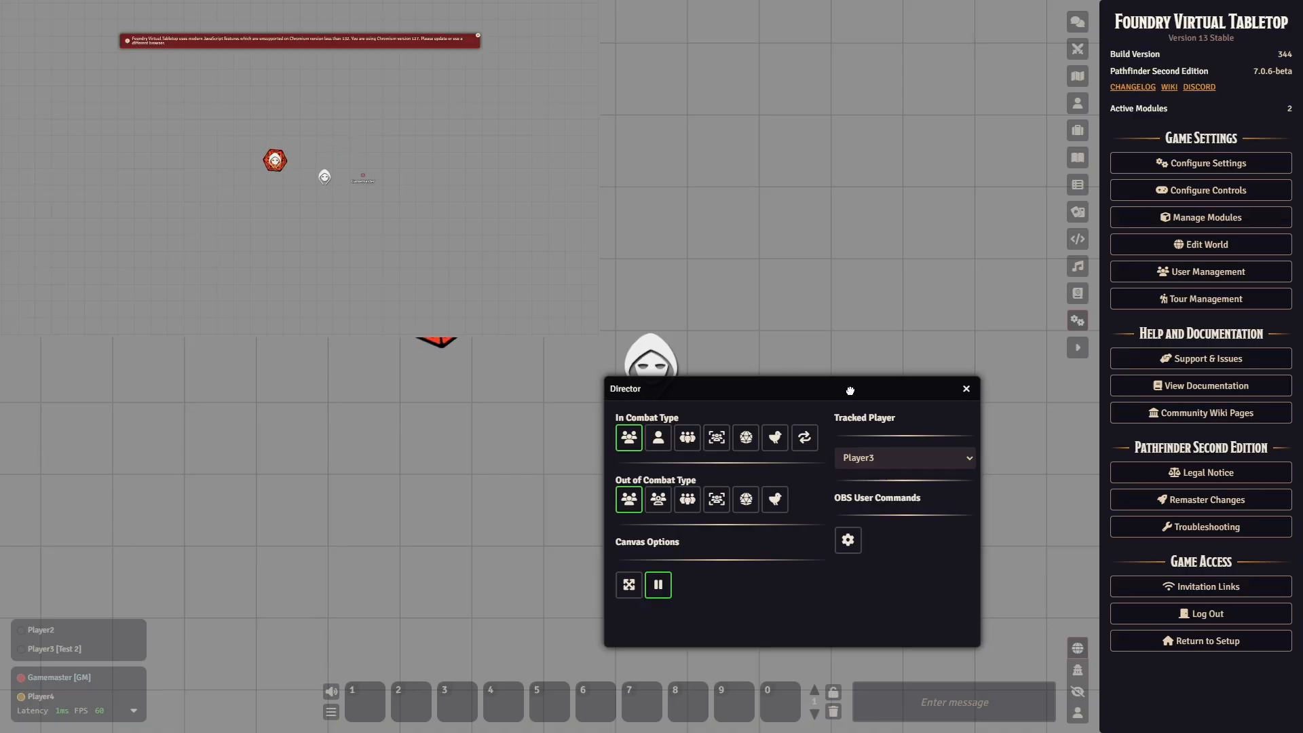
{"action": "left_click_drag", "start_coordinate": [846, 388], "coordinate": [777, 339]}
{"action": "left_click", "coordinate": [894, 337]}
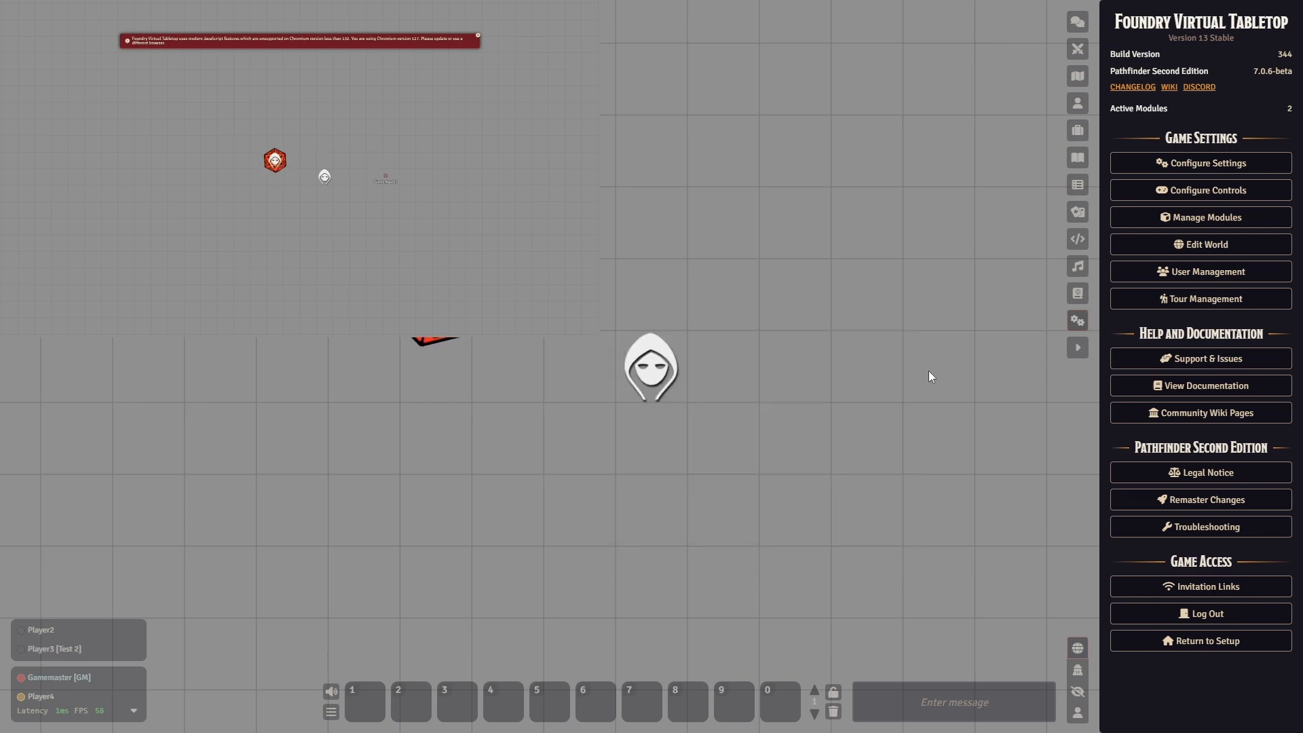